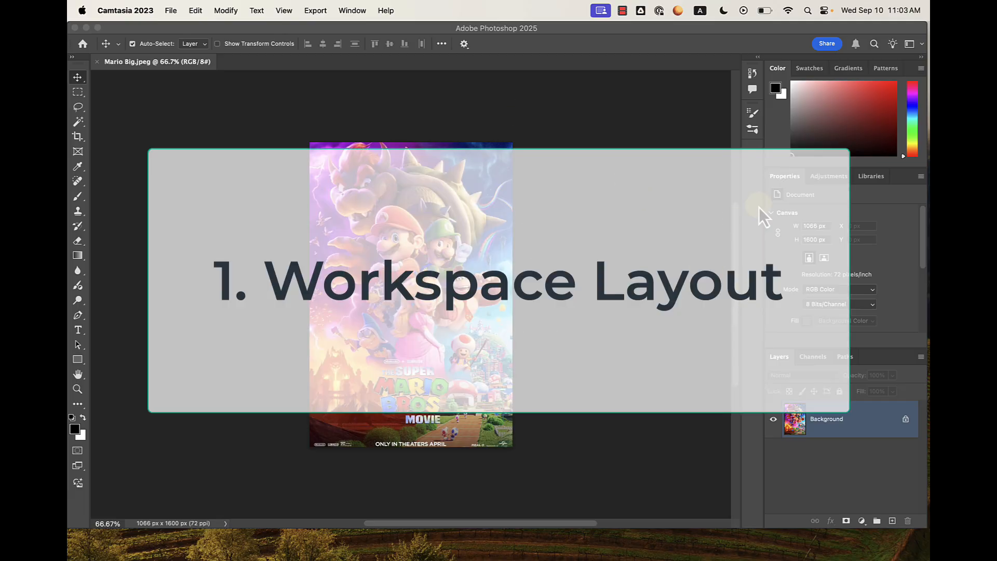
Float the Properties and Libraries panels out of their dock and pull the Tools panel off the workspace.
left_click(791, 179)
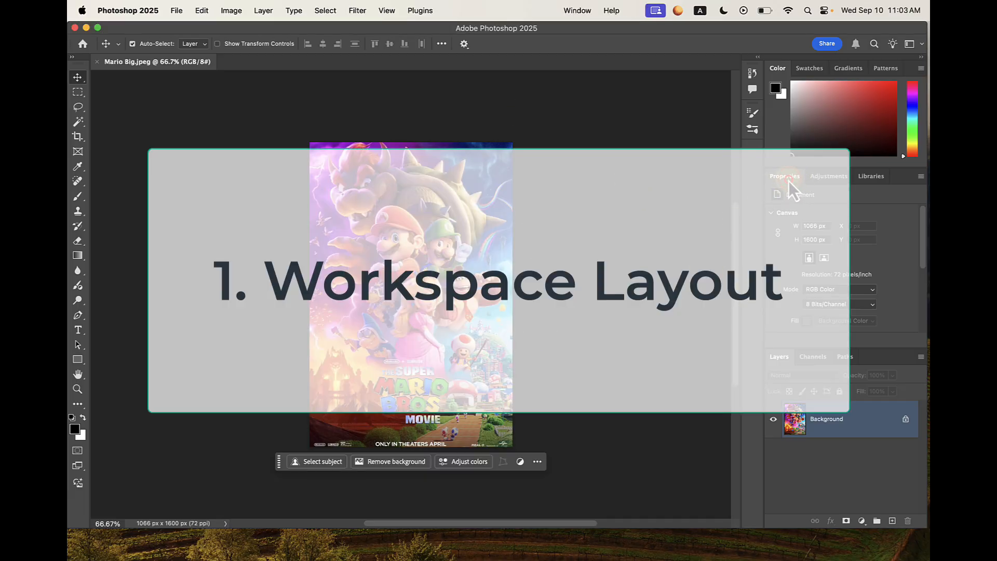
left_click_drag(788, 180, 909, 226)
left_click_drag(833, 175, 877, 269)
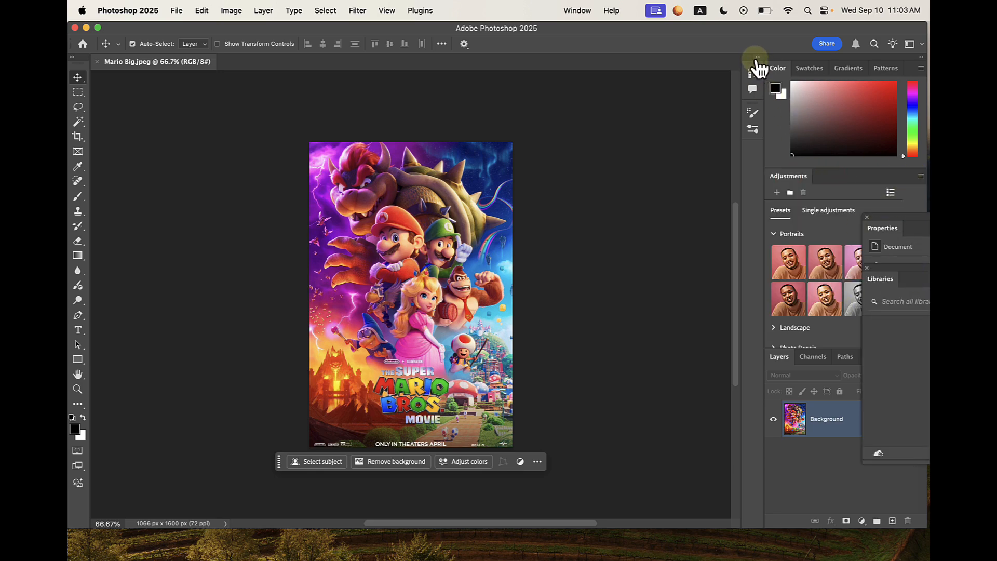
left_click(758, 56)
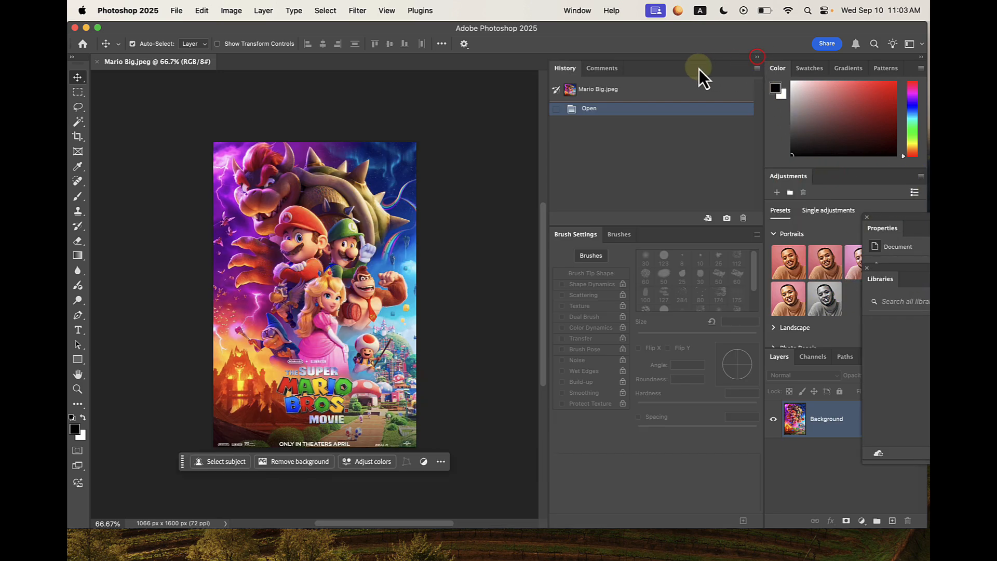
left_click(758, 56)
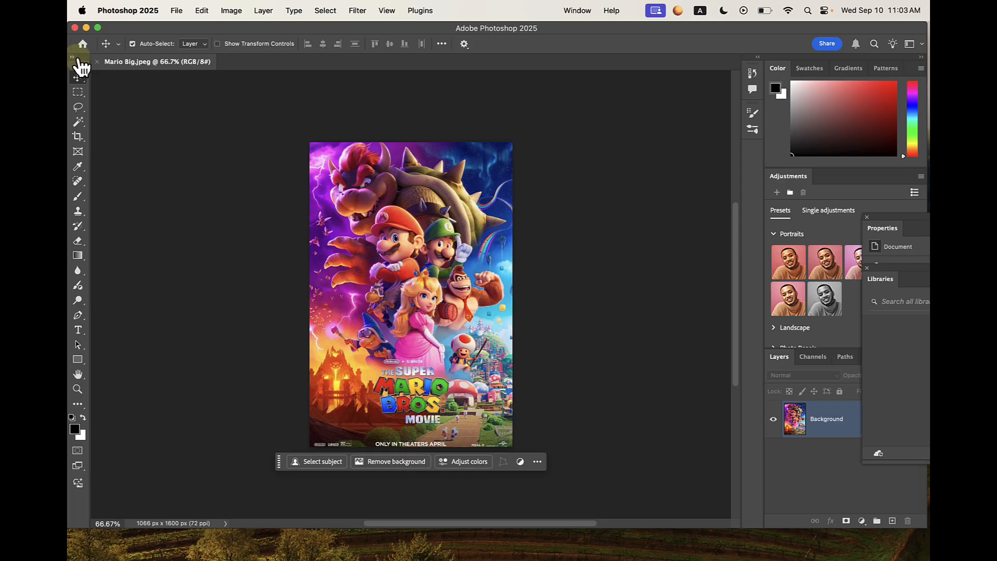
left_click_drag(81, 67, 827, 553)
left_click(829, 477)
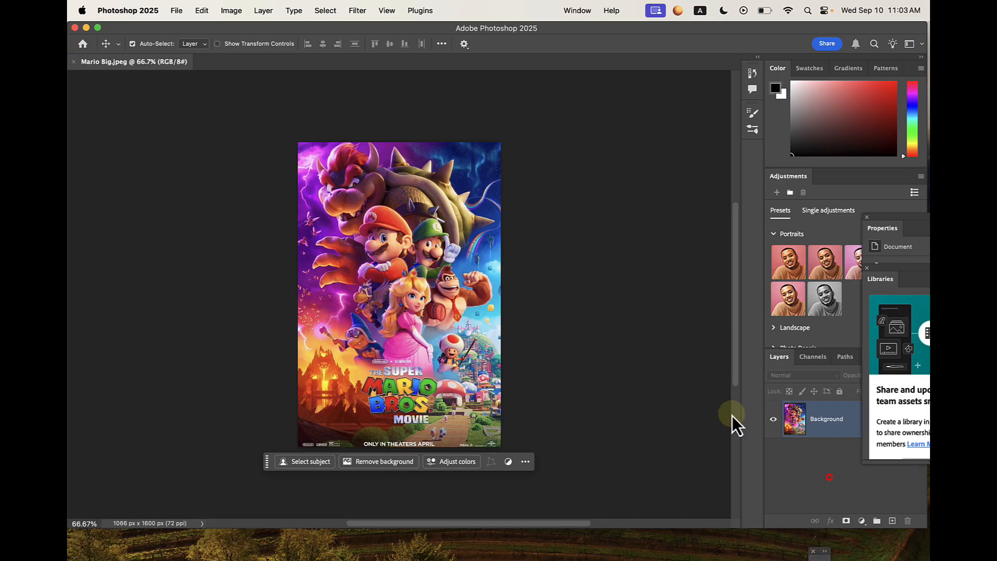
left_click(657, 168)
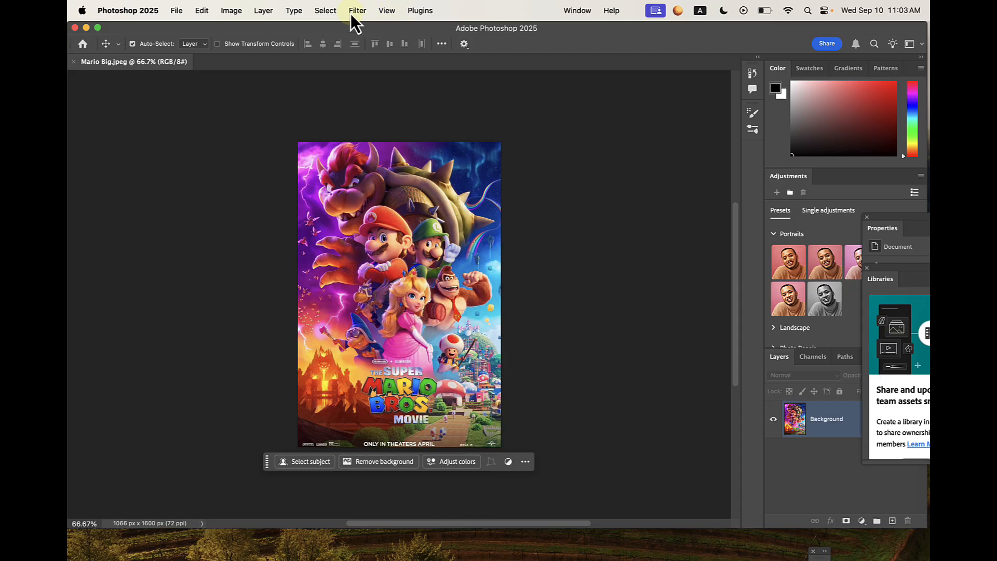
Switch to the Essentials (Default) workspace and reset it to its original layout.
left_click(581, 13)
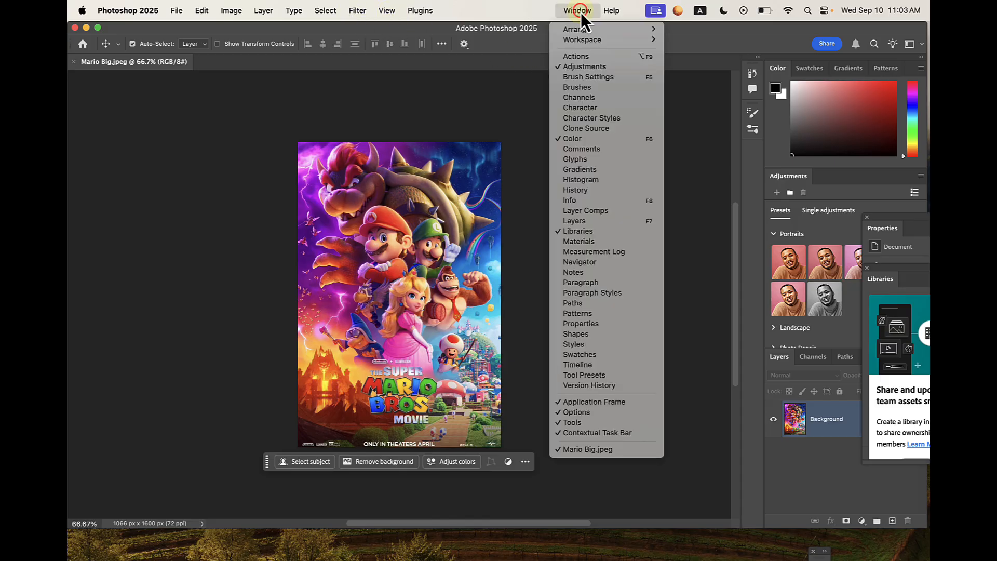
mouse_move(575, 40)
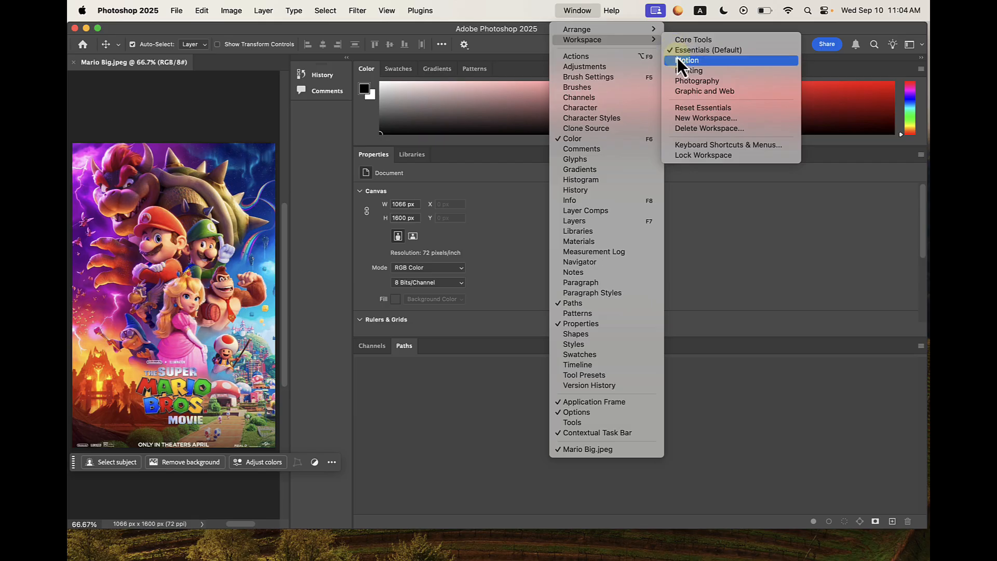
left_click(687, 50)
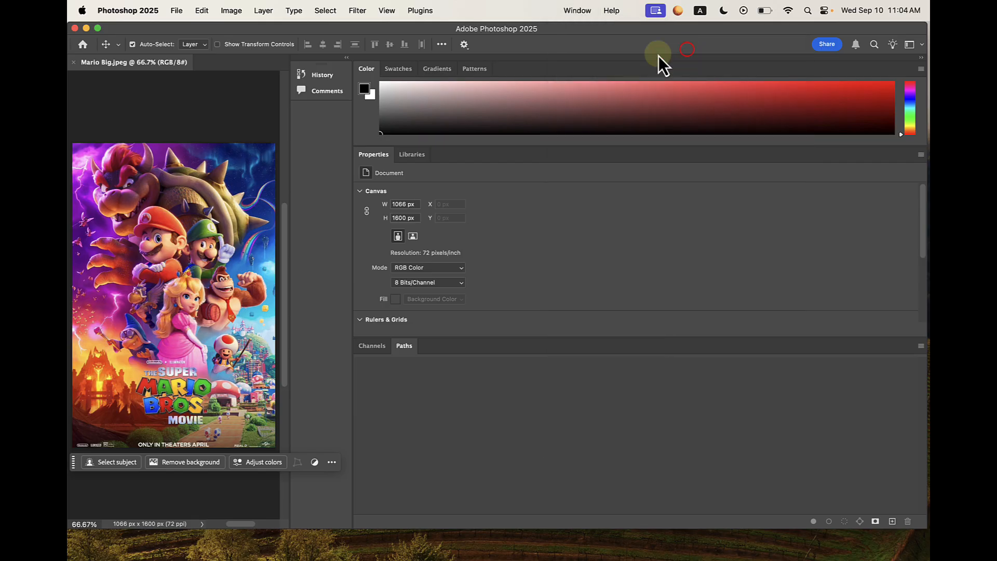
left_click(577, 14)
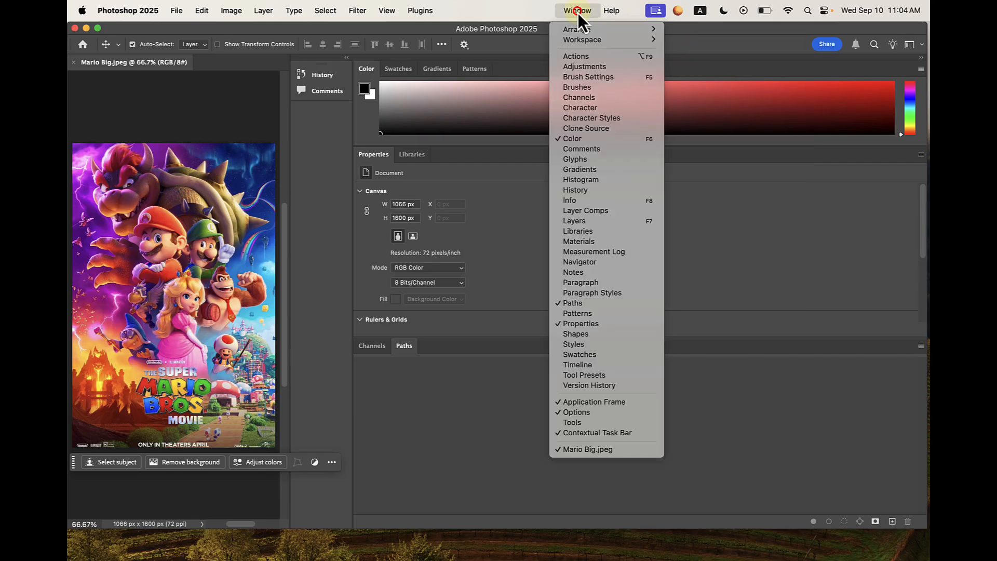
mouse_move(581, 41)
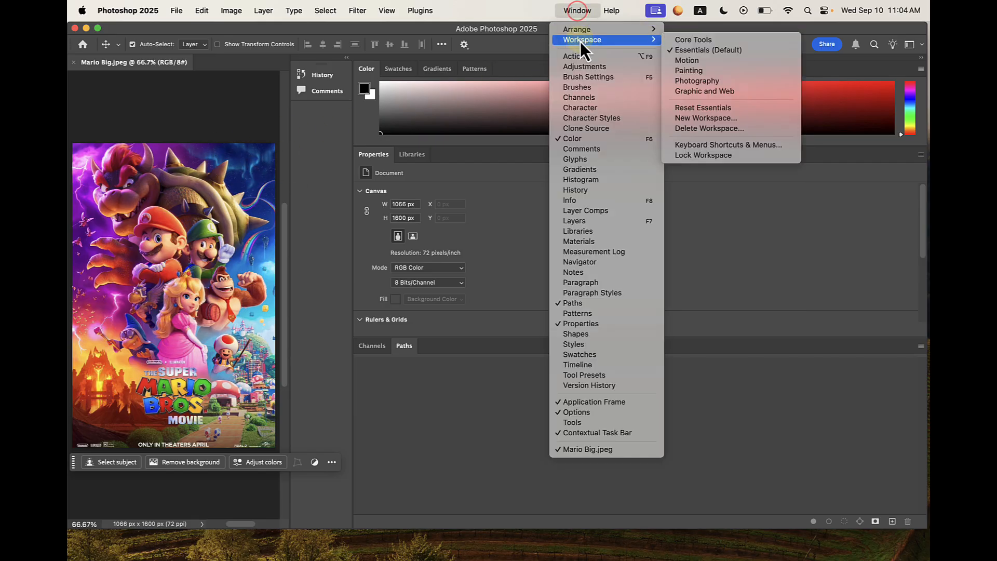
left_click(694, 109)
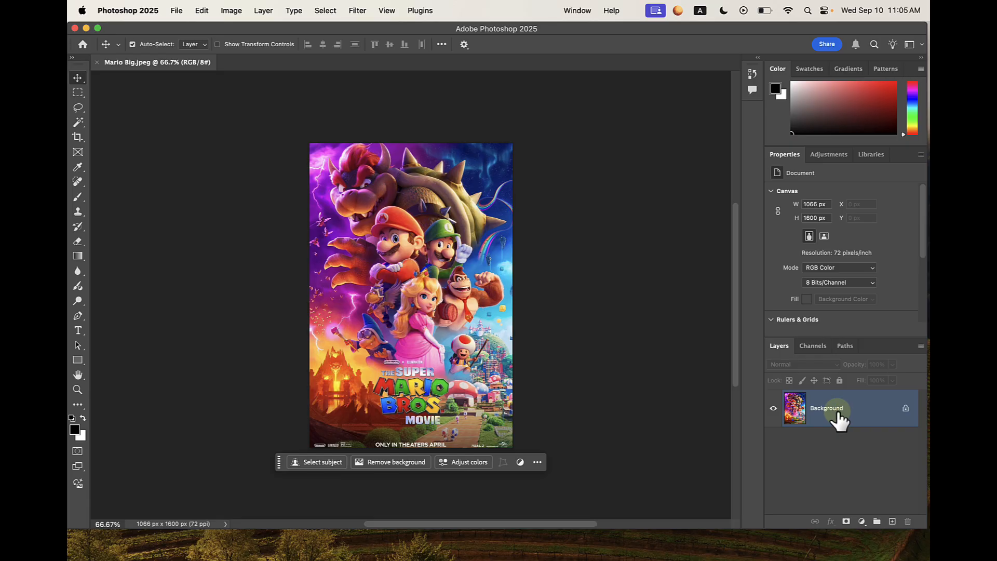
Unlock the Background layer and set the Brush tool's size to 94 px.
left_click(905, 409)
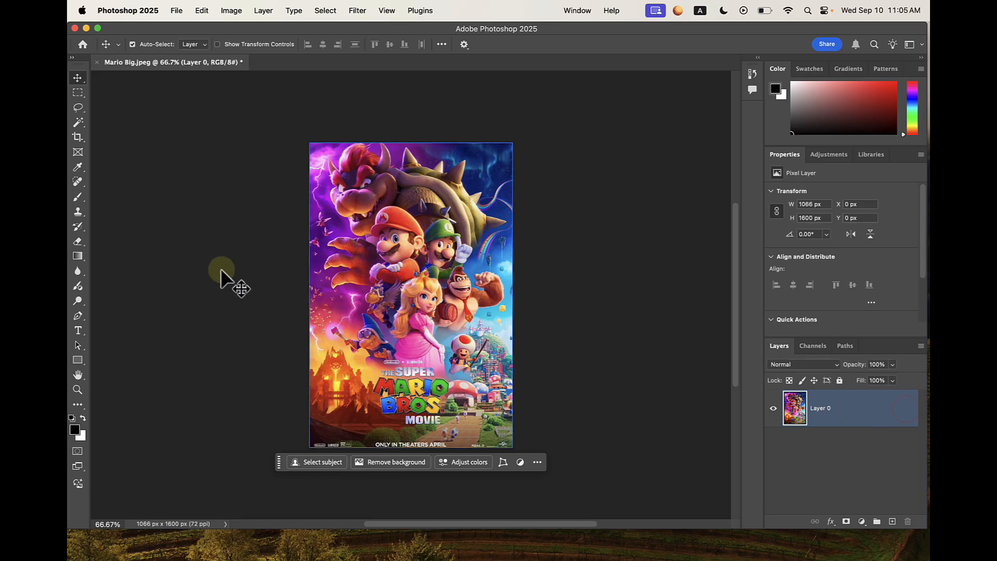
left_click(80, 197)
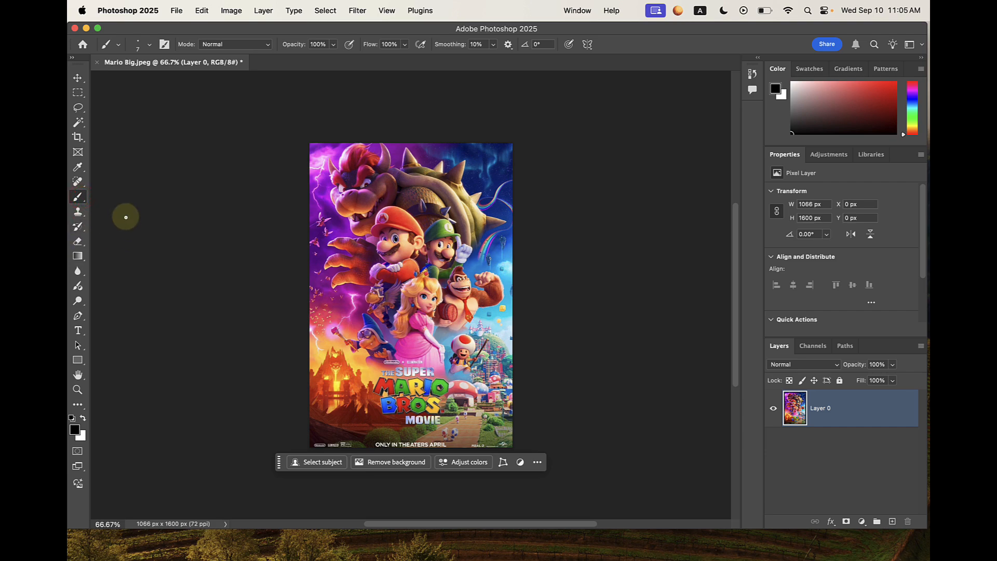
left_click(149, 45)
left_click(146, 80)
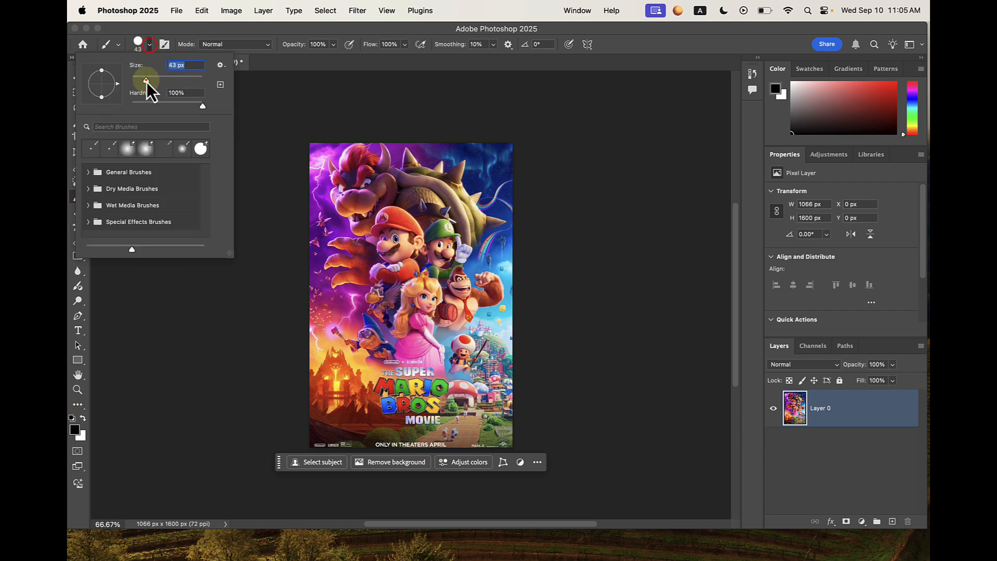
left_click(151, 46)
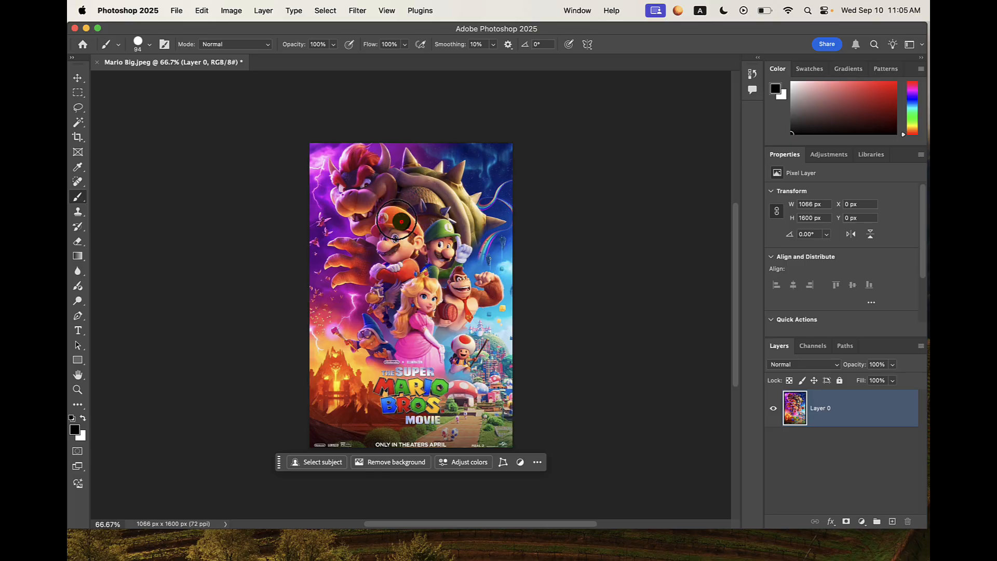
Try painting black over Mario's cap and erasing it directly on the image layer, and undo both strokes.
mouse_move(396, 219)
left_mouse_down()
mouse_move(387, 212)
mouse_move(415, 235)
left_mouse_up()
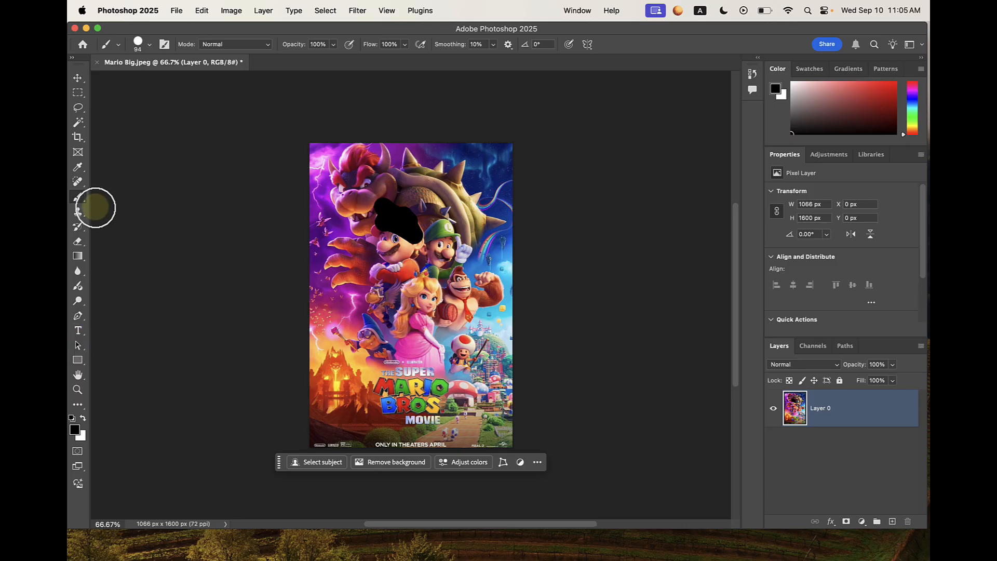
left_click(78, 240)
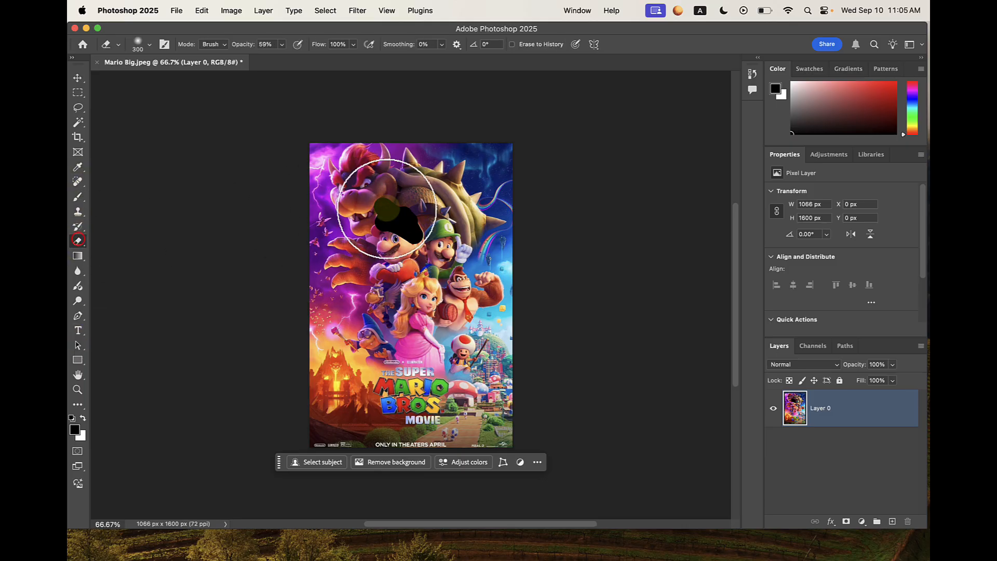
mouse_move(387, 208)
left_mouse_down()
mouse_move(373, 226)
mouse_move(404, 221)
mouse_move(383, 238)
mouse_move(407, 238)
left_mouse_up()
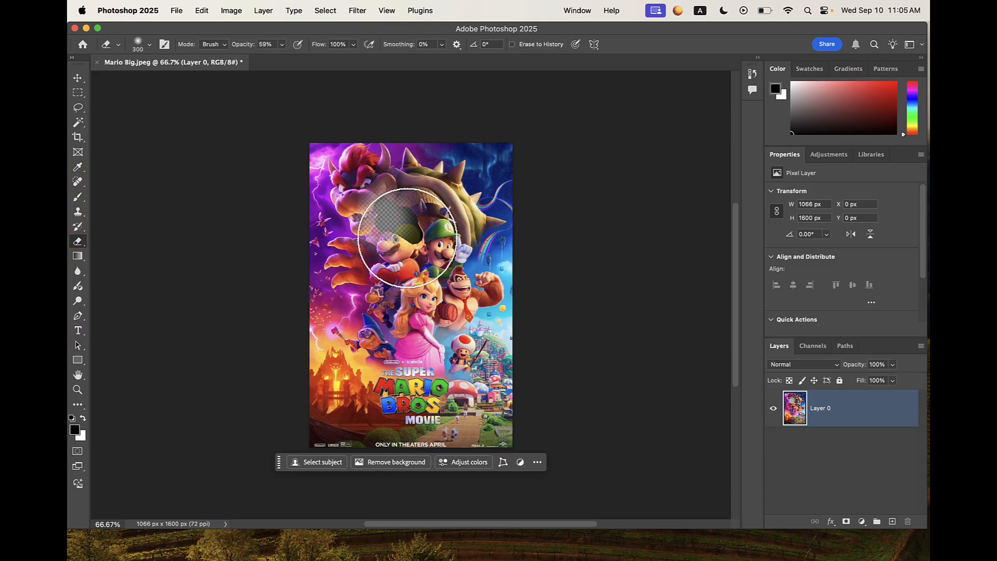
left_click(827, 409)
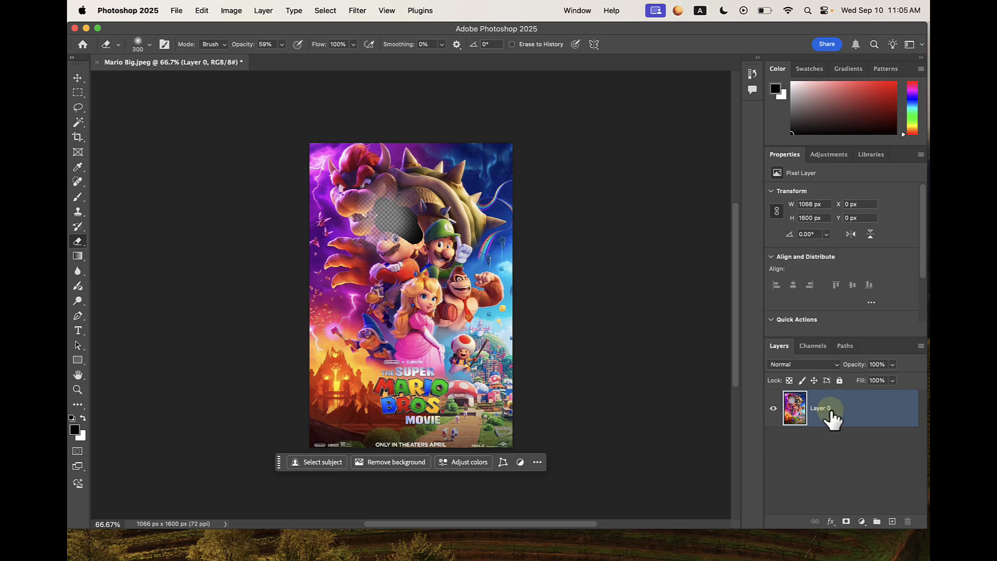
key("super+z")
key("super+z")
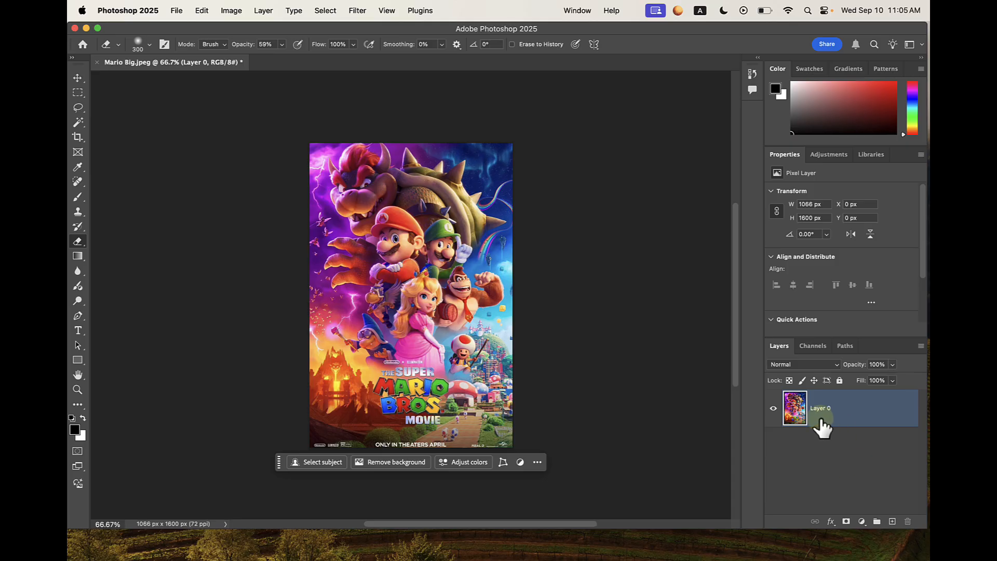
Paint black over Mario's cap on a new layer and remove the paint with the Eraser.
left_click(893, 522)
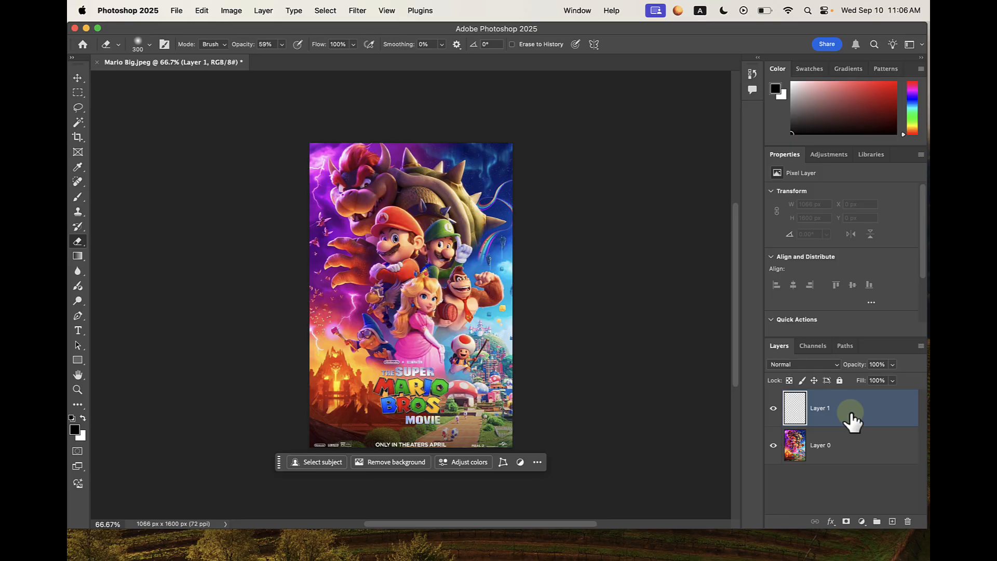
left_click(78, 196)
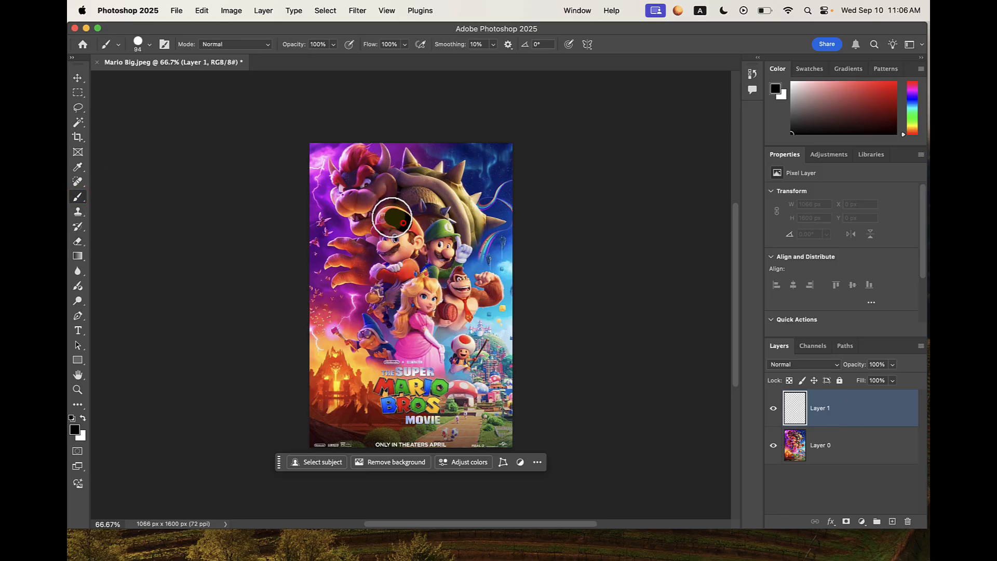
mouse_move(392, 218)
left_mouse_down()
mouse_move(407, 216)
mouse_move(379, 225)
mouse_move(406, 227)
mouse_move(397, 218)
left_mouse_up()
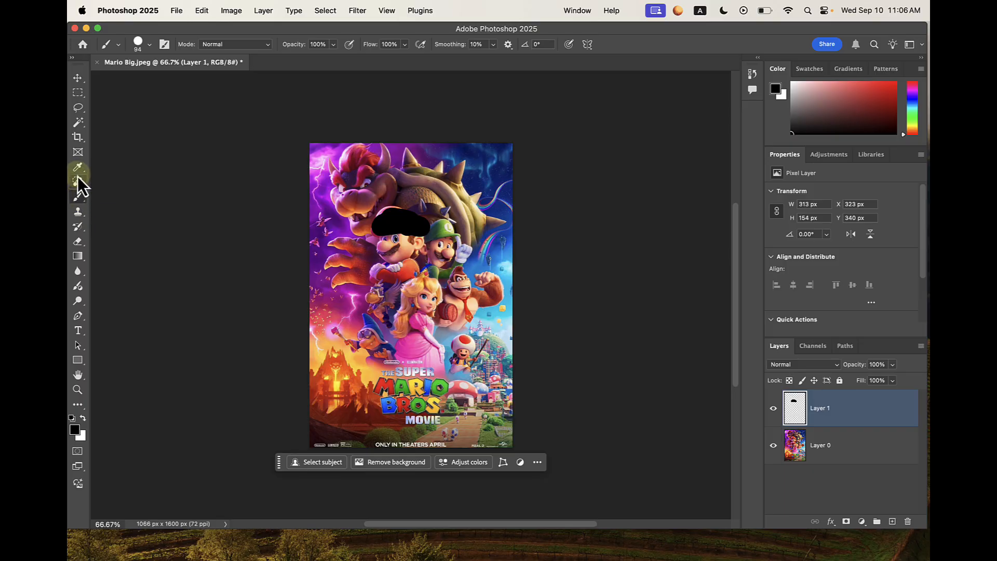
left_click(78, 242)
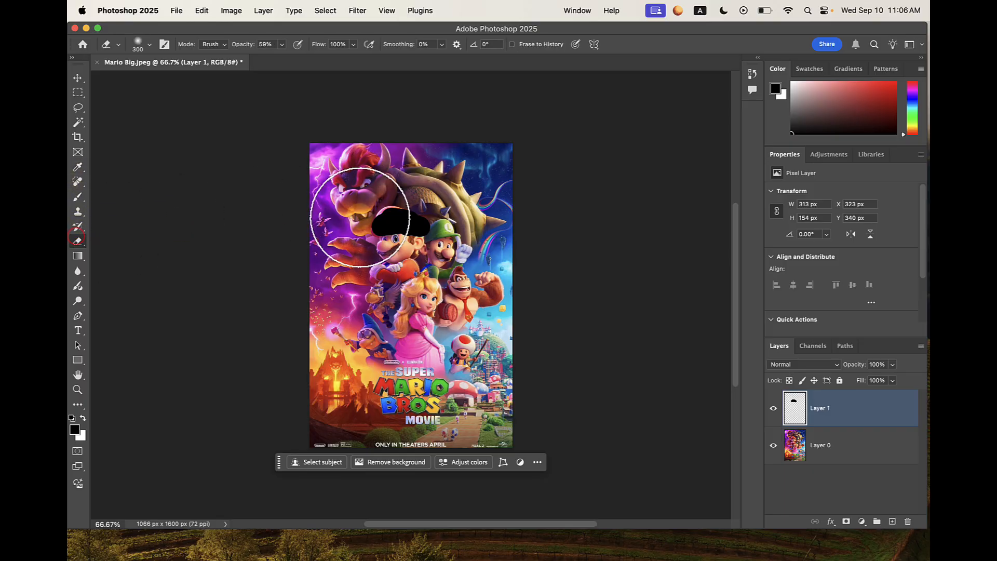
mouse_move(367, 225)
left_mouse_down()
mouse_move(360, 233)
mouse_move(356, 212)
mouse_move(389, 178)
left_mouse_up()
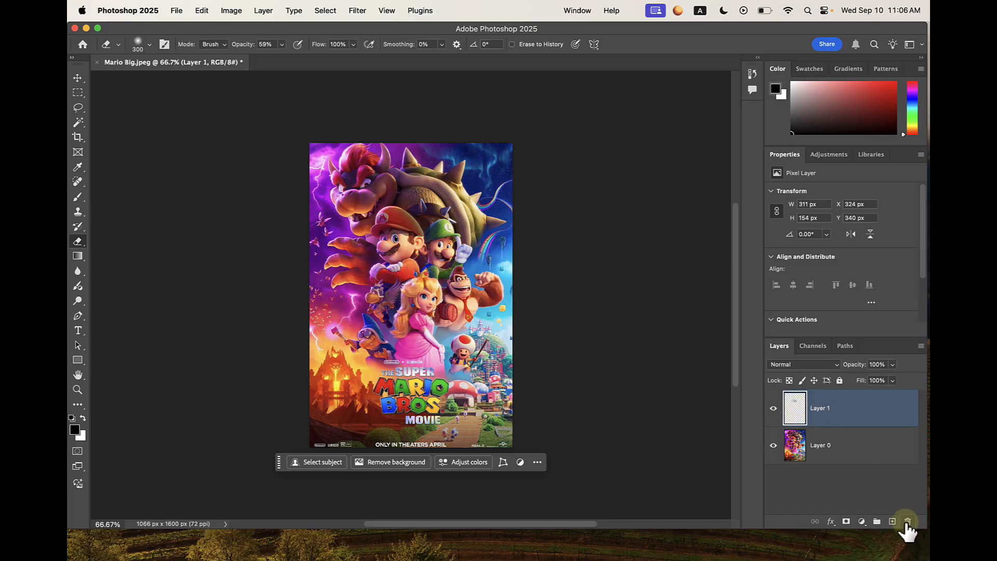
Toggle the visibility of the paint layer to compare the image, and delete that layer.
left_click(774, 408)
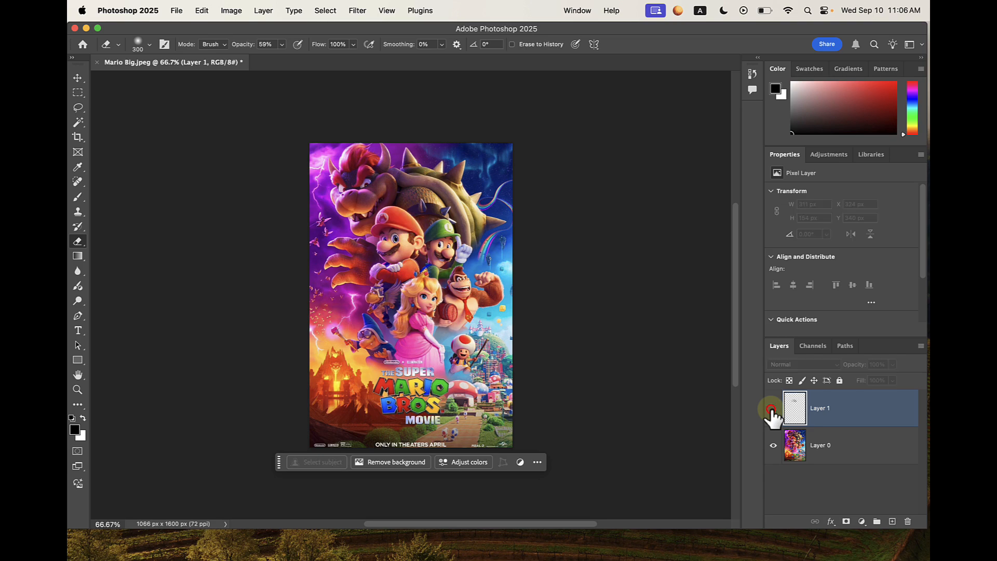
left_click(773, 408)
left_click(773, 408)
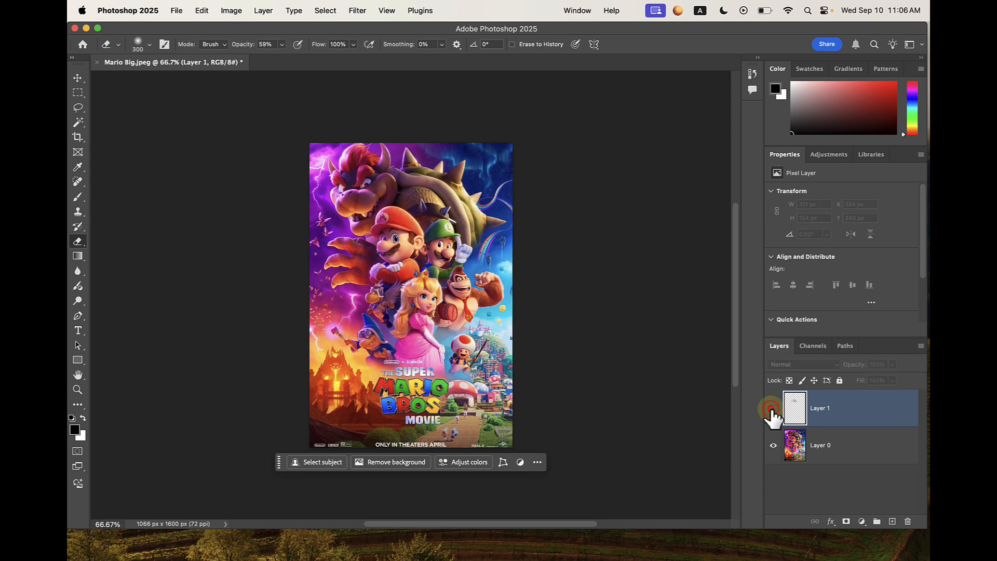
left_click(909, 522)
left_click(503, 210)
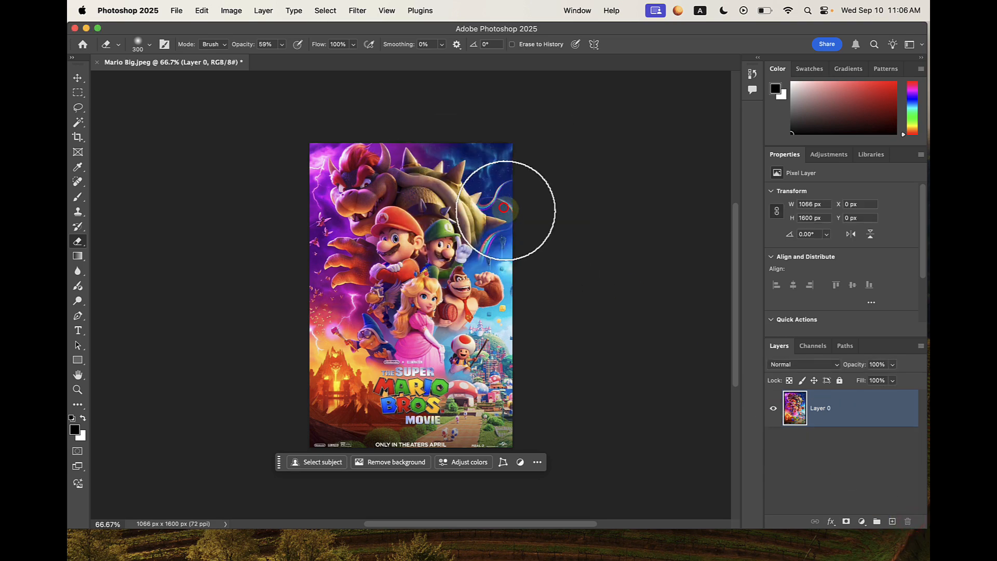
Add a new empty layer and duplicate Layer 0 within the same document under the default name.
left_click(892, 522)
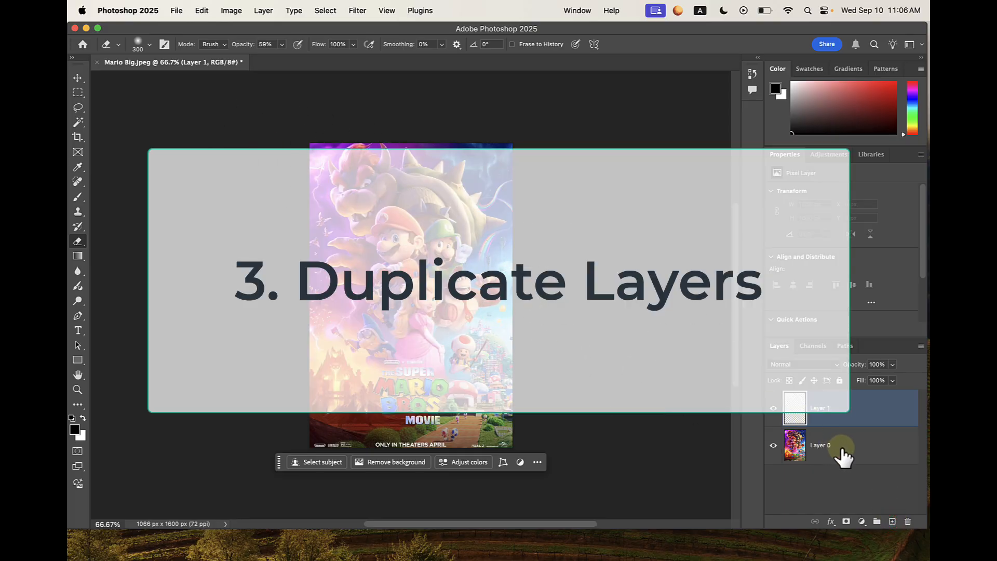
left_click(828, 445)
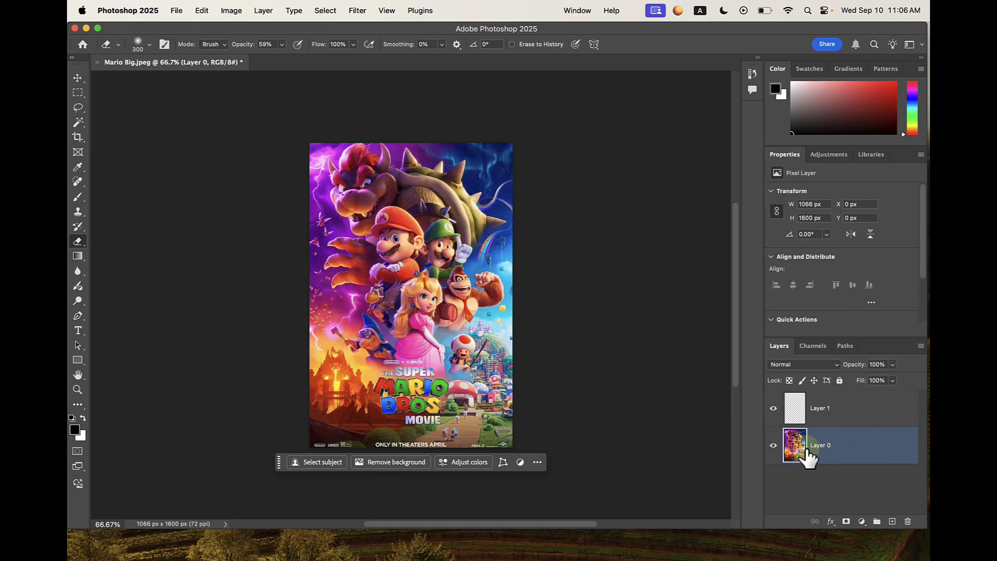
right_click(867, 447)
left_click(776, 304)
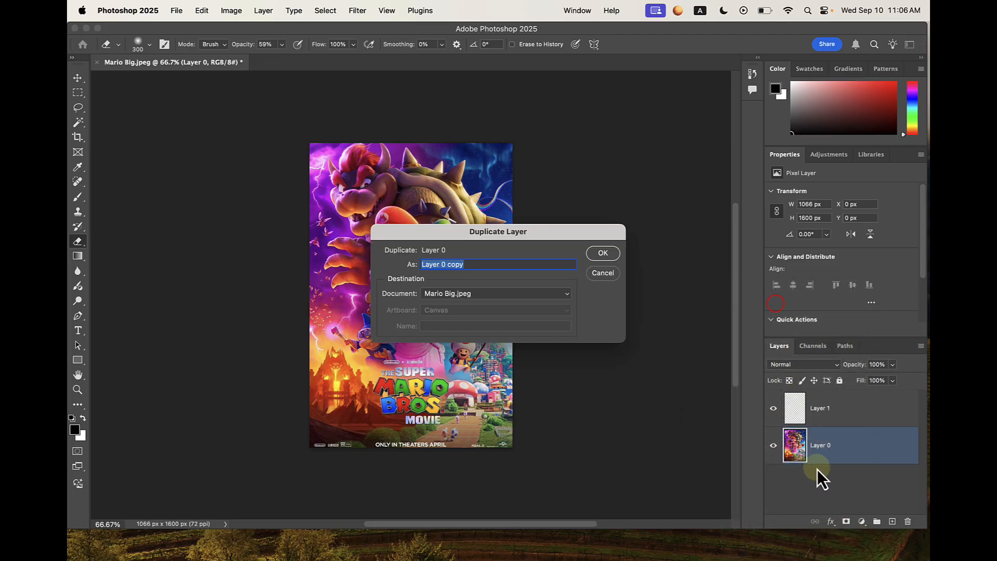
left_click(601, 253)
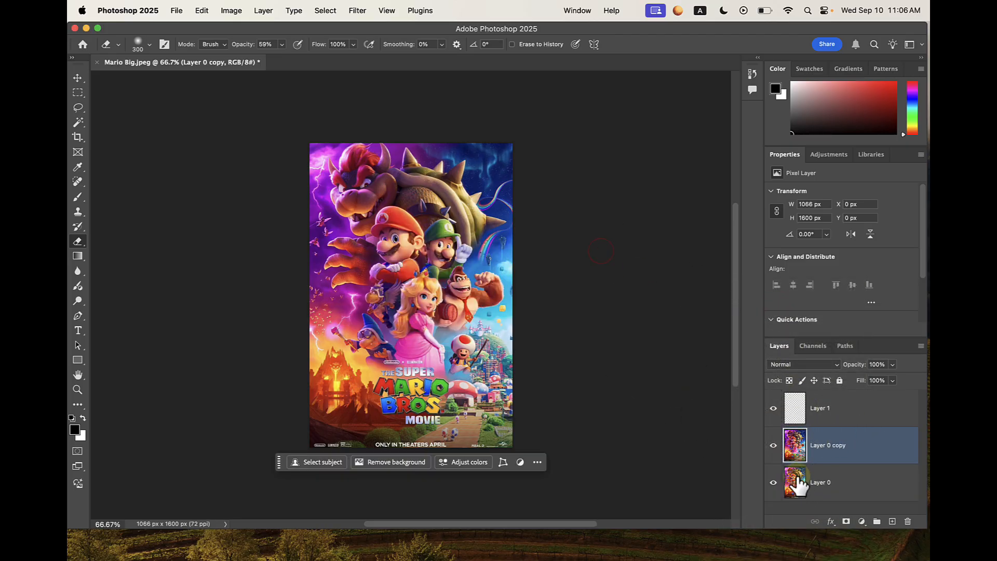
Hide the original Layer 0 and make its duplicate the active layer.
left_click(772, 483)
left_click(873, 449)
left_click(800, 489)
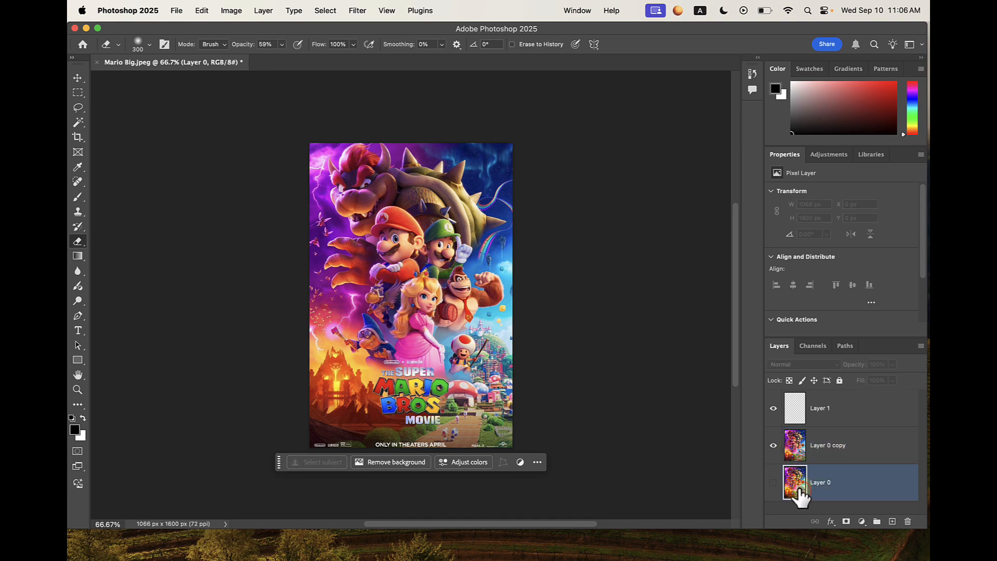
left_click(797, 446)
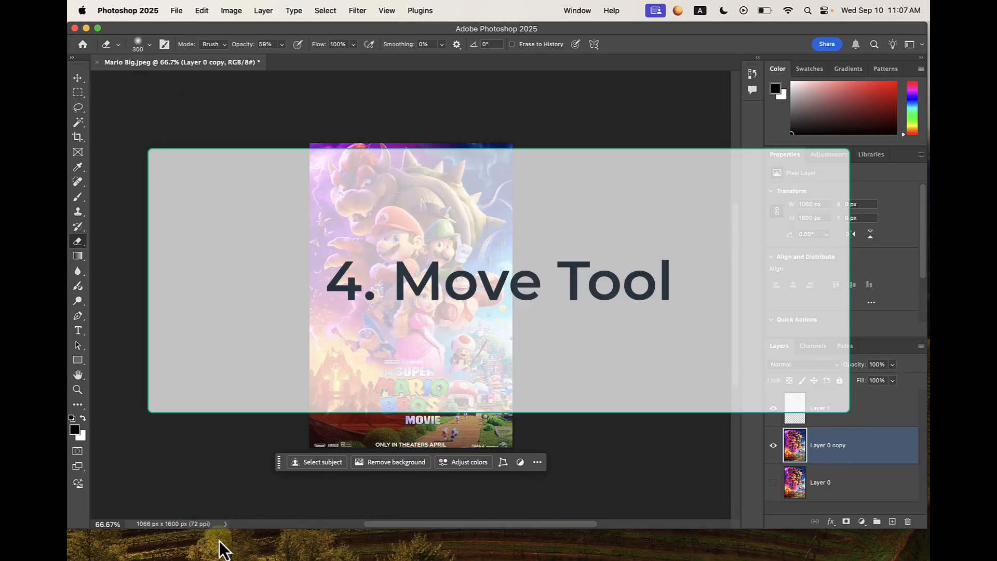
Place FacultyPhoto.jpg from the Photoshop Tutorial folder into the poster, enlarged to about 210 × 262 px between Mario and Luigi.
left_click(197, 550)
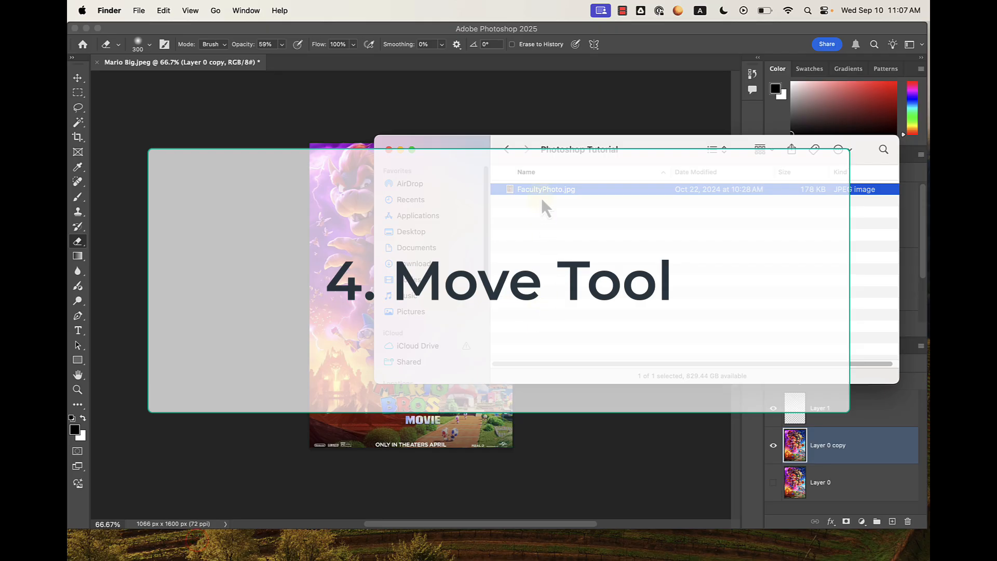
left_click_drag(433, 218, 333, 241)
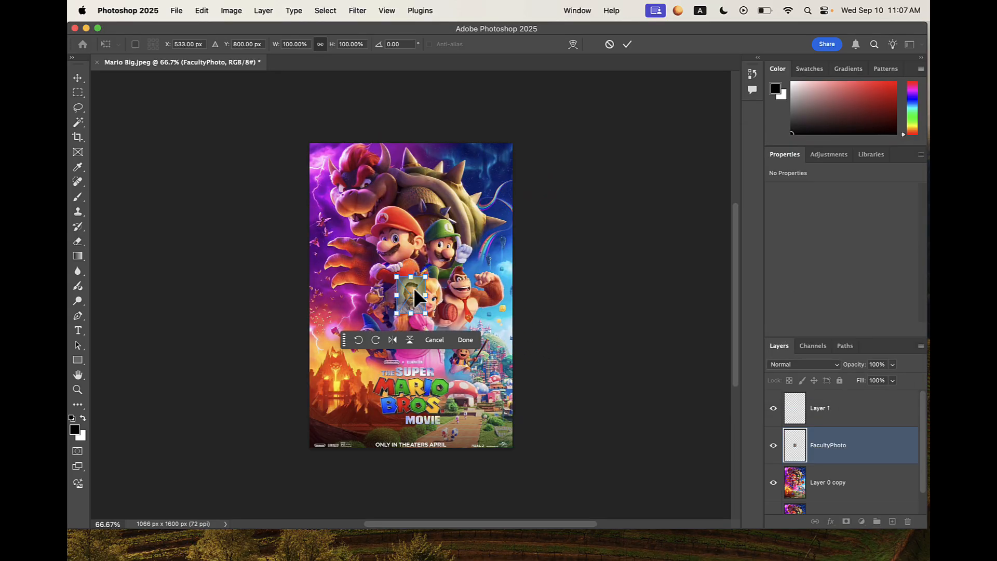
left_click_drag(410, 285, 387, 247)
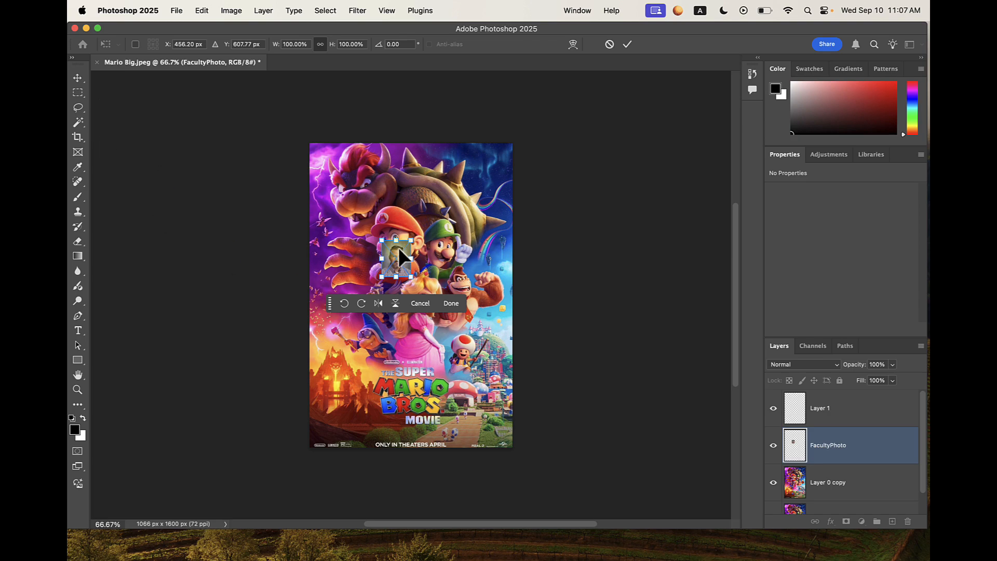
mouse_move(398, 247)
left_mouse_down()
mouse_move(453, 226)
mouse_move(413, 242)
left_mouse_up()
key("Return")
key("e")
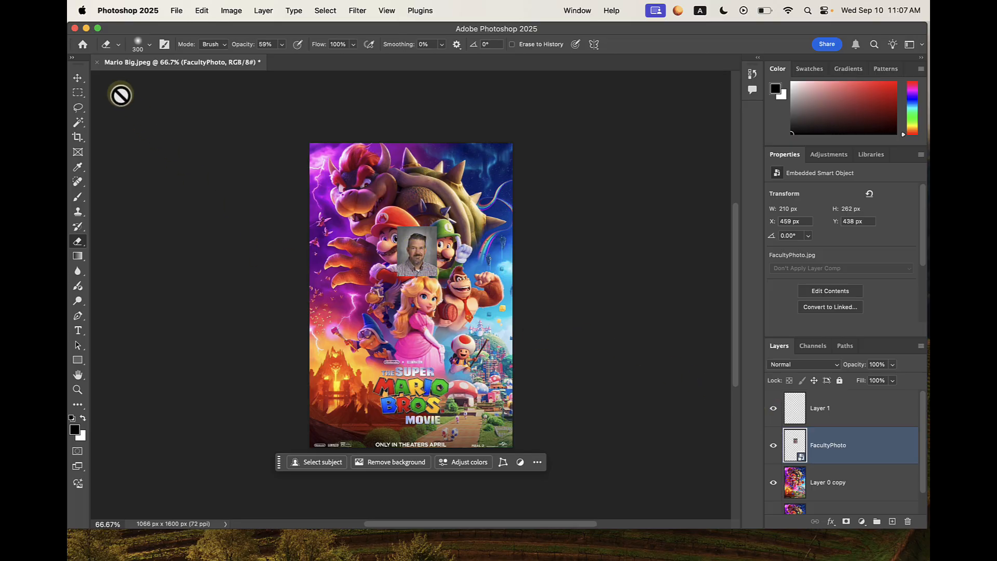
Reposition the faculty photo over Luigi's face with the Move tool, at about X 533 px, Y 488 px.
left_click(77, 78)
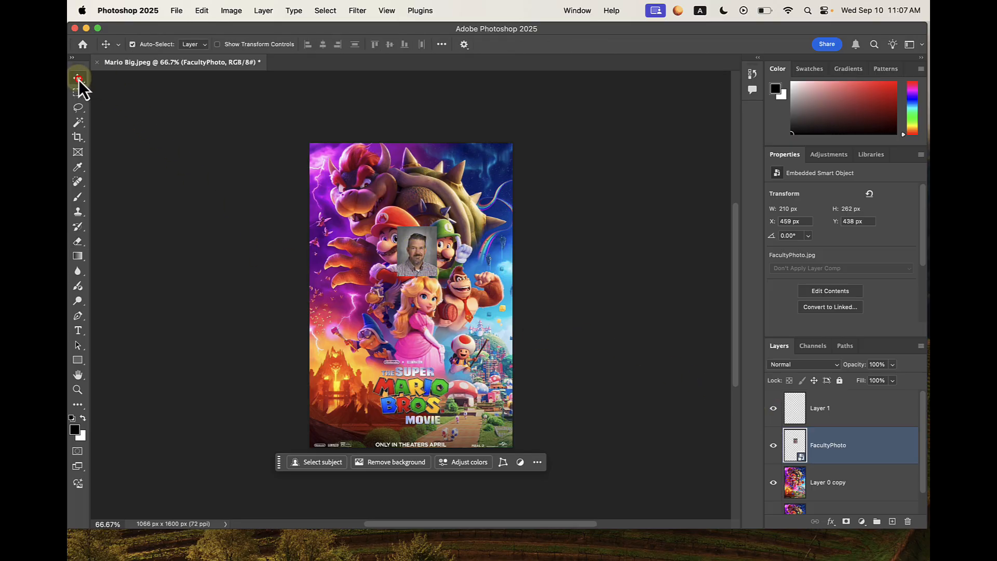
left_click_drag(403, 240, 428, 257)
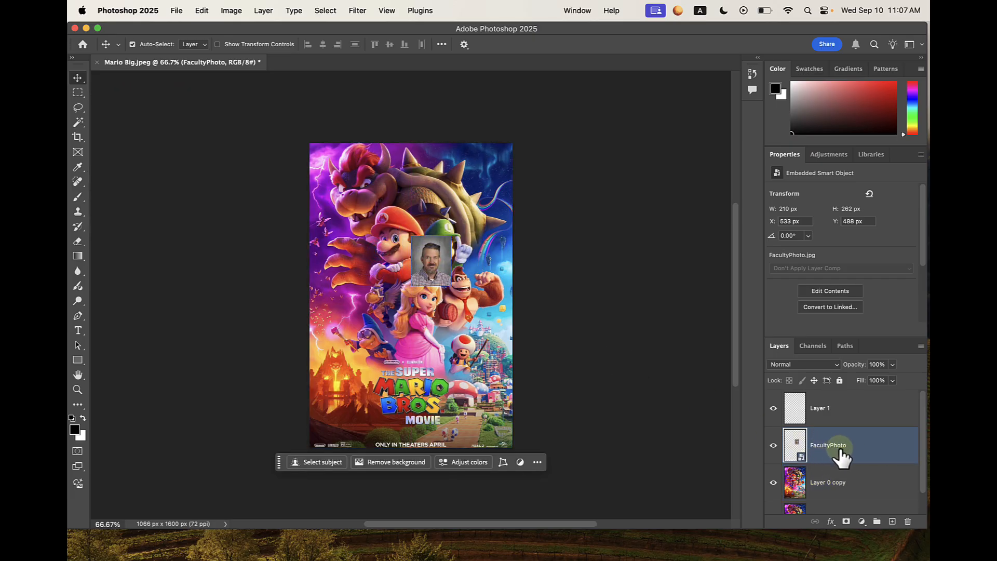
Select Layer 0 copy, shift the poster image sideways with the Move tool, and undo the shift.
left_click(836, 483, "shift")
left_click(836, 482)
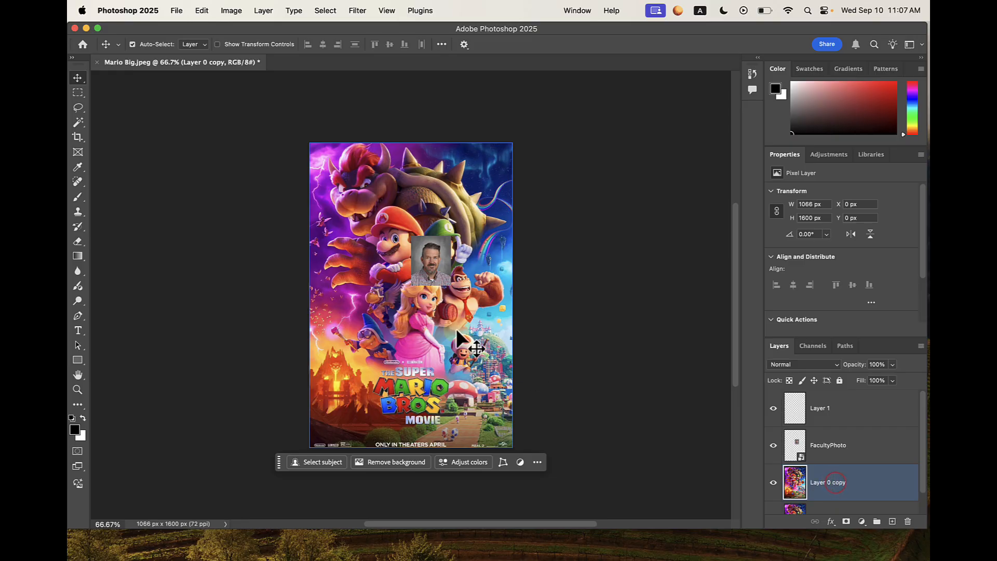
left_click_drag(419, 328, 450, 325)
key("super+z")
Reselect the FacultyPhoto layer, show its transform controls, and enlarge the photo to about 323 × 403 px over Mario.
left_click(831, 457, "shift")
left_click(832, 459)
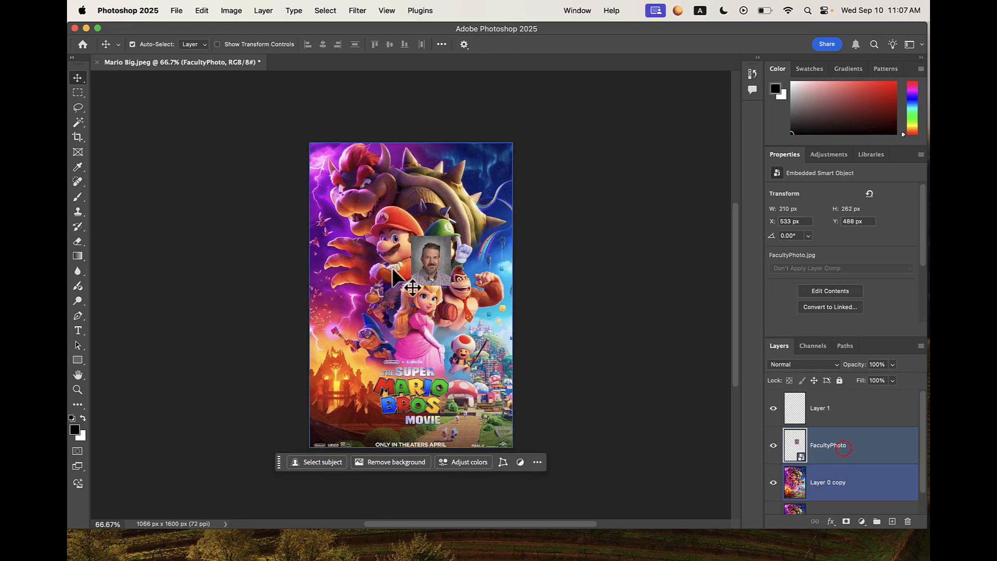
mouse_move(437, 258)
left_mouse_down()
mouse_move(364, 266)
mouse_move(385, 250)
mouse_move(440, 252)
left_mouse_up()
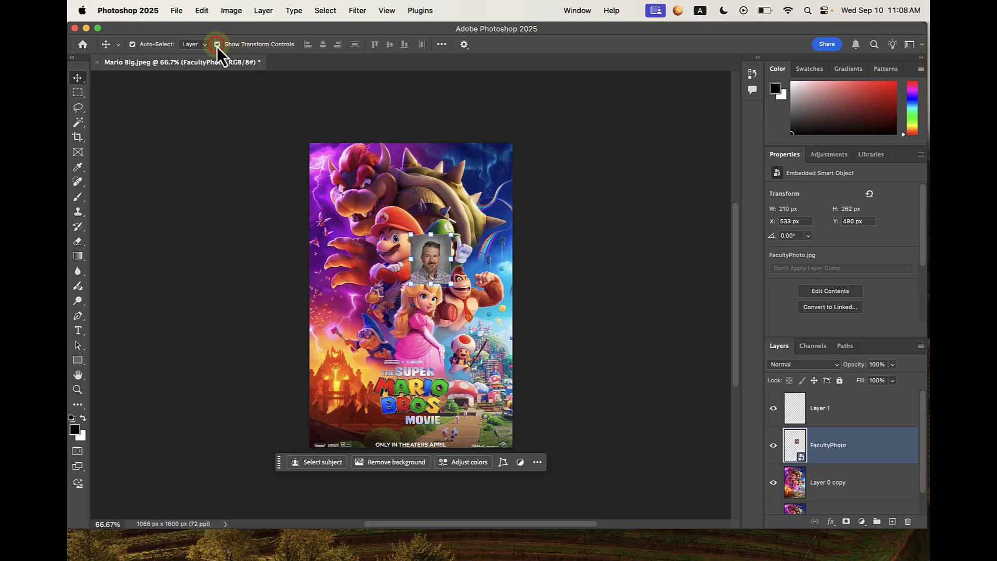
left_click_drag(450, 234, 400, 231)
key("Return")
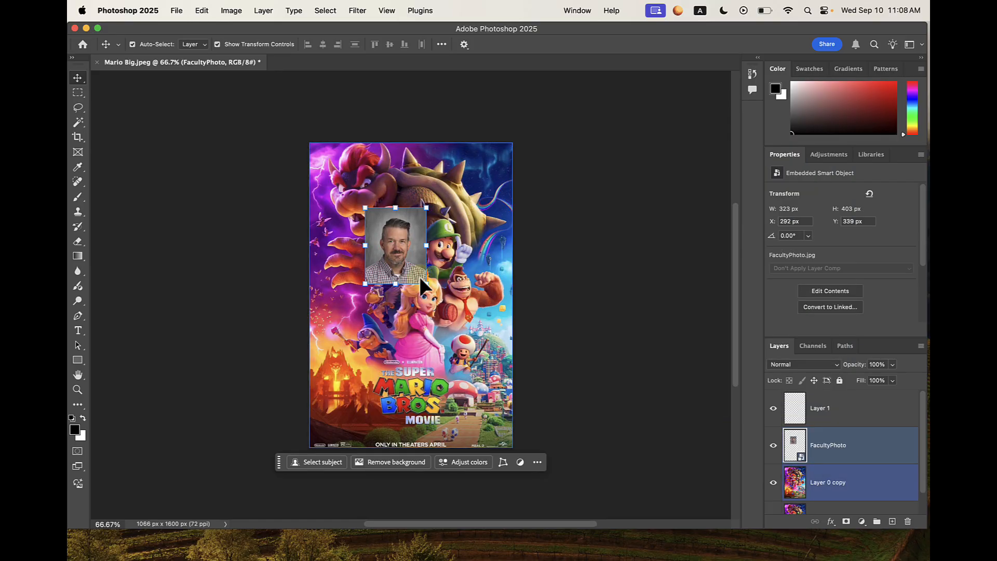
Zoom in on the faculty photo to 200% with the Zoom tool and zoom back out to 66.67%.
left_click(78, 389)
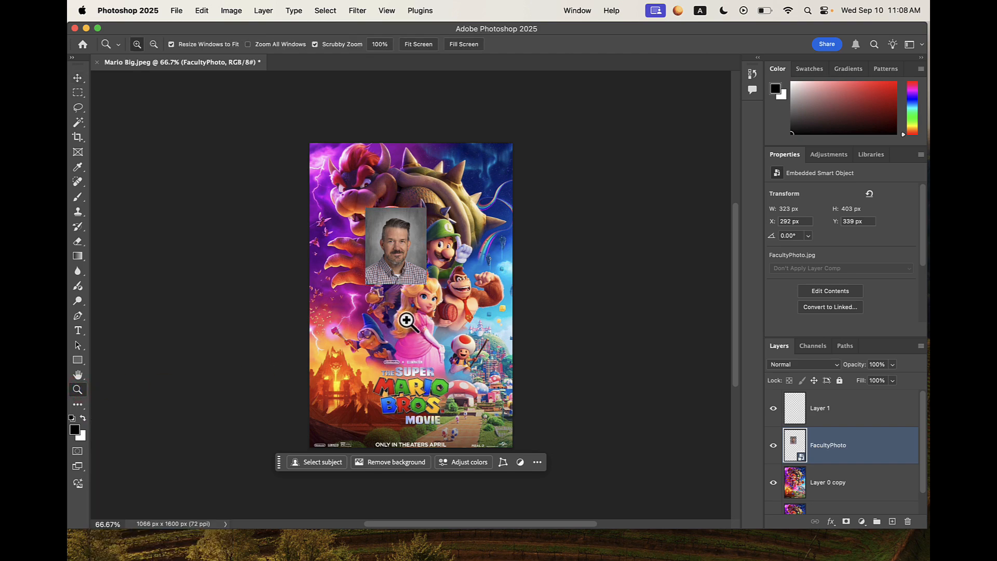
left_click(436, 267)
left_click(435, 259)
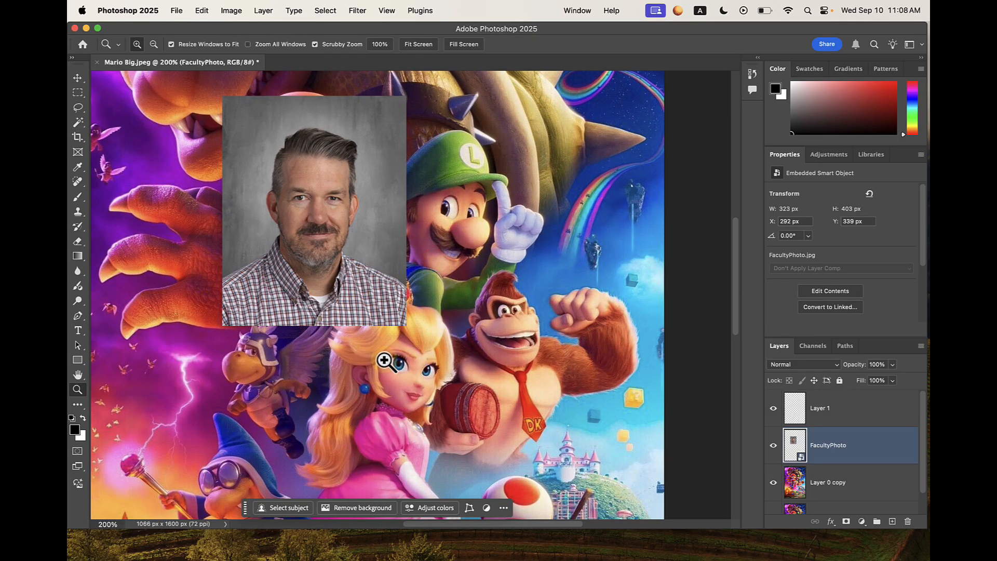
key("alt")
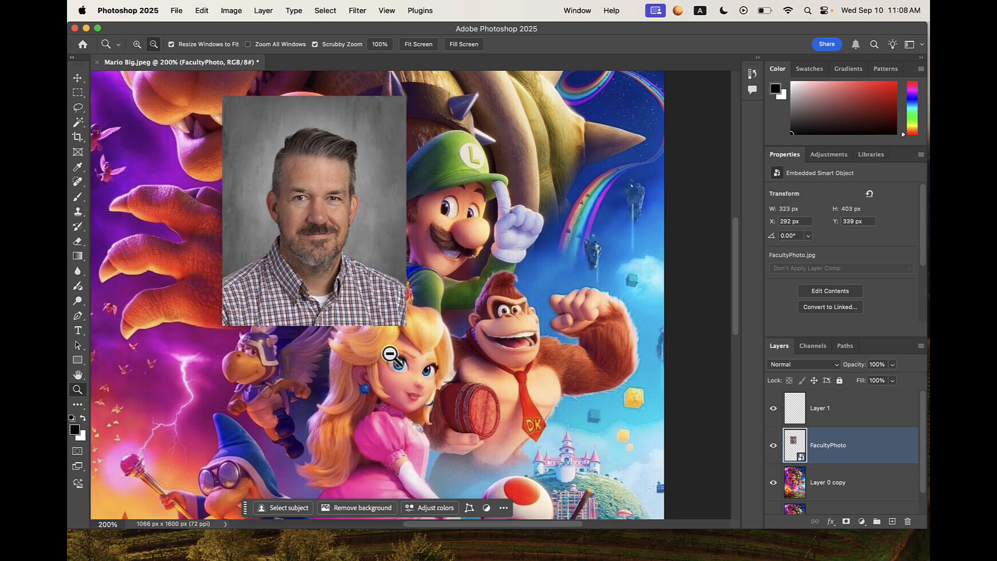
left_click(390, 355, "alt")
left_click(389, 354, "alt")
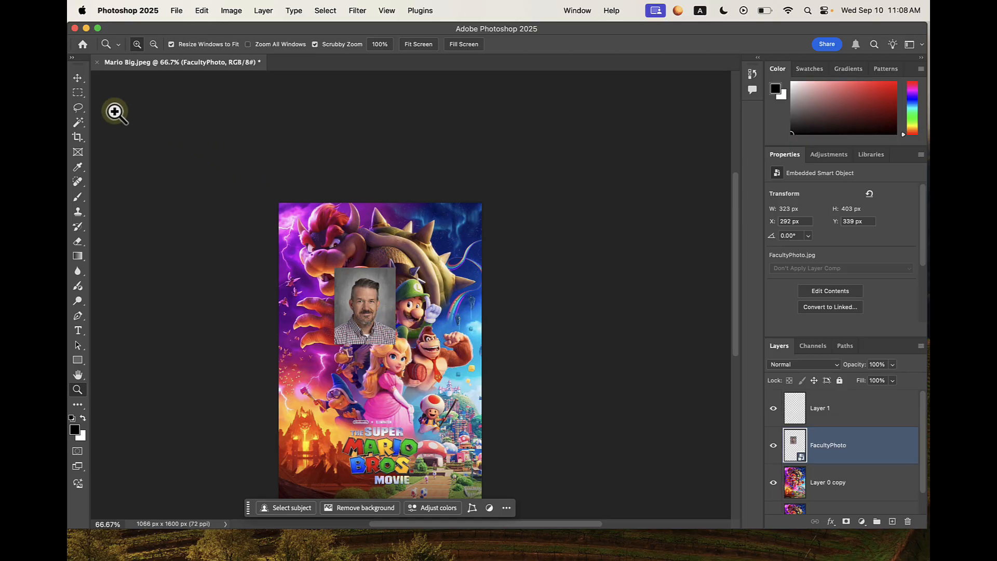
With the Move tool active, temporarily zoom in on the faculty photo to 200% and back out to 66.67%.
left_click(78, 79)
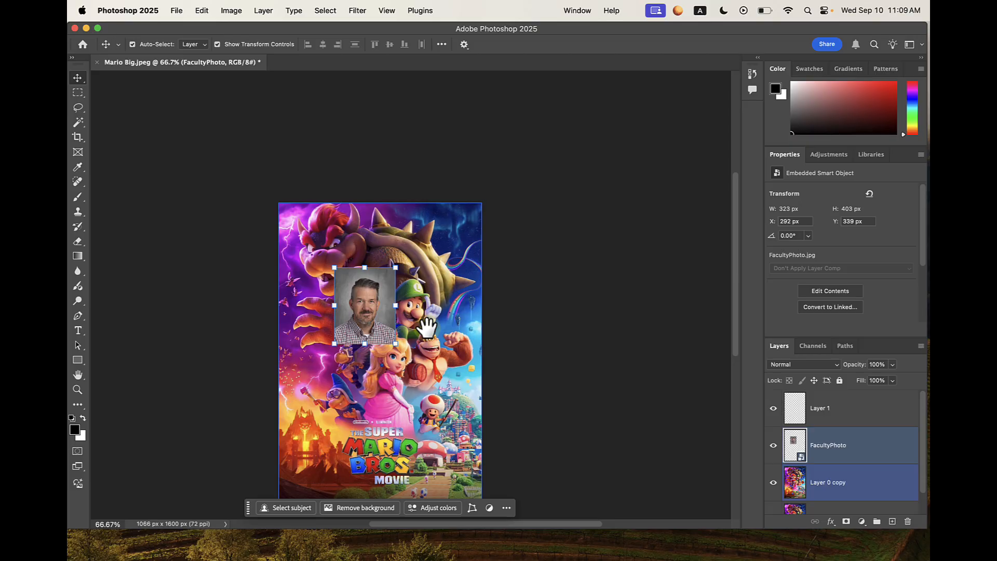
key("super+space")
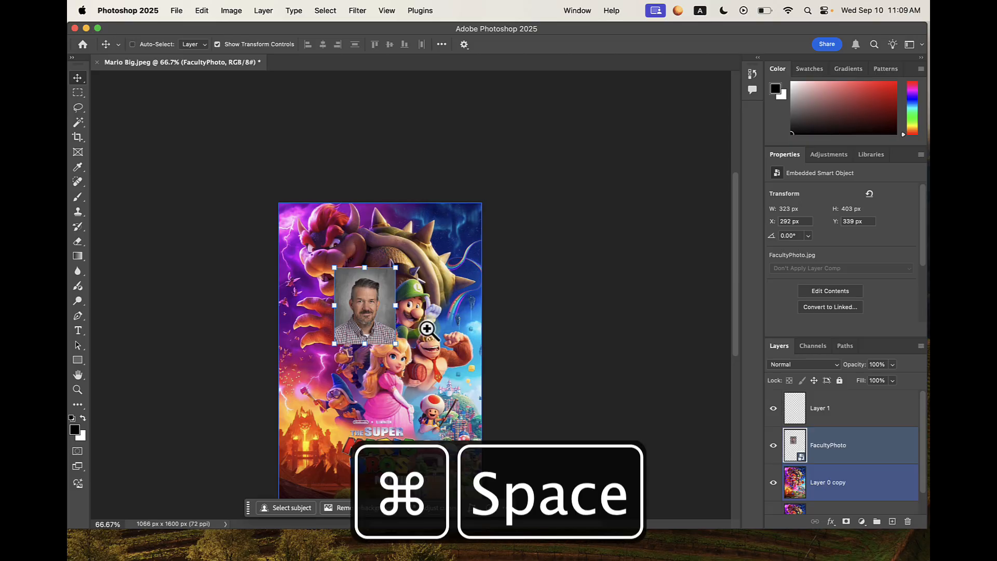
key("space")
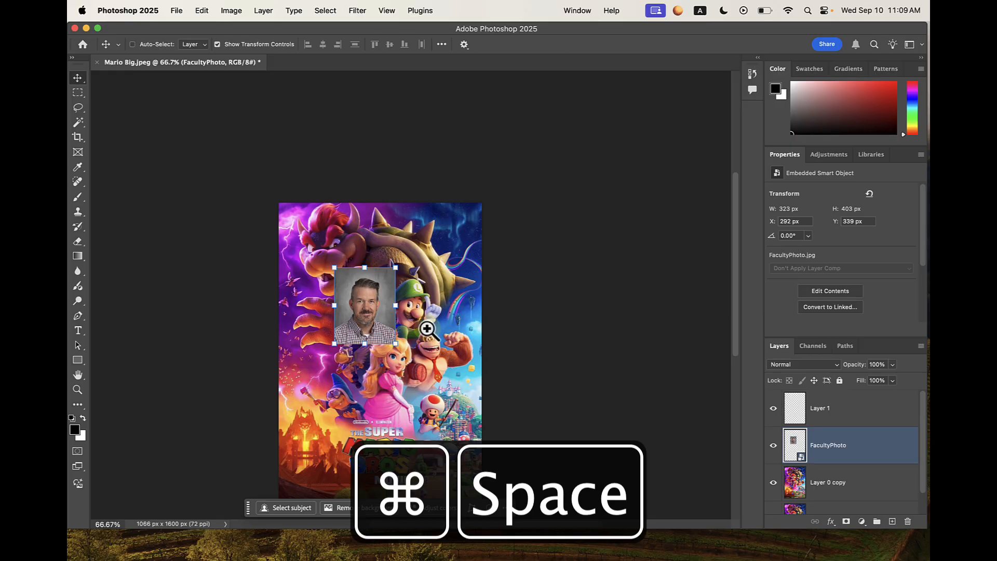
left_click(381, 321)
left_click(381, 322)
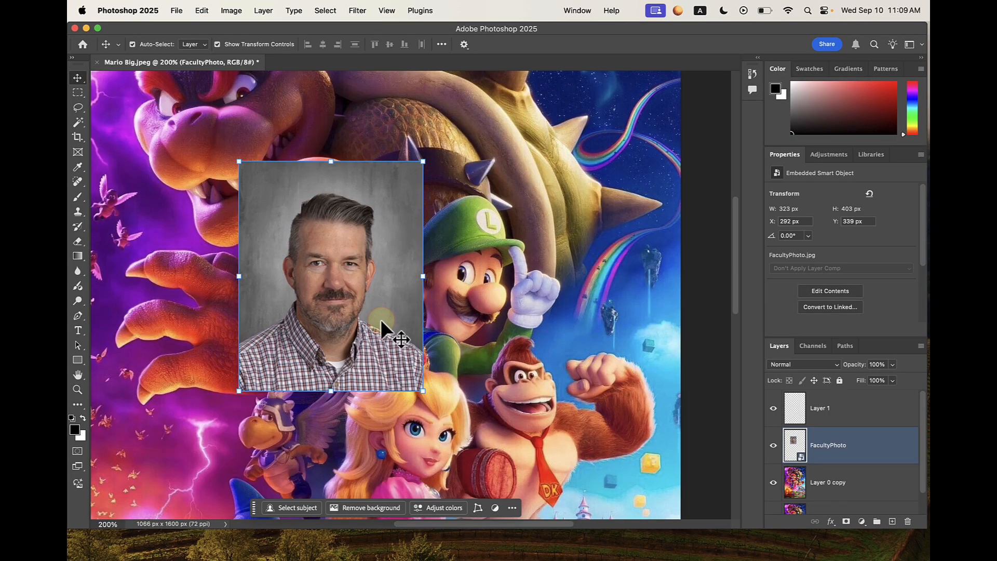
key("super+space")
key("alt+super+space")
left_click(381, 322)
left_click(381, 321)
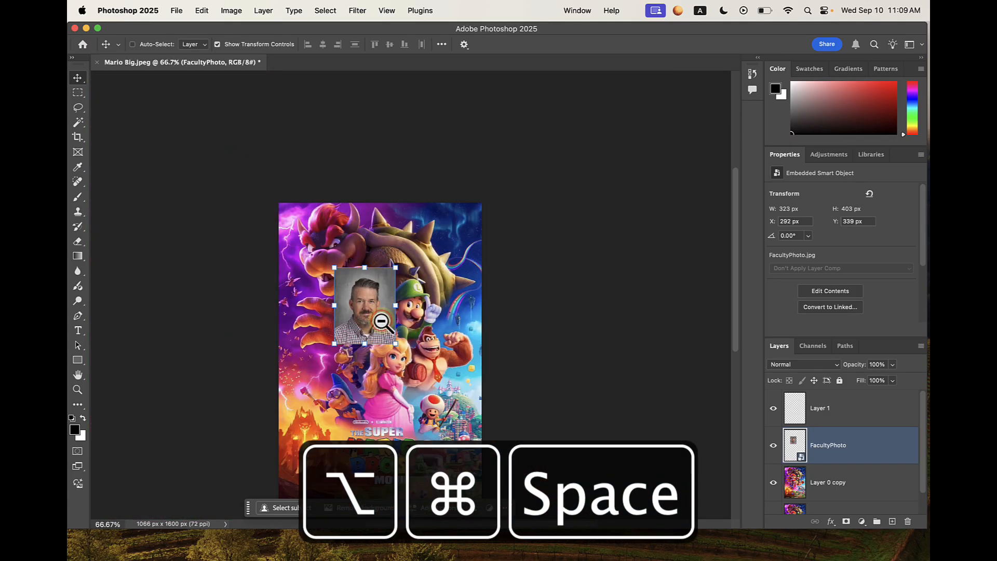
Alternate temporary zooming between 100% and 66.67% on the faculty photo, and magnify it to 300%.
left_click(381, 321)
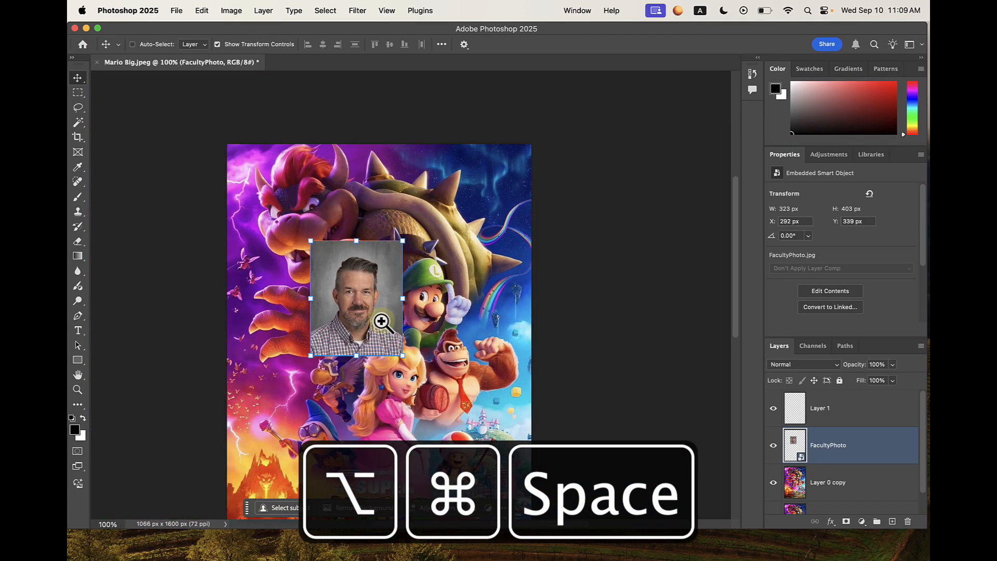
left_click(381, 321)
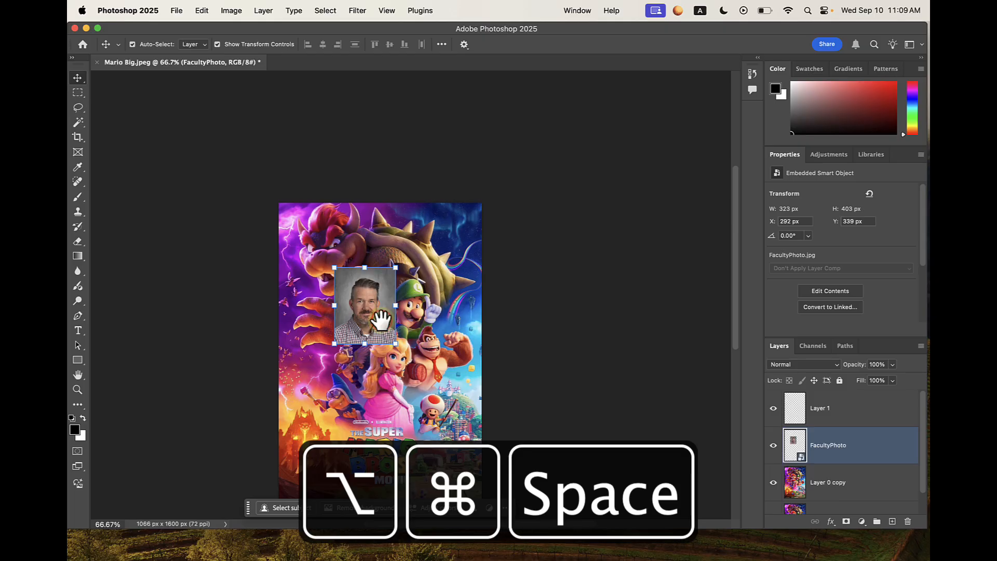
left_click(381, 321)
left_click(381, 321)
left_click(381, 321)
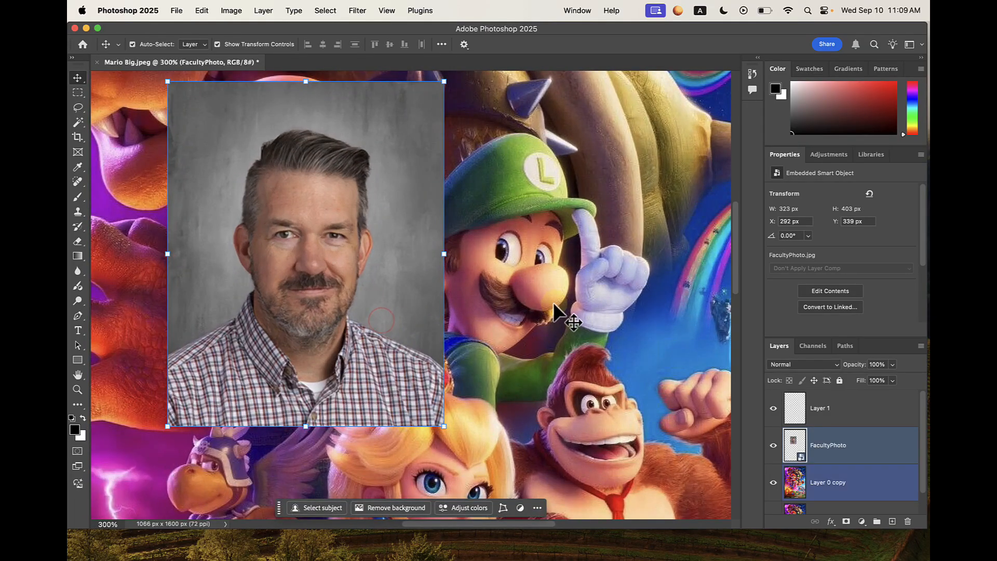
Pan across the magnified poster with the Hand tool, zoom out to 100%, and pan the poster upward.
left_click(77, 375)
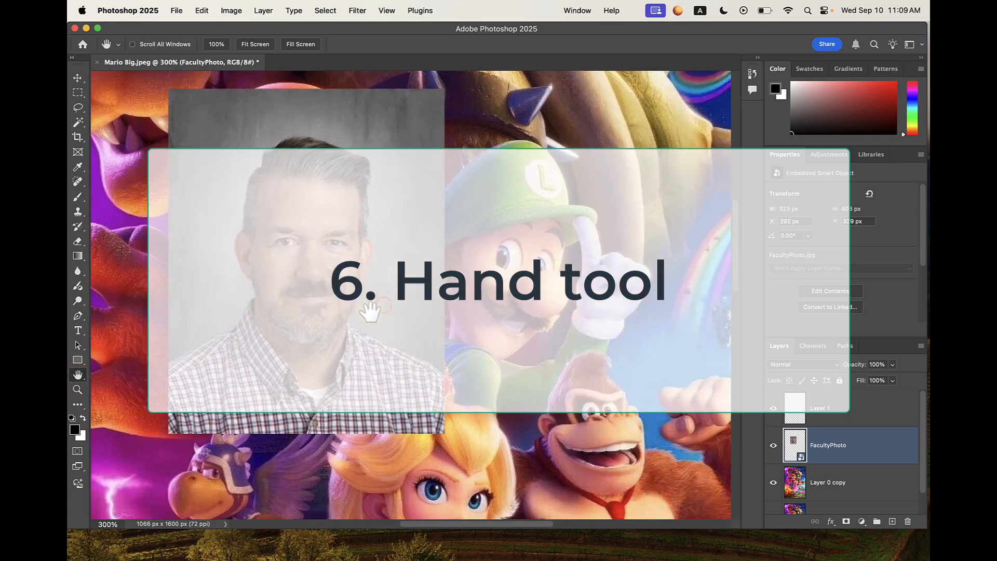
left_click_drag(369, 311, 453, 298)
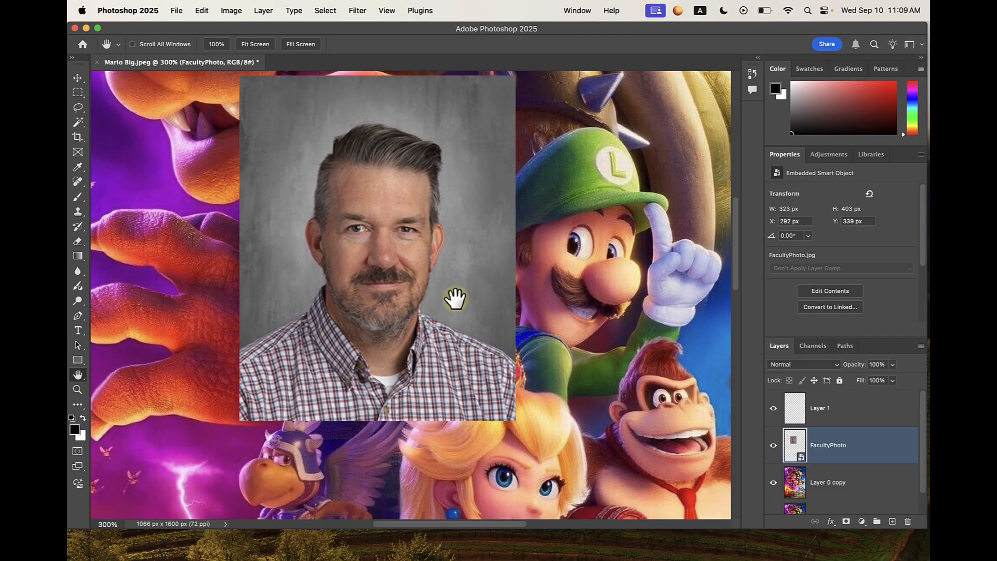
left_click(423, 295, "alt")
left_click(423, 297, "alt")
left_click_drag(441, 299, 438, 257)
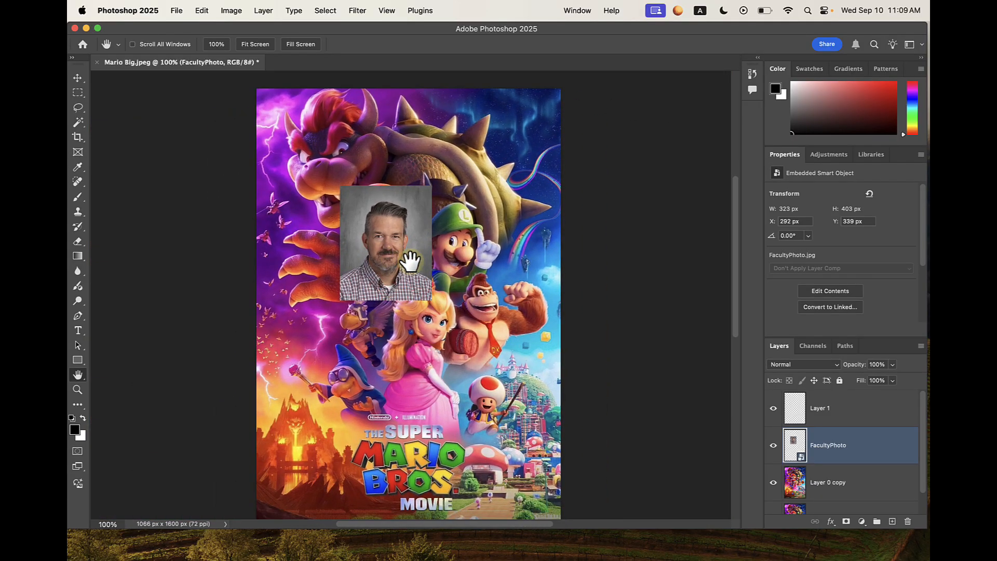
With the Hand tool active, zoom temporarily between 200% and 100%, magnify to 300%, and pan around the faculty photo and Luigi.
left_click(393, 287, "super")
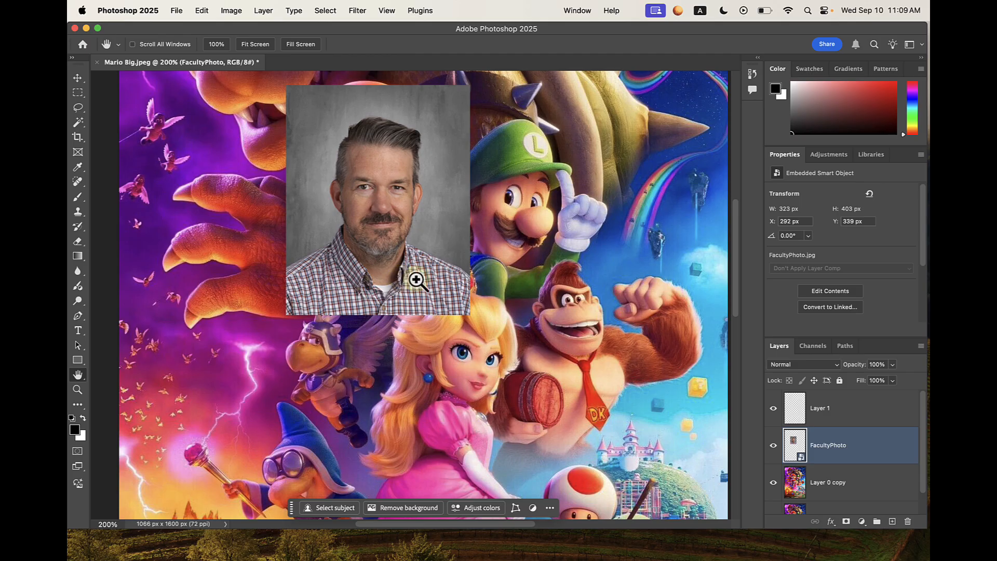
left_click(513, 265, "alt")
left_click(512, 269, "super")
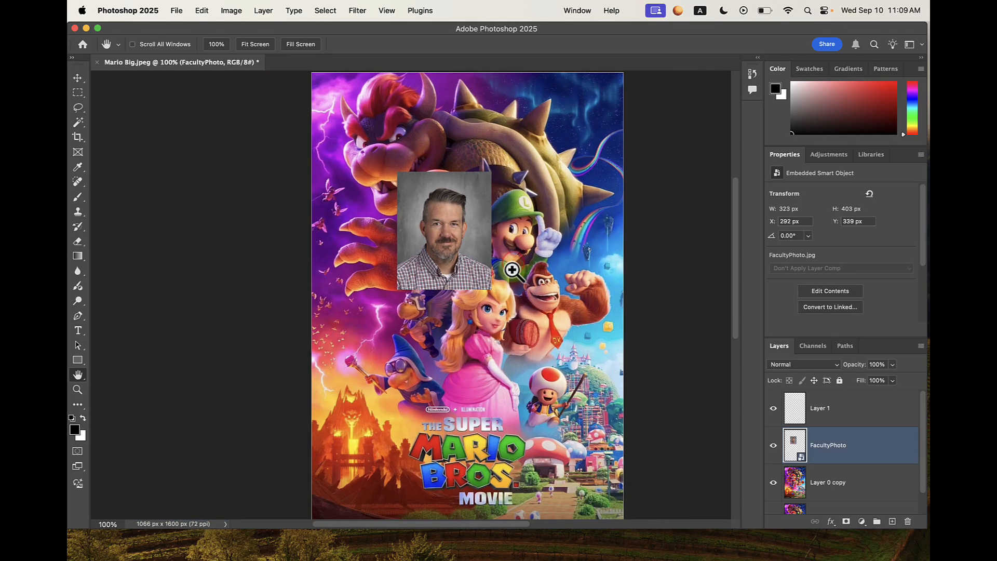
left_click(512, 269, "super")
left_click_drag(541, 239, 500, 282)
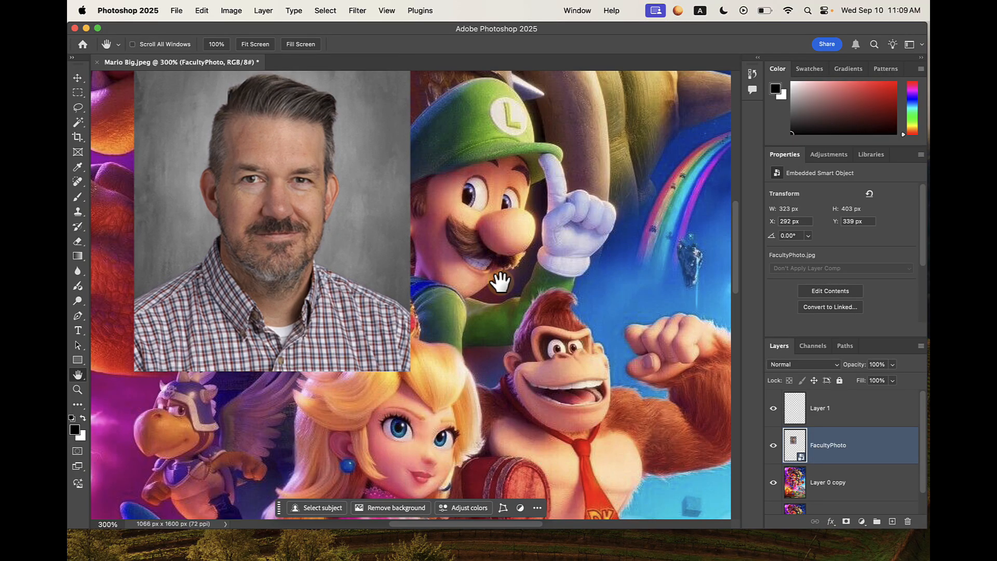
left_click_drag(468, 278, 531, 334)
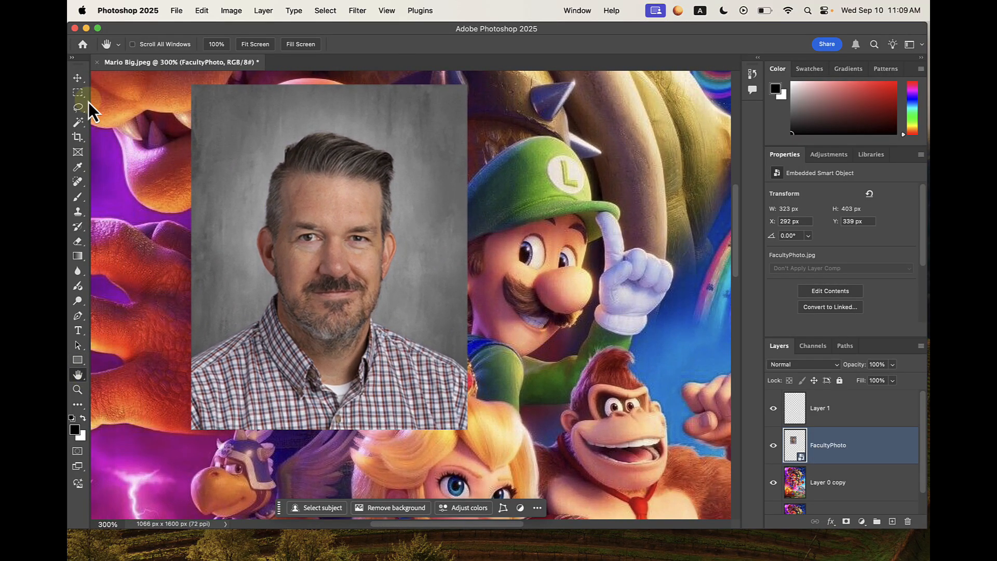
Activate the Move tool and temporarily pan the 300% view to bring Bowser's claws beside the faculty photo into sight.
left_click(80, 78)
key("space")
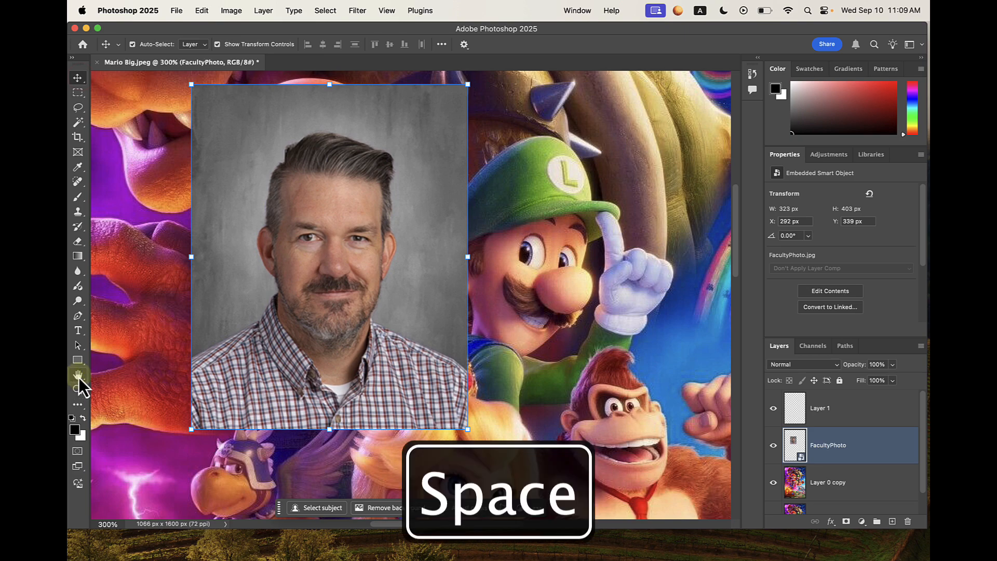
left_click(213, 323)
key("space")
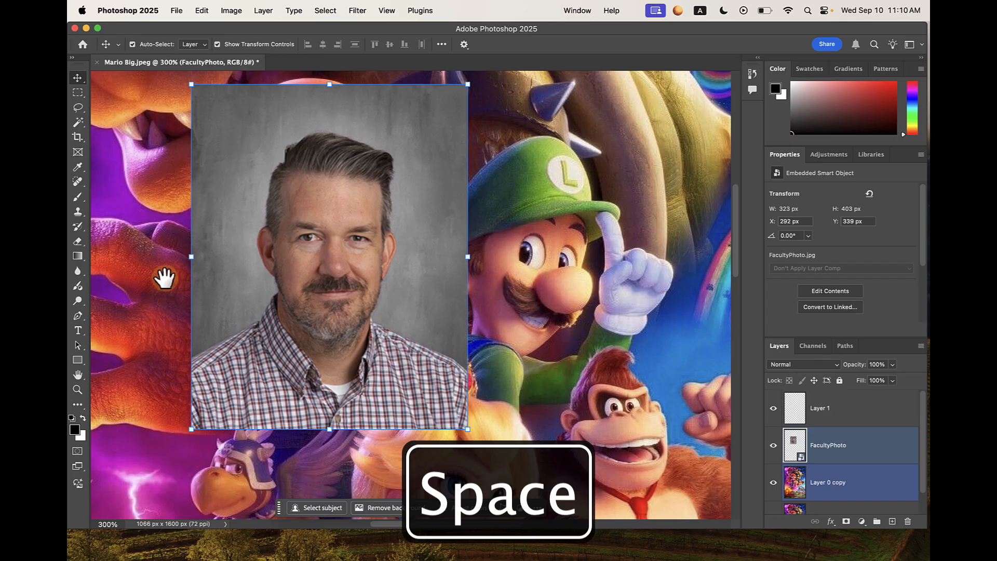
left_click_drag(166, 278, 374, 291)
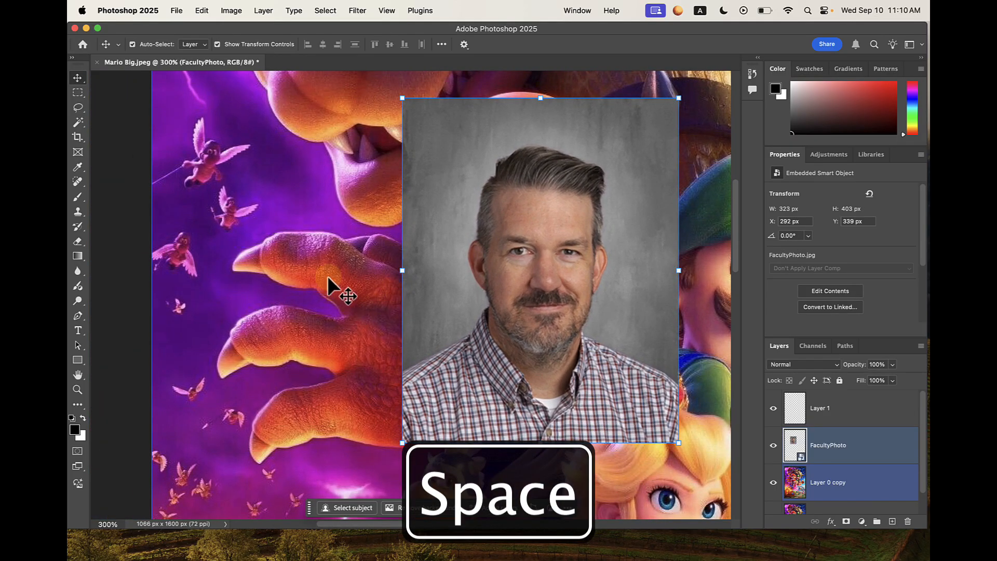
Move the faculty photo to about X 242 px, Y 338 px and pan the view toward Luigi.
left_click_drag(438, 306, 394, 307)
key("space")
left_click_drag(325, 325, 232, 310)
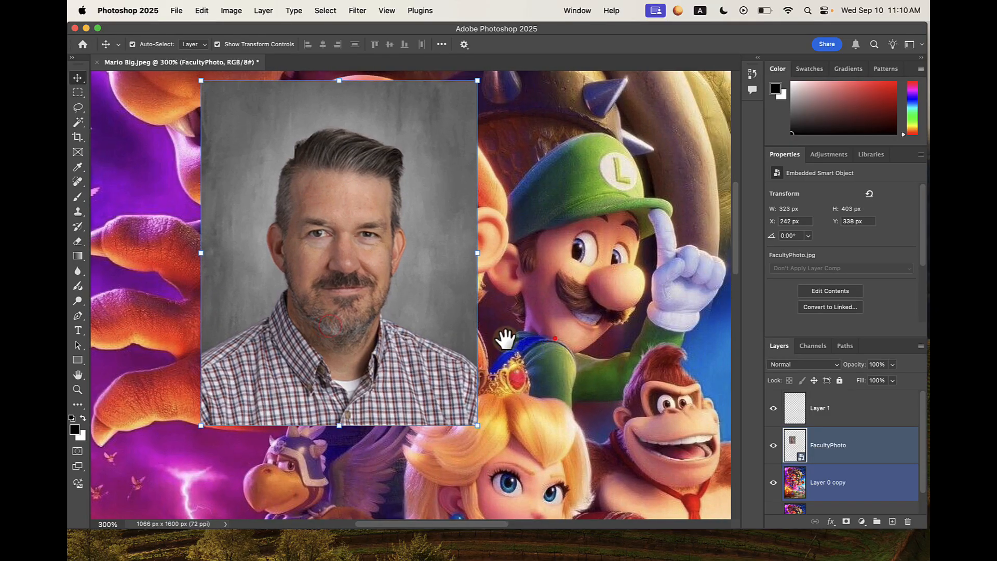
left_click_drag(504, 338, 440, 343)
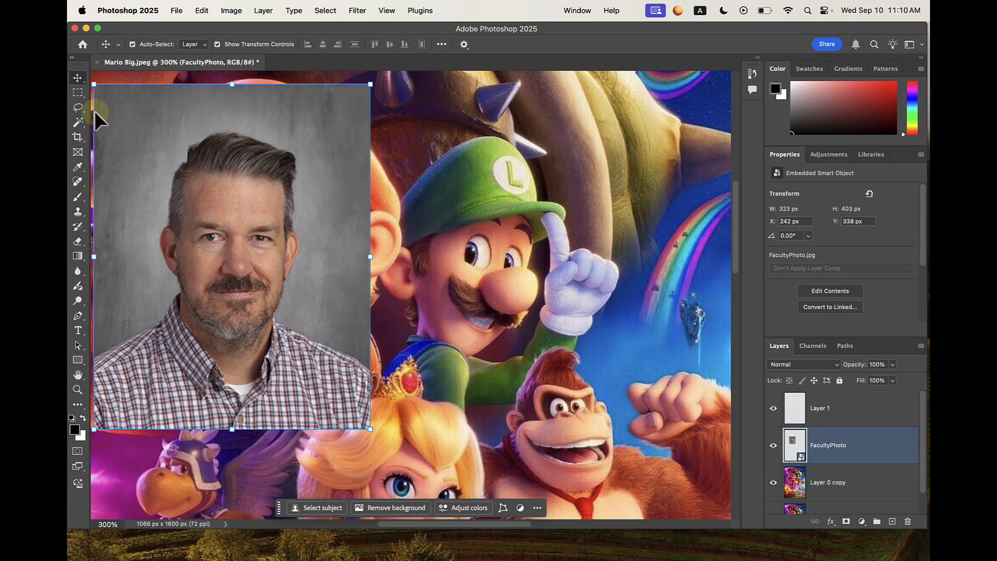
Draw an elliptical marquee selection around the man's head and beard in the faculty photo.
left_click(85, 92)
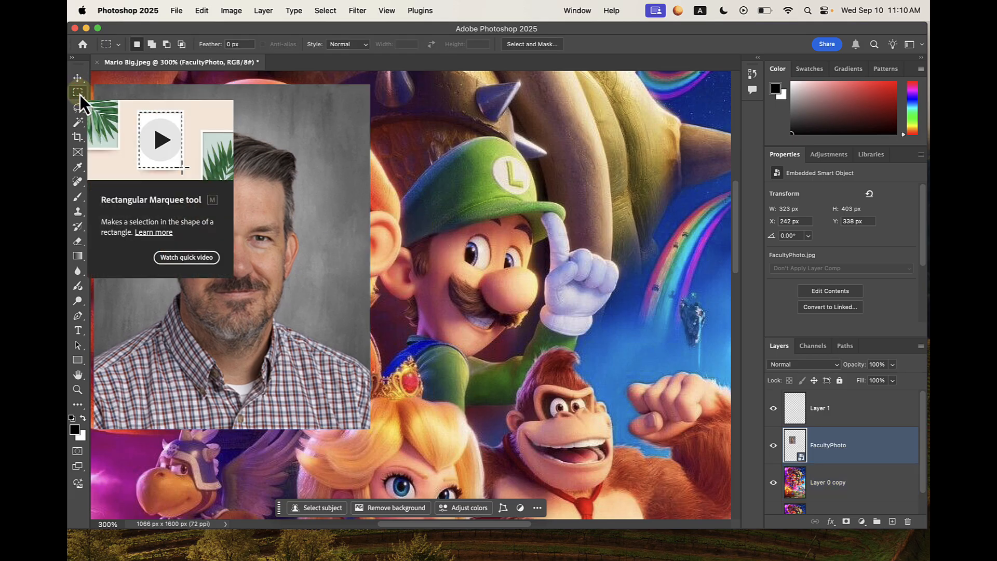
right_click(80, 95)
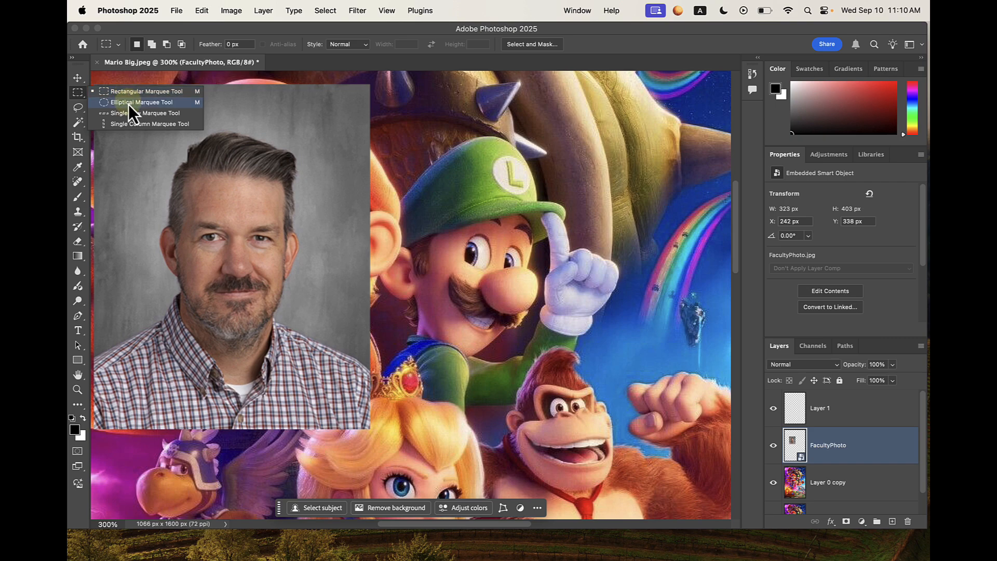
left_click(128, 102)
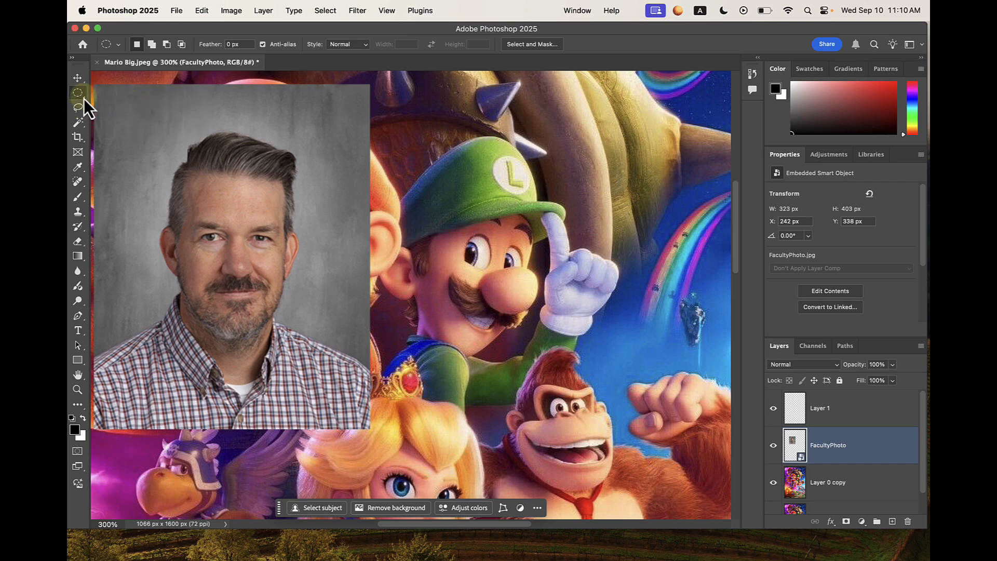
left_click_drag(145, 123, 322, 349)
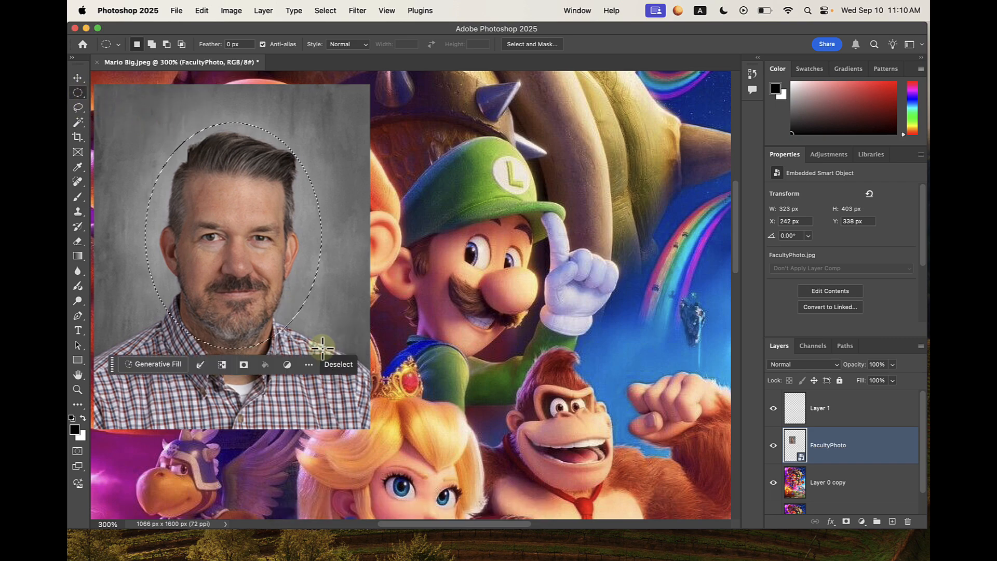
Clear the elliptical selection and trace a freehand Lasso selection around the face in the faculty photo, redoing the outline once.
left_click(77, 111)
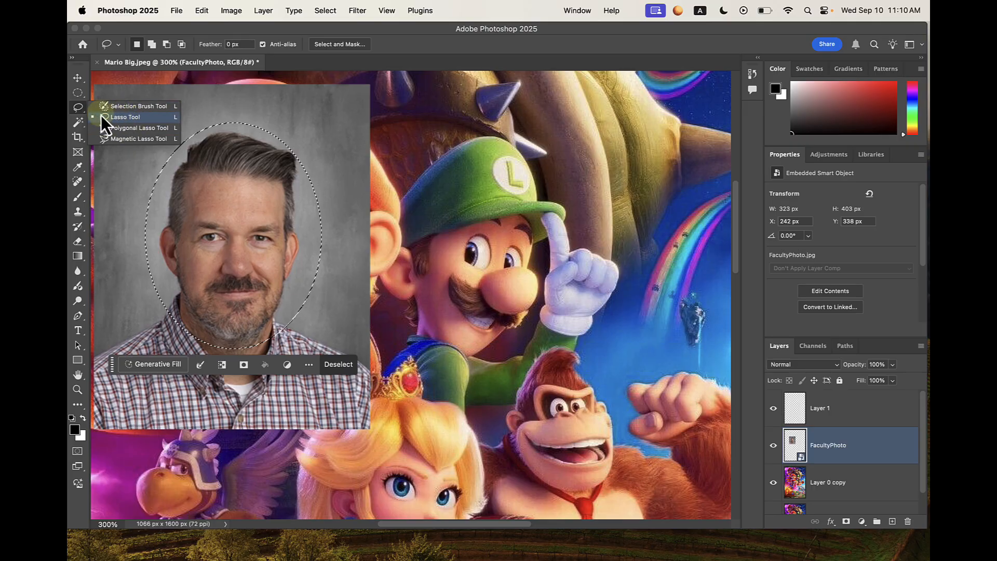
left_click(124, 117)
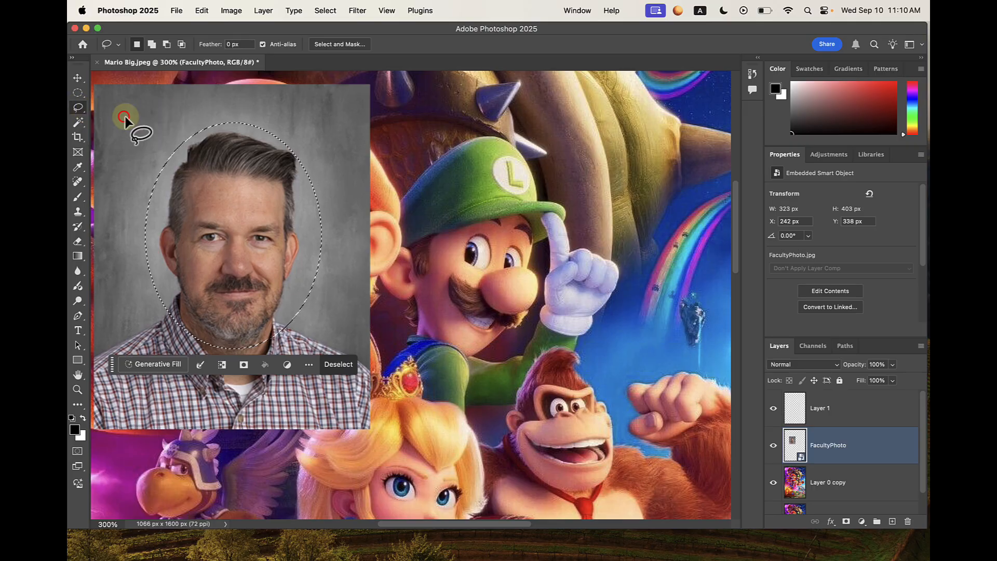
left_click(339, 364)
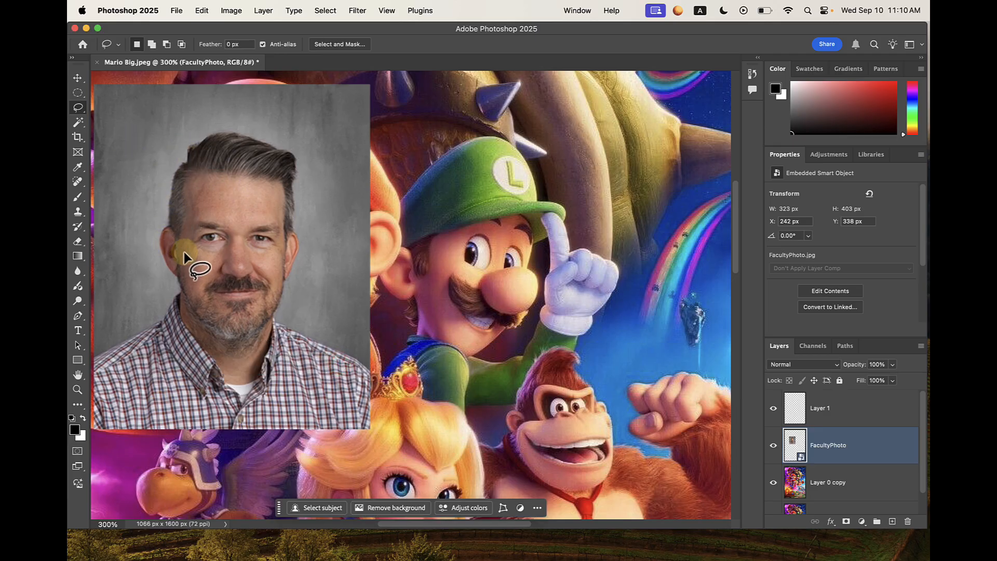
left_click_drag(186, 278, 218, 323)
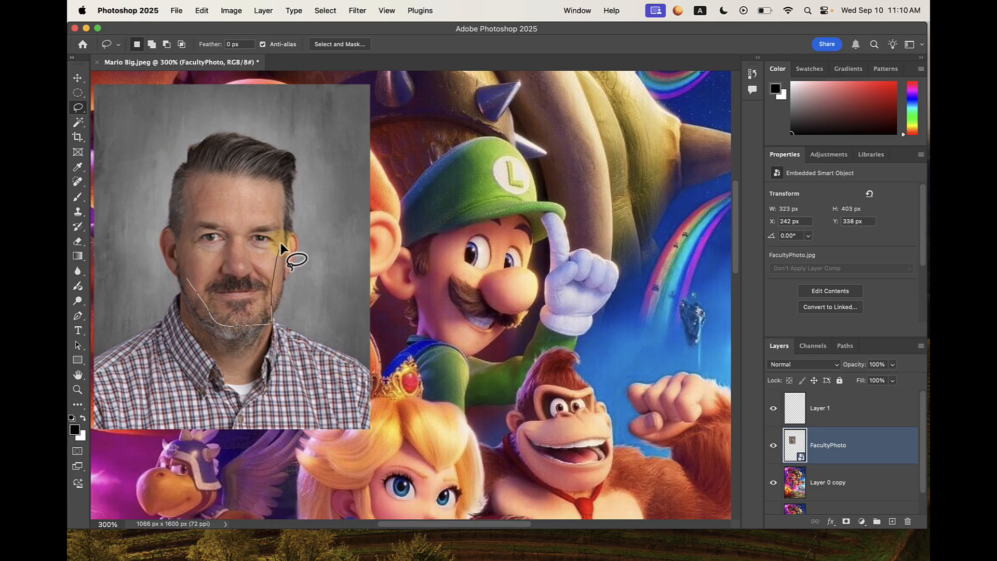
left_click_drag(193, 240, 188, 283)
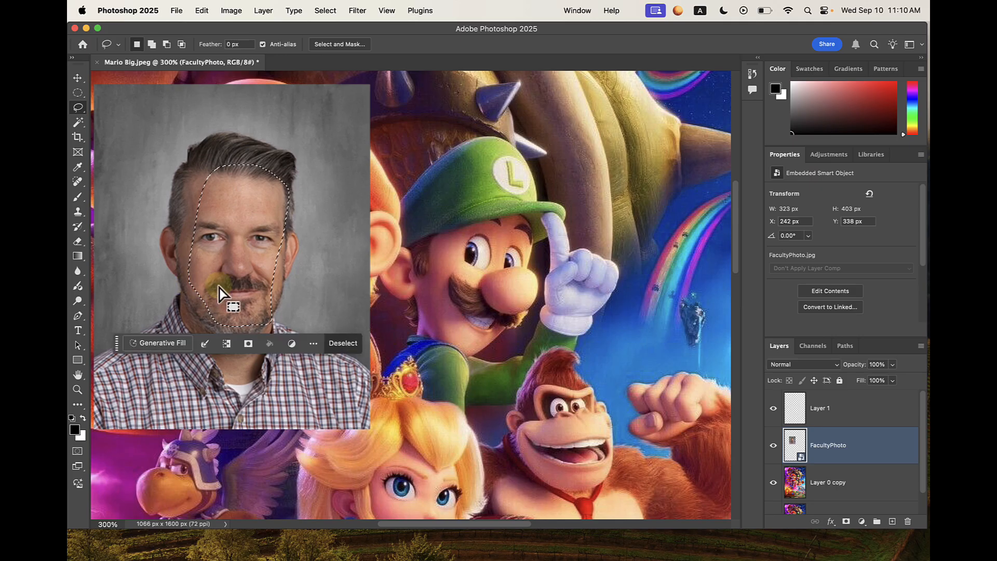
left_click(342, 344)
left_click_drag(200, 315, 199, 310)
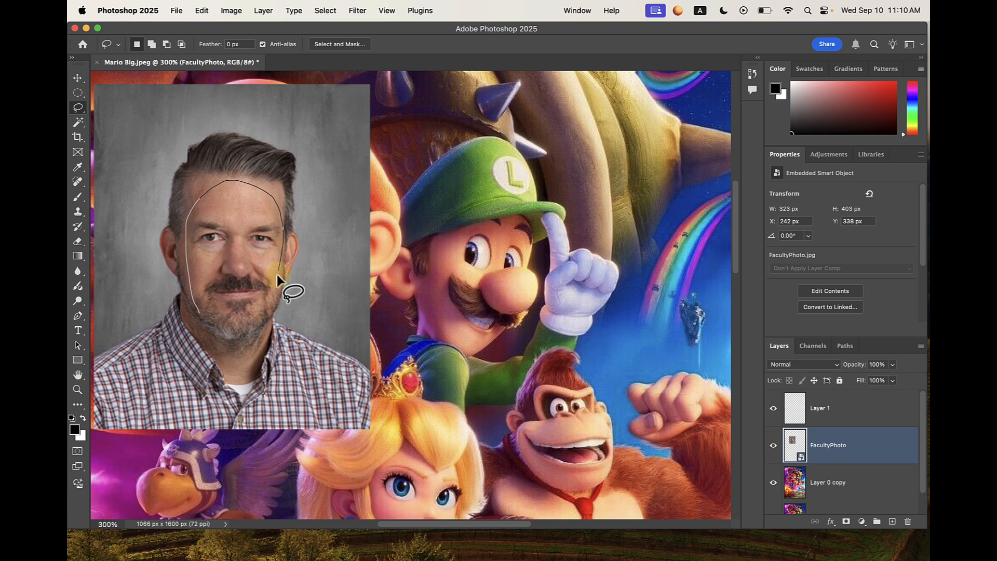
left_click_drag(201, 312, 201, 312)
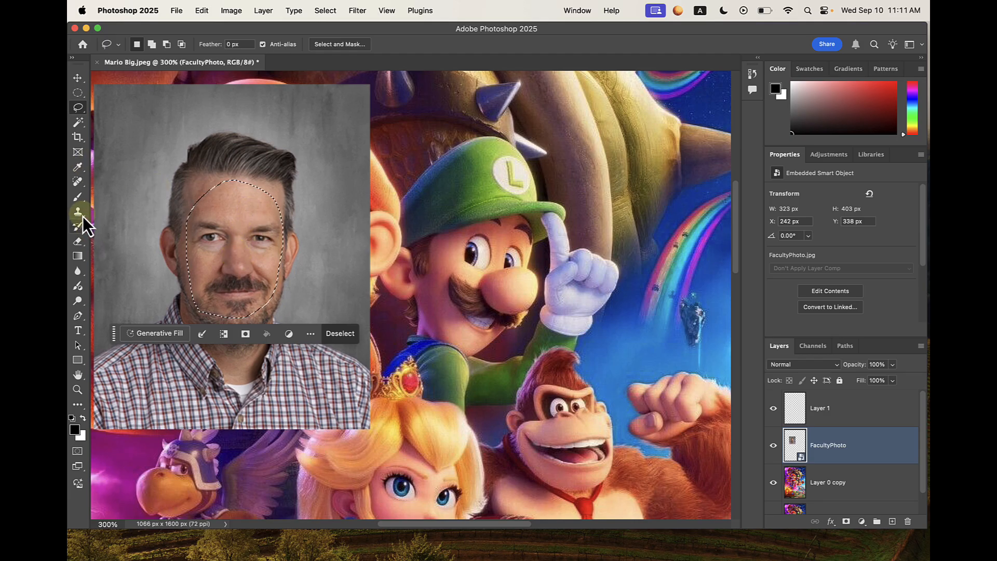
Paint black on Layer 1 with the Brush tool inside the face selection, and deselect to paint freely over the photo.
left_click(79, 200)
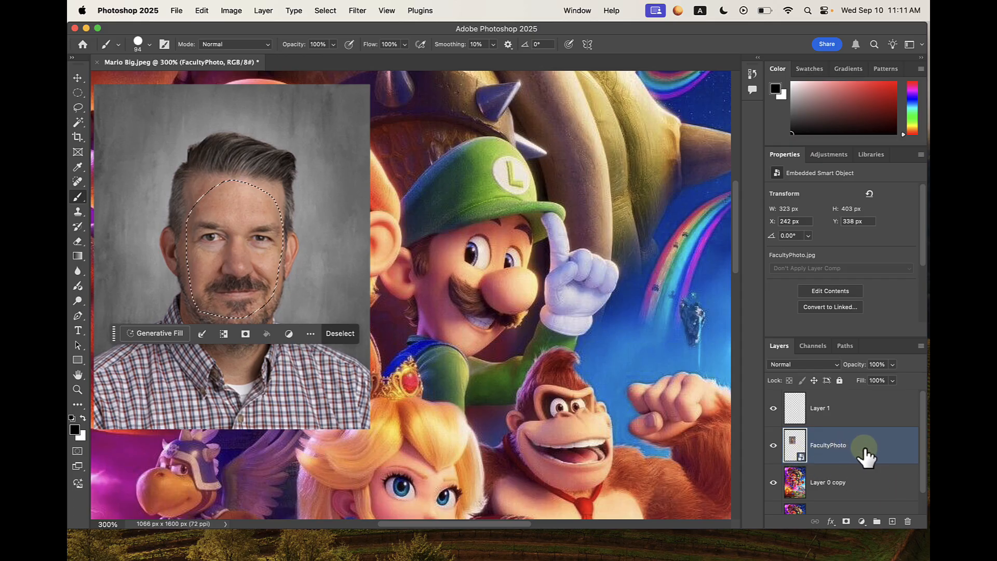
left_click(801, 411)
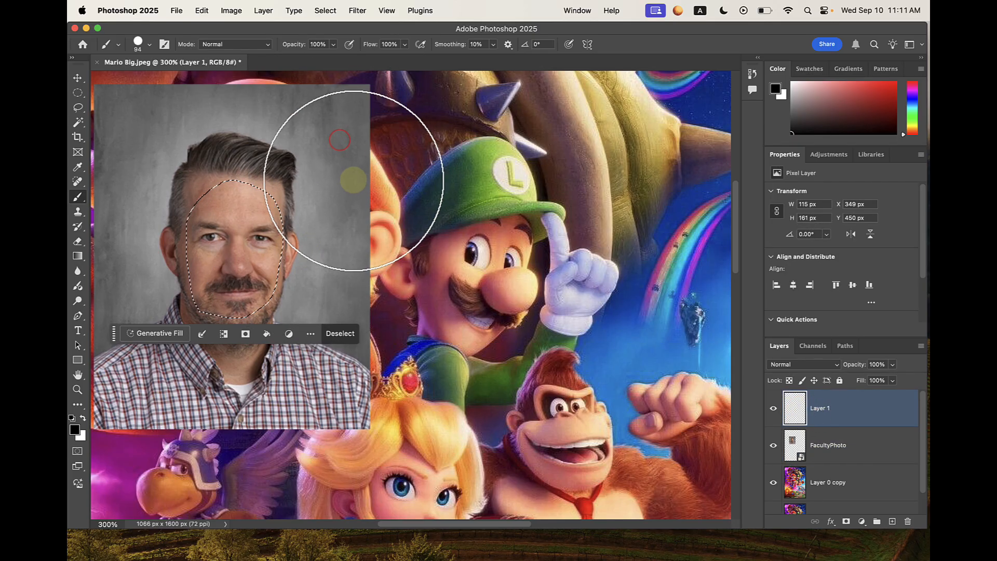
mouse_move(304, 139)
left_mouse_down()
mouse_move(237, 216)
mouse_move(271, 173)
mouse_move(178, 167)
mouse_move(255, 234)
mouse_move(300, 196)
left_mouse_up()
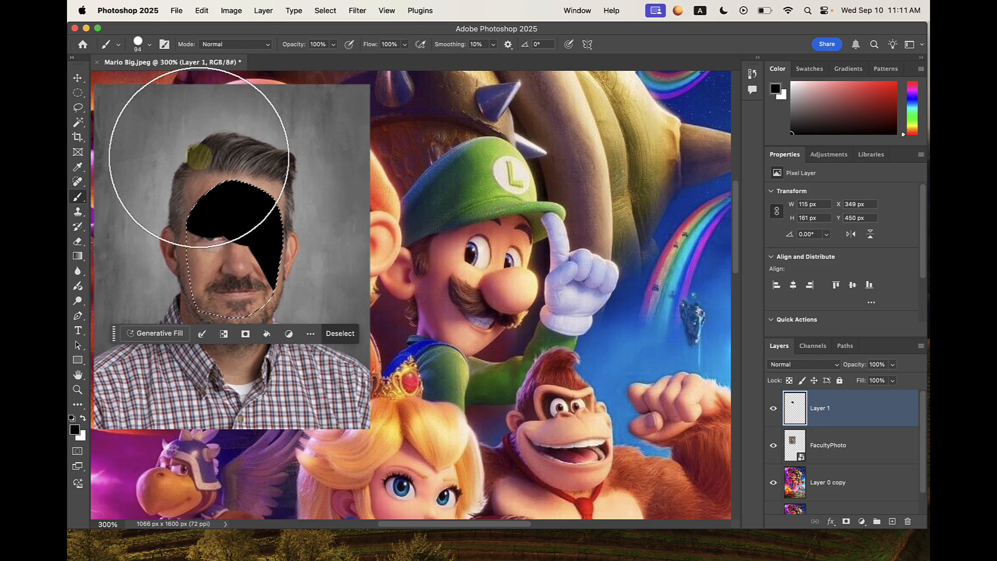
left_click(342, 337)
mouse_move(333, 176)
left_mouse_down()
mouse_move(340, 184)
mouse_move(329, 160)
mouse_move(331, 180)
left_mouse_up()
mouse_move(295, 226)
left_mouse_down()
mouse_move(183, 263)
mouse_move(284, 273)
mouse_move(222, 258)
mouse_move(320, 187)
mouse_move(389, 198)
left_mouse_up()
Undo the brush strokes on Layer 1 and the deselection, back to the unpainted face selection.
key("super+z")
key("super+z")
key("super+z")
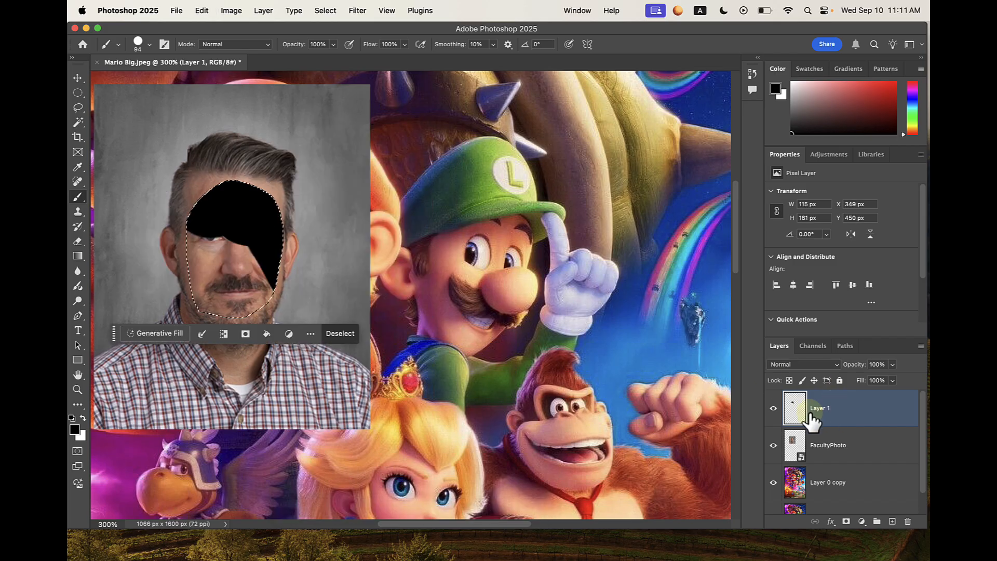
key("super+z")
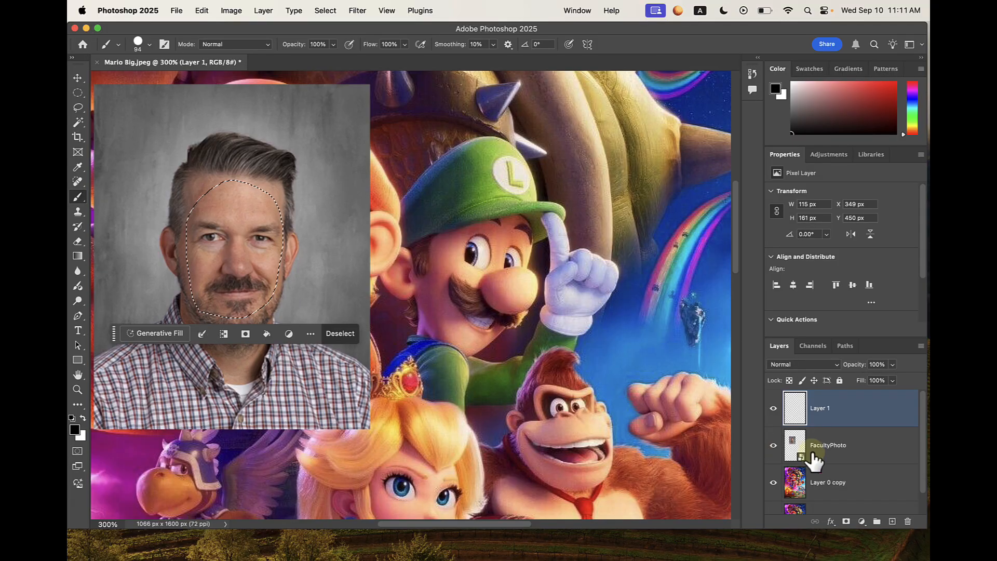
Copy the selected face from the FacultyPhoto layer to a new layer and move it over Luigi's face at X 651 px, Y 471 px.
left_click(838, 445)
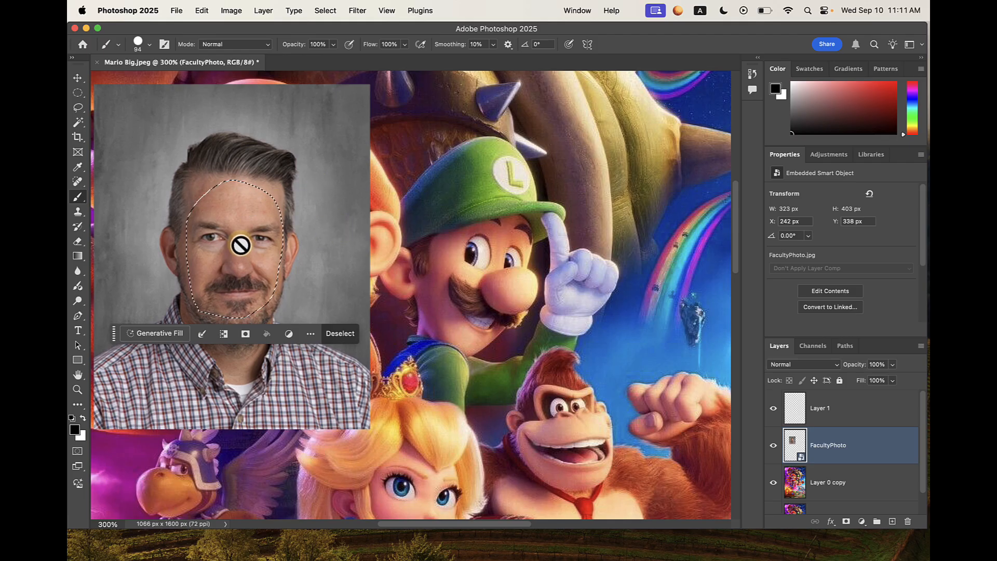
key("super+j")
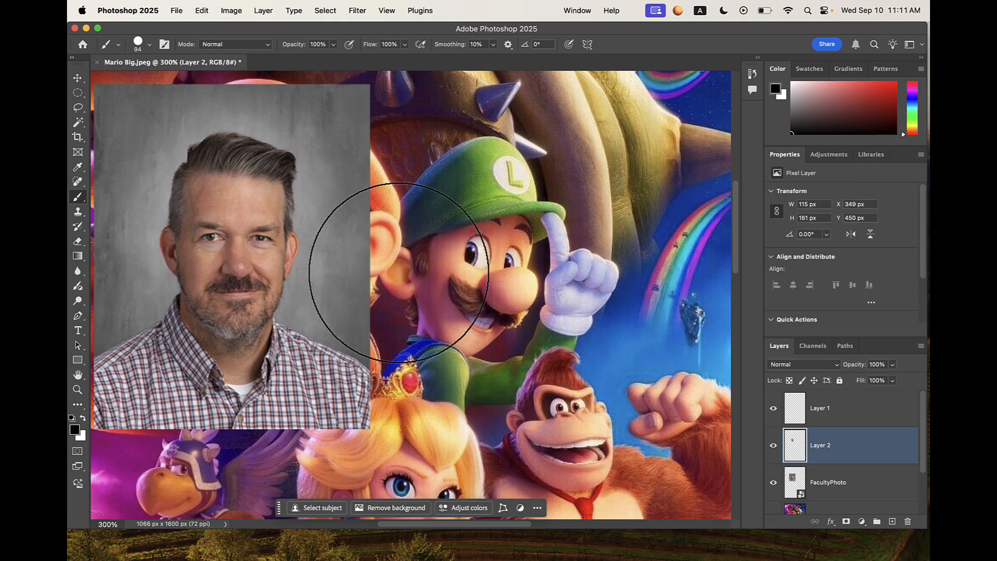
left_click(77, 78)
left_click_drag(237, 230, 496, 248)
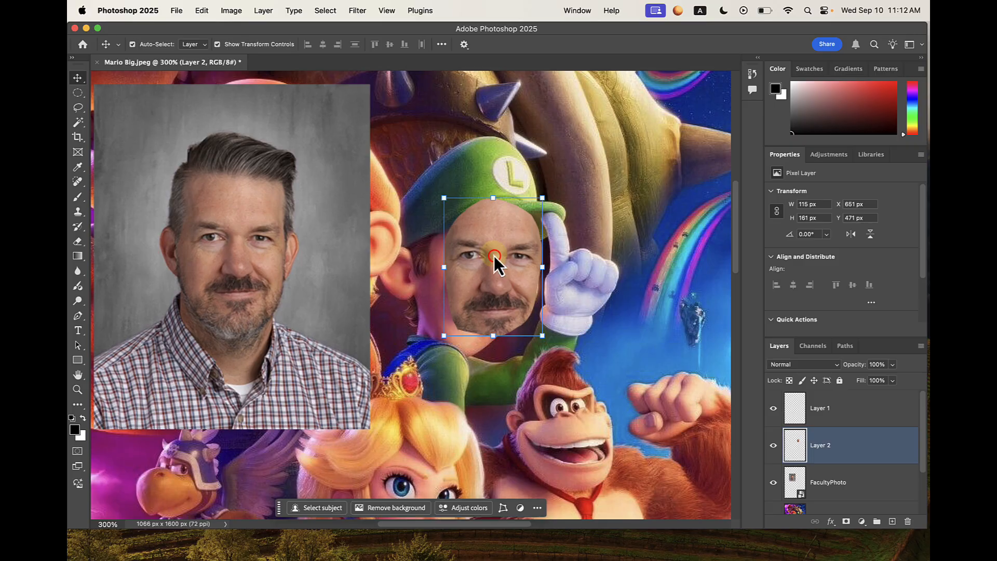
left_click(166, 170, "shift")
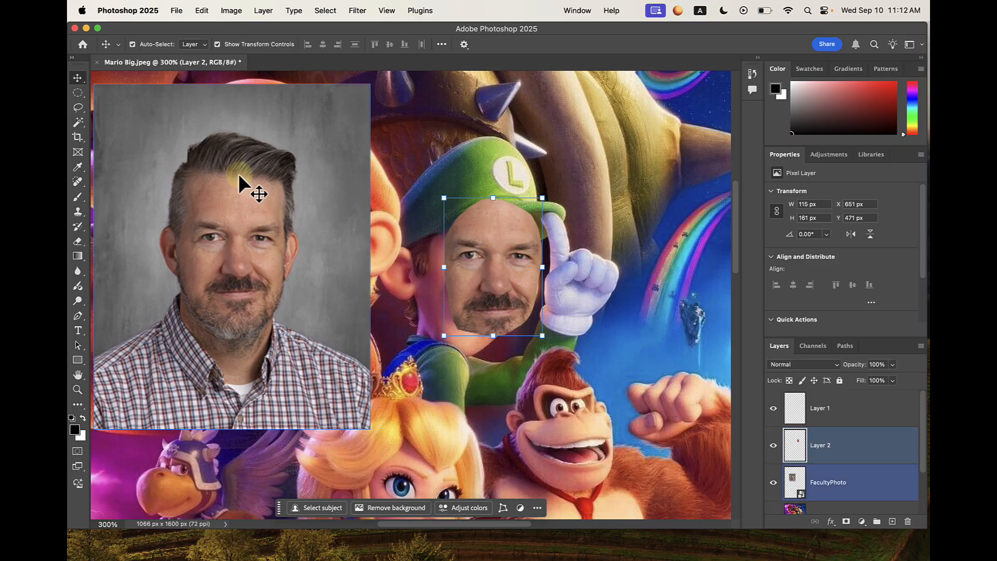
left_click(92, 128, "shift")
left_click(208, 215, "shift")
left_click(297, 222, "shift")
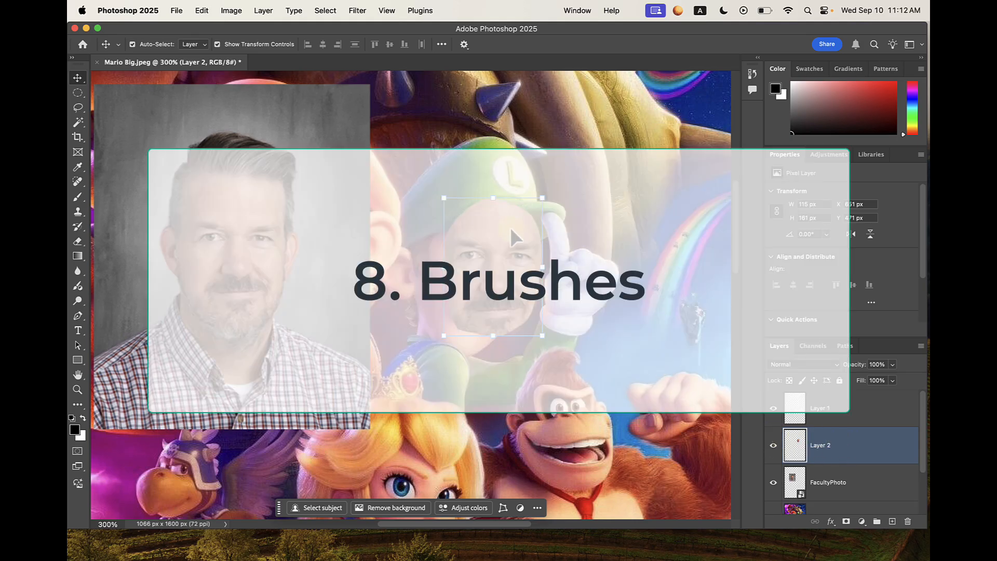
left_click(263, 176, "shift")
left_click(93, 175, "shift")
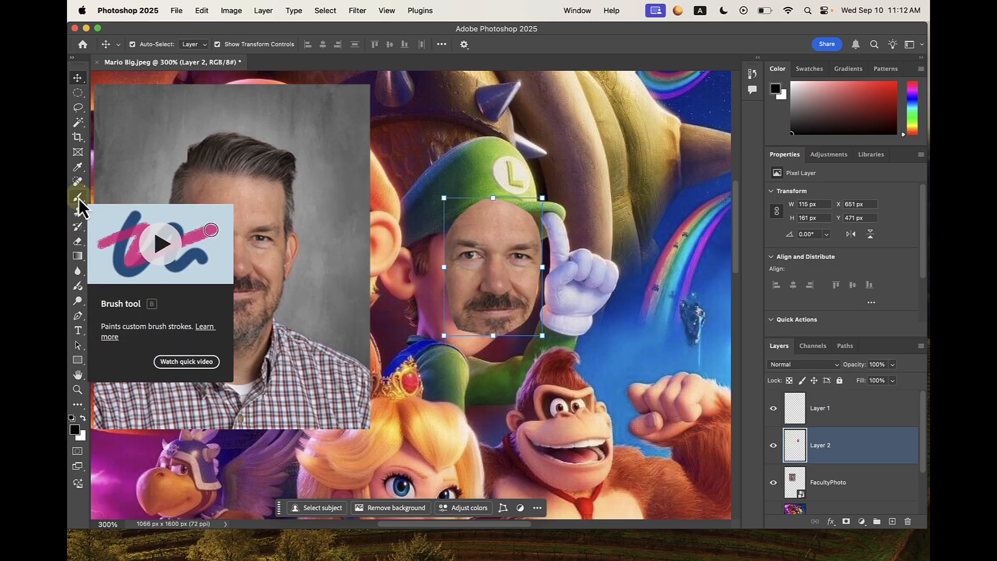
Hide the FacultyPhoto layer and make Layer 2, which holds the copied face, the active layer.
left_click(235, 231)
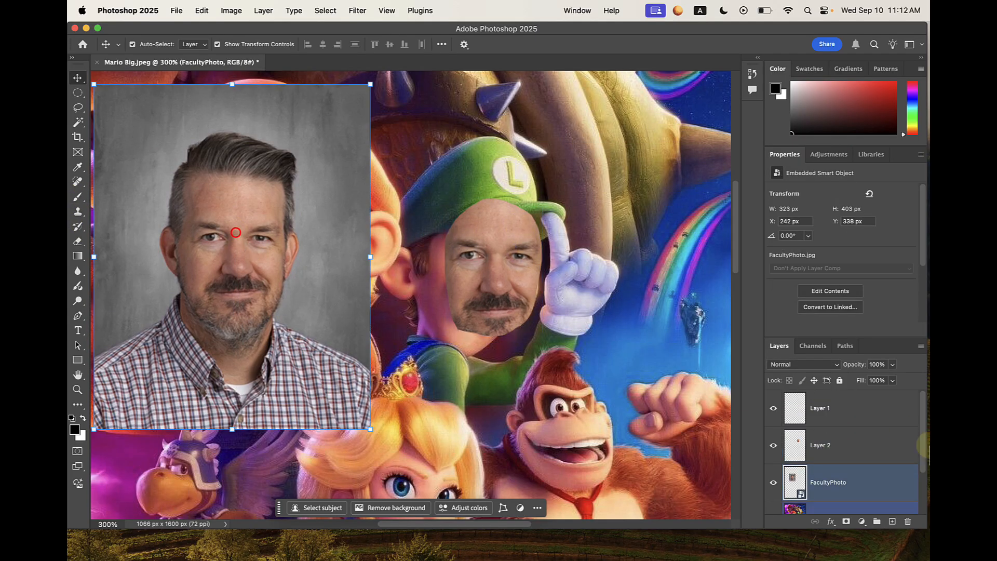
left_click(773, 483)
left_click(860, 447)
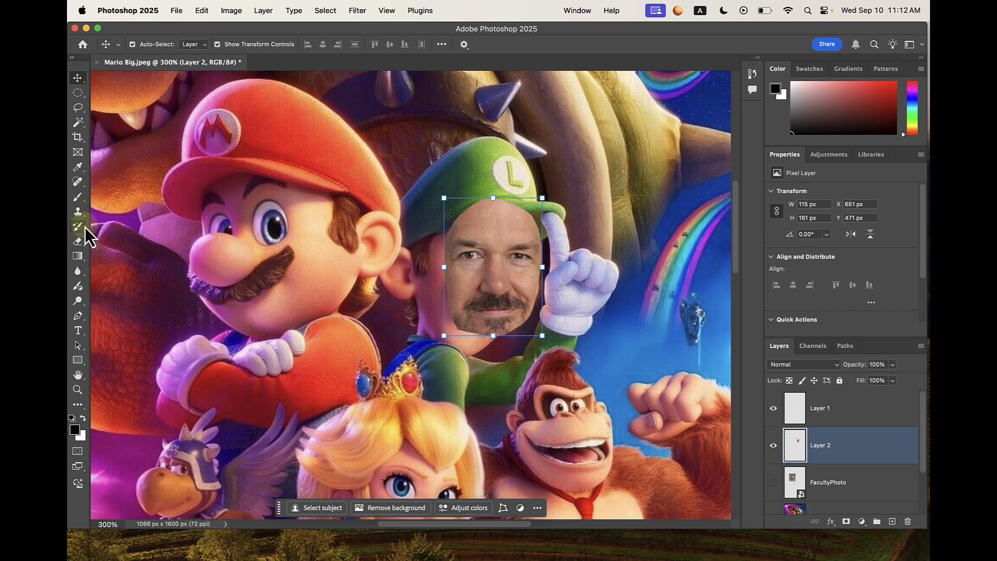
Activate the Eraser tool and set its brush size to 166 px.
left_click(77, 242)
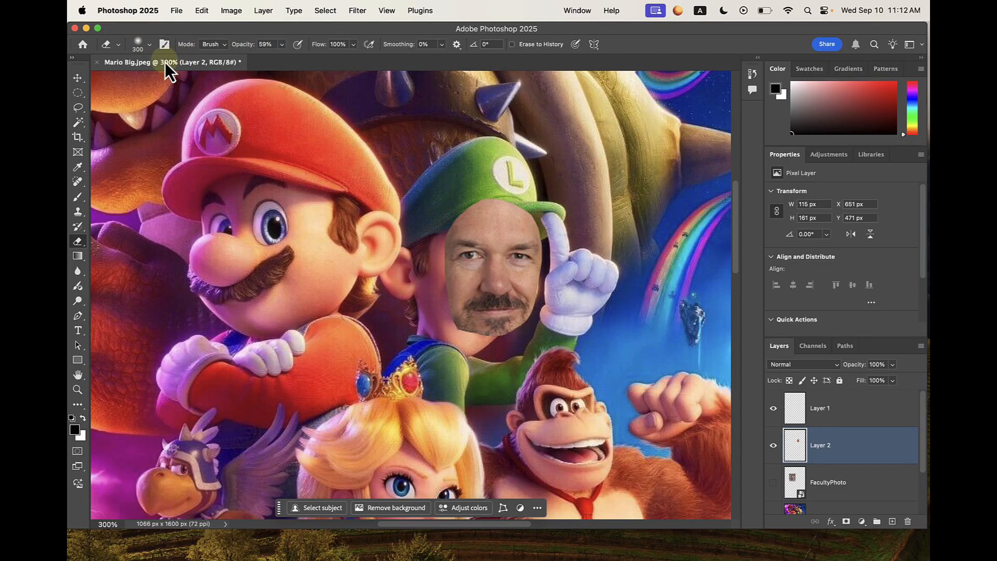
left_click(149, 45)
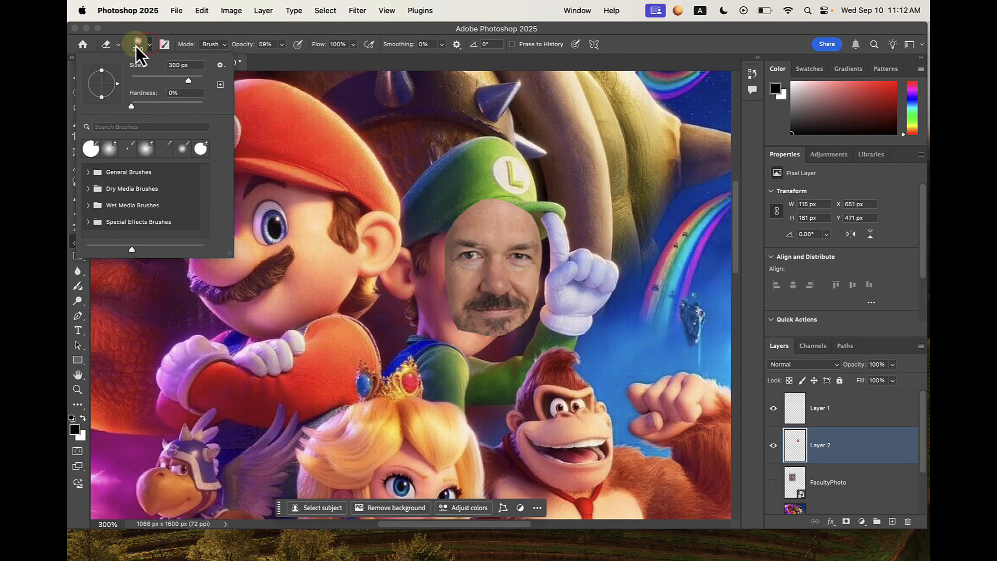
left_click_drag(188, 82, 157, 81)
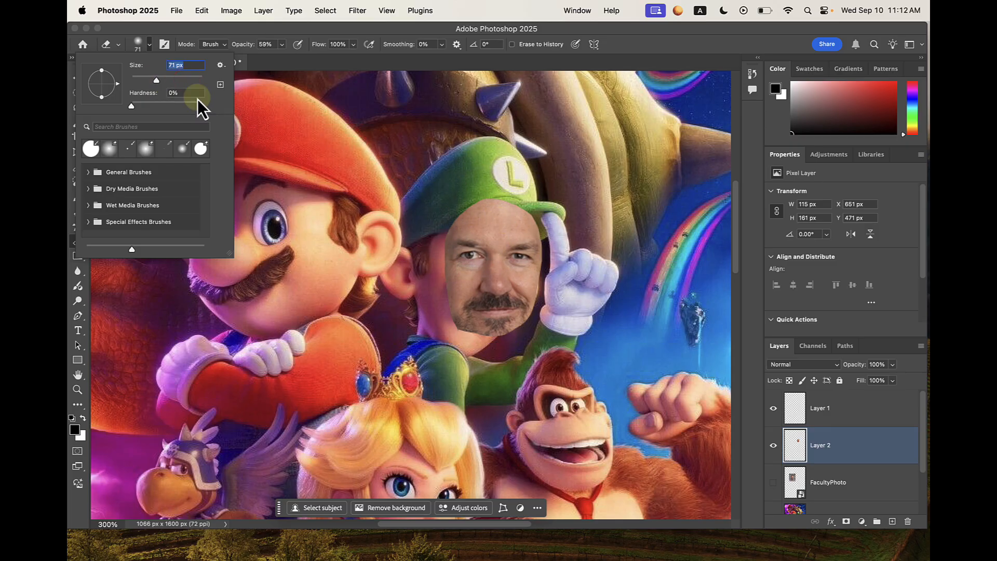
left_click_drag(172, 82, 178, 81)
left_click(428, 166)
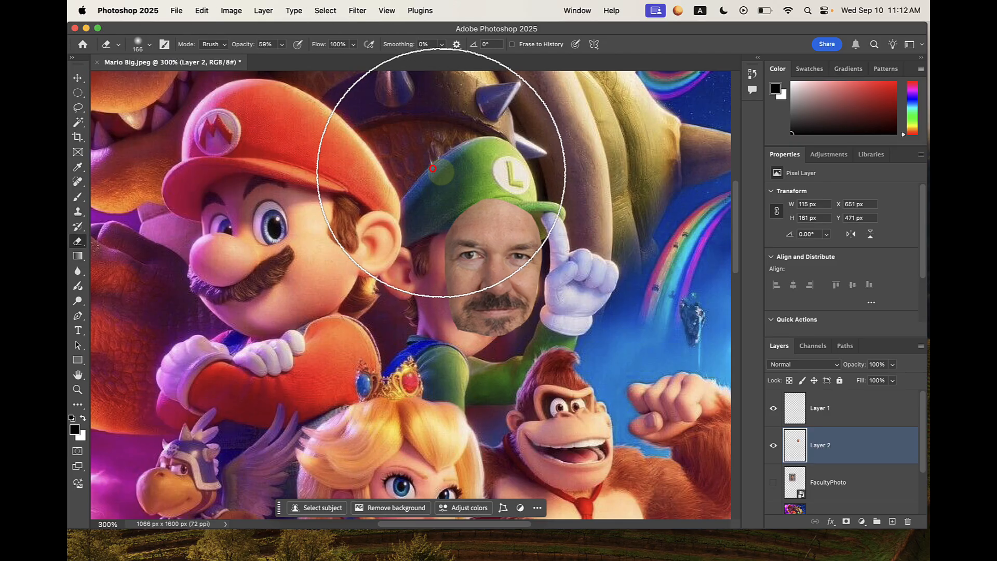
Test an erase stroke over the upper part of the copied face, undo it, and check the eraser's size and hardness settings.
mouse_move(445, 156)
left_mouse_down()
mouse_move(571, 215)
mouse_move(559, 194)
mouse_move(464, 183)
mouse_move(448, 225)
mouse_move(432, 222)
mouse_move(547, 230)
mouse_move(556, 215)
mouse_move(548, 194)
mouse_move(389, 158)
mouse_move(478, 174)
mouse_move(501, 165)
mouse_move(478, 166)
left_mouse_up()
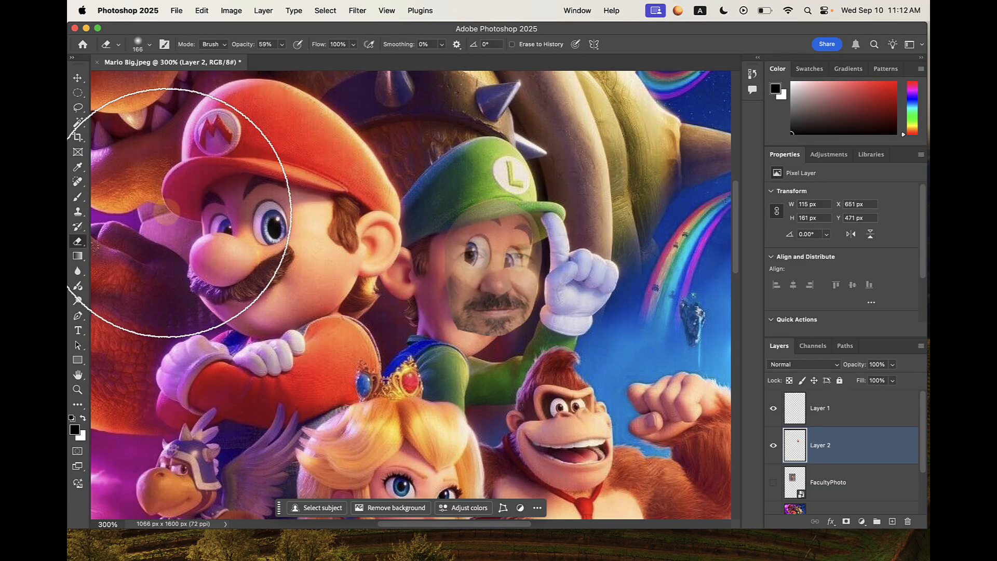
key("super+z")
left_click(150, 45)
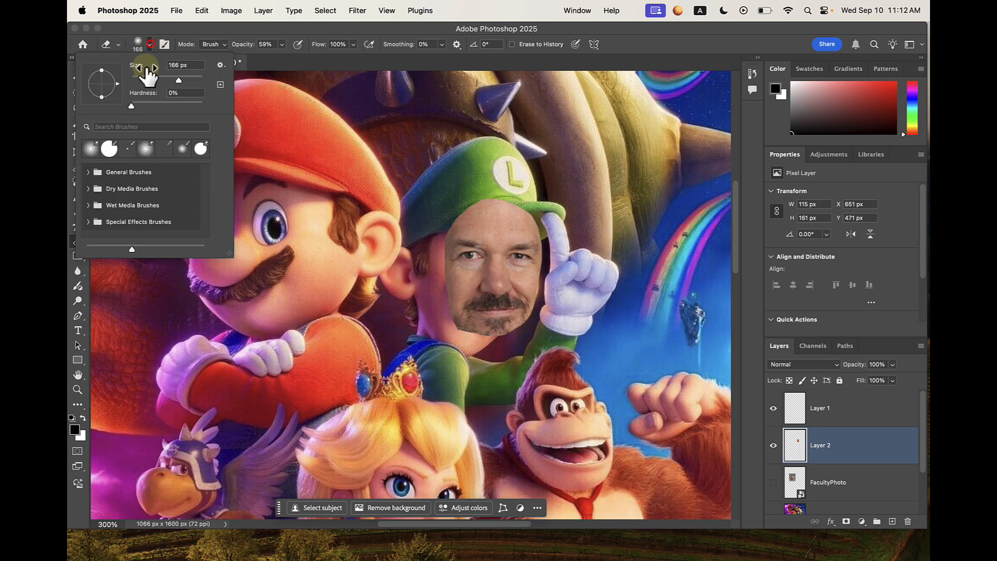
left_click(129, 107)
Set the eraser's opacity to 41% and test an erase stroke over the copied face, undoing the stroke.
left_click(282, 45)
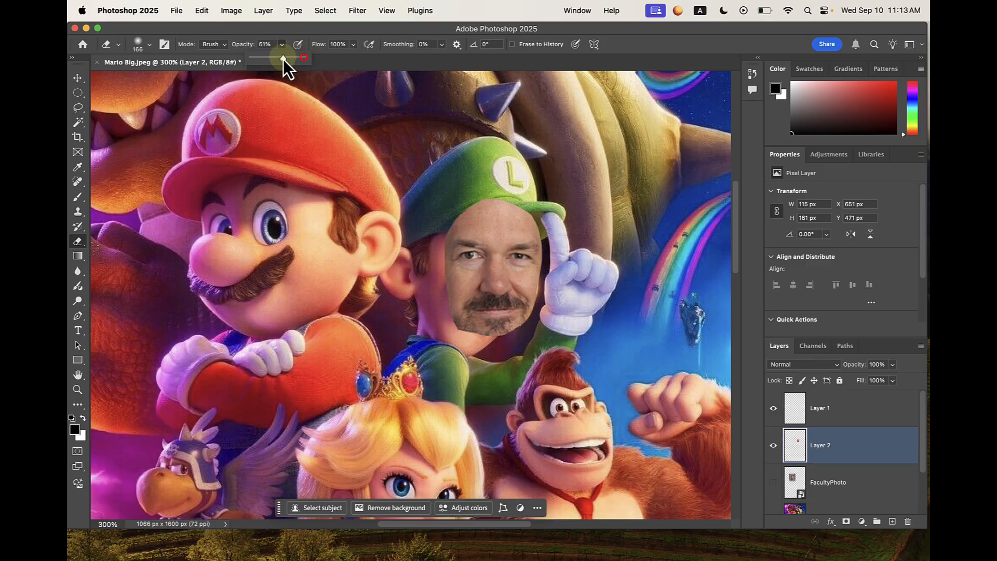
mouse_move(467, 167)
left_mouse_down()
mouse_move(500, 211)
mouse_move(478, 323)
mouse_move(442, 267)
left_mouse_up()
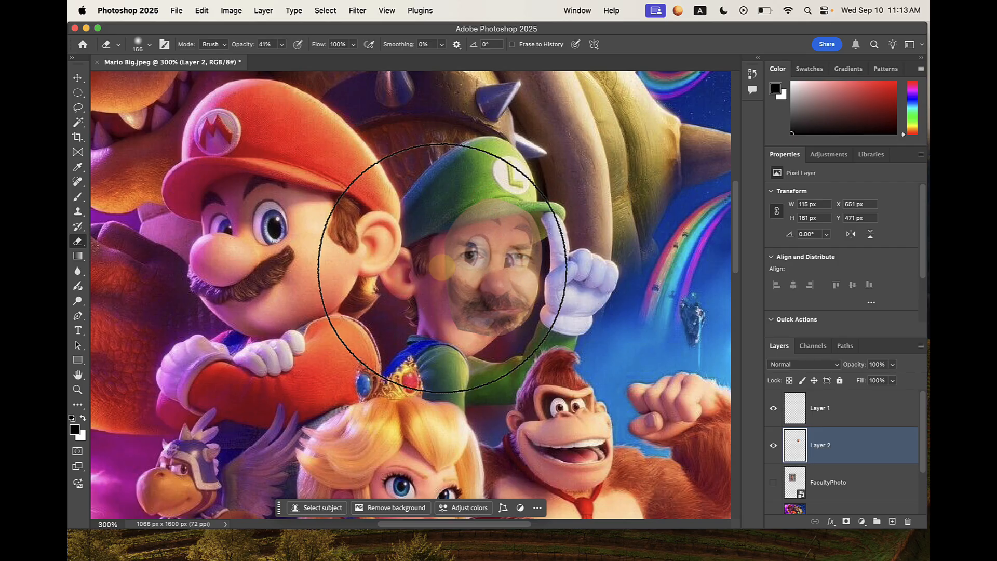
key("super+z")
Set the eraser's opacity to 100% and test an erase stroke across the copied face, undoing the stroke.
left_click(282, 47)
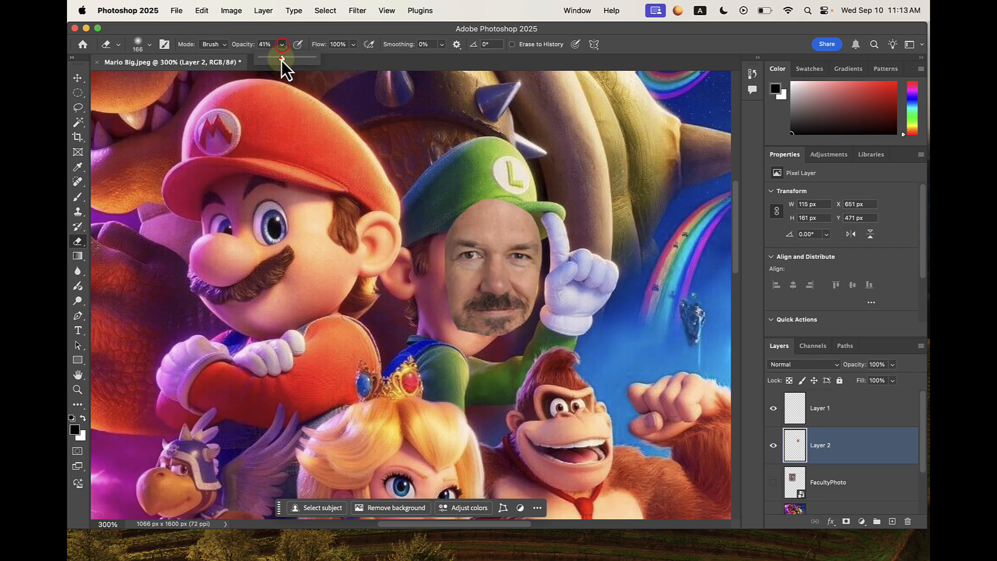
mouse_move(400, 211)
left_mouse_down()
mouse_move(499, 329)
mouse_move(476, 321)
mouse_move(489, 229)
left_mouse_up()
key("super+z")
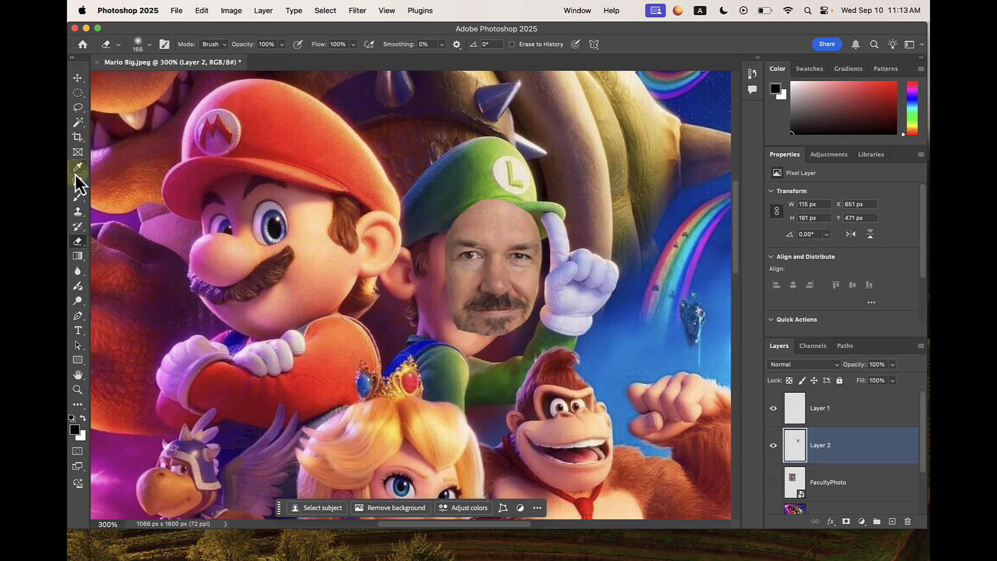
Test a black Brush stroke over Luigi's cap, lower the brush opacity to 23%, test another stroke, and undo the strokes.
left_click(79, 198)
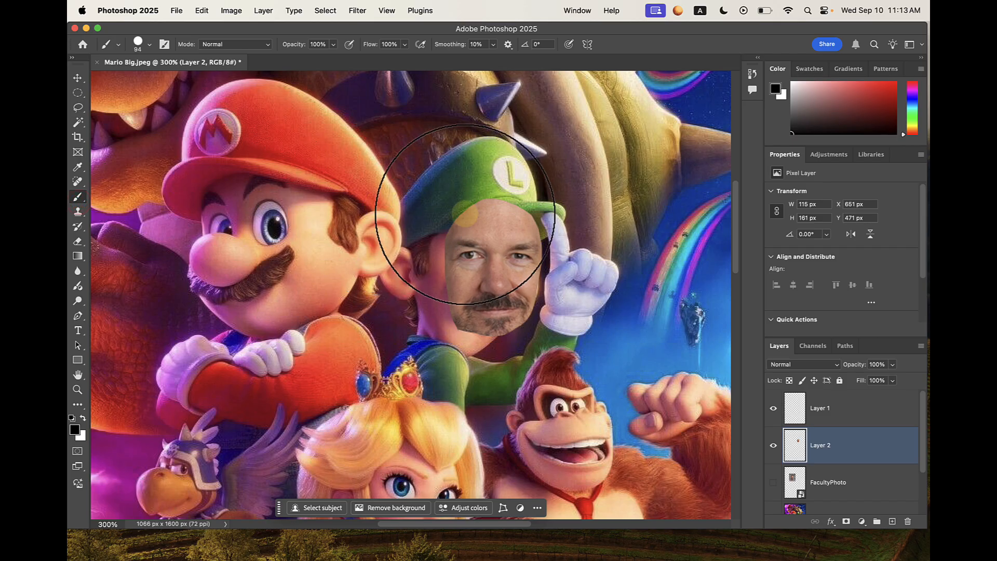
left_click_drag(453, 195, 467, 203)
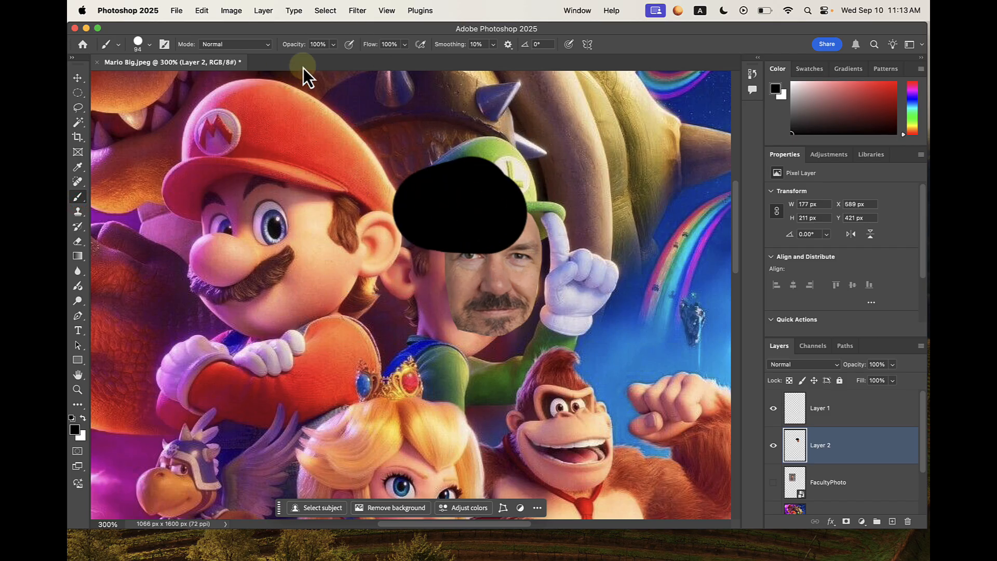
left_click_drag(335, 47, 310, 63)
left_click_drag(597, 175, 507, 232)
key("super+z")
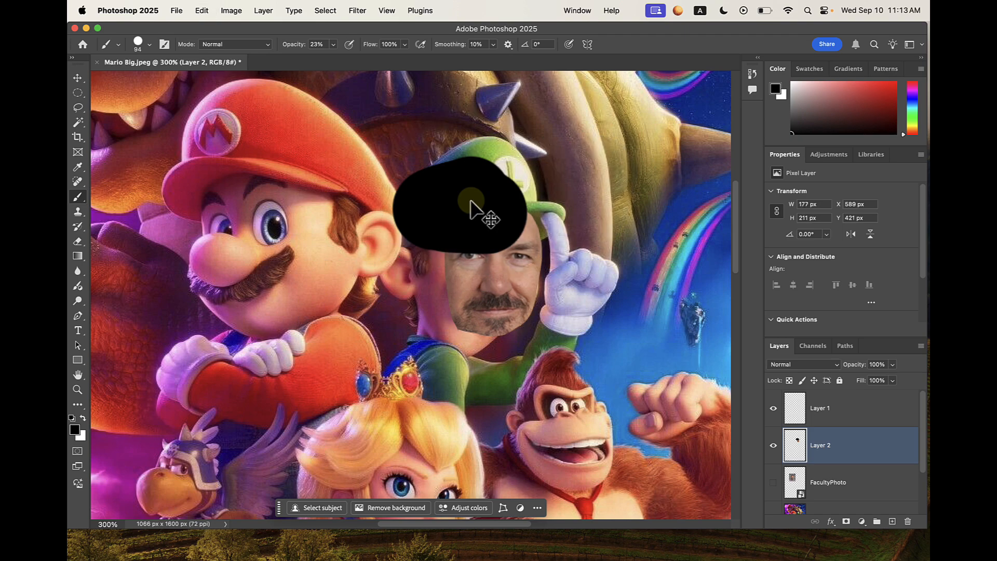
key("super+z")
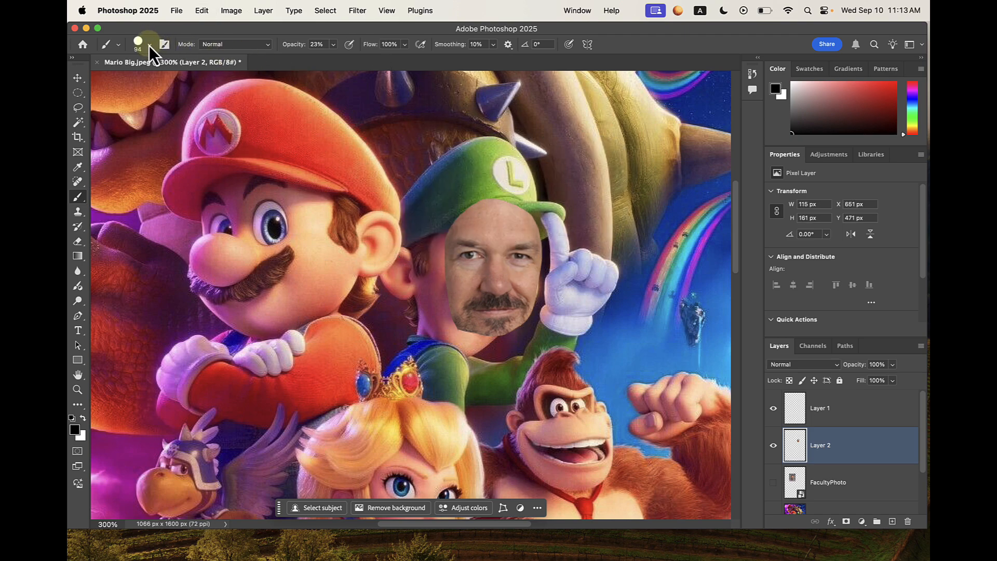
Check the brush size and hardness settings and test a 23% opacity stroke over Luigi's cap, undoing it.
left_click(141, 45)
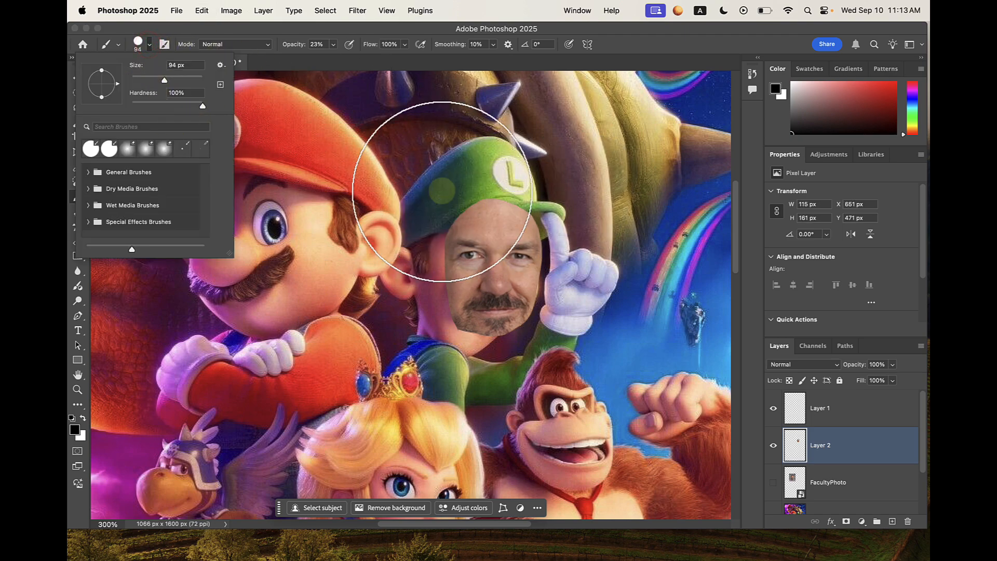
mouse_move(467, 183)
left_mouse_down()
mouse_move(442, 180)
mouse_move(465, 190)
left_mouse_up()
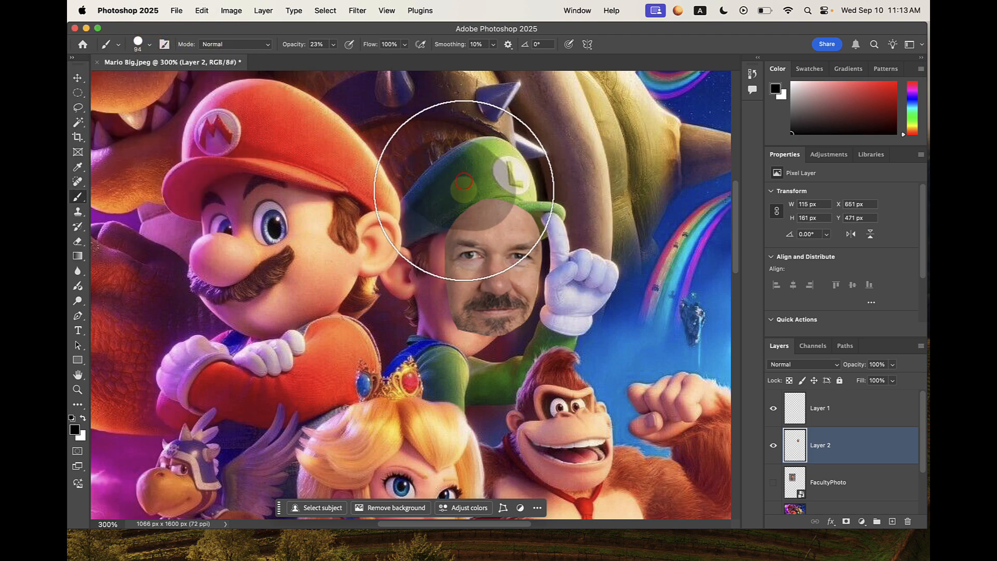
key("super+z")
Set the brush opacity to 100% and compare a hard-edged stroke on Luigi's cap with a soft-edged one nearby, undoing both.
left_click(333, 46)
left_click_drag(335, 58, 378, 59)
left_click_drag(482, 196, 462, 186)
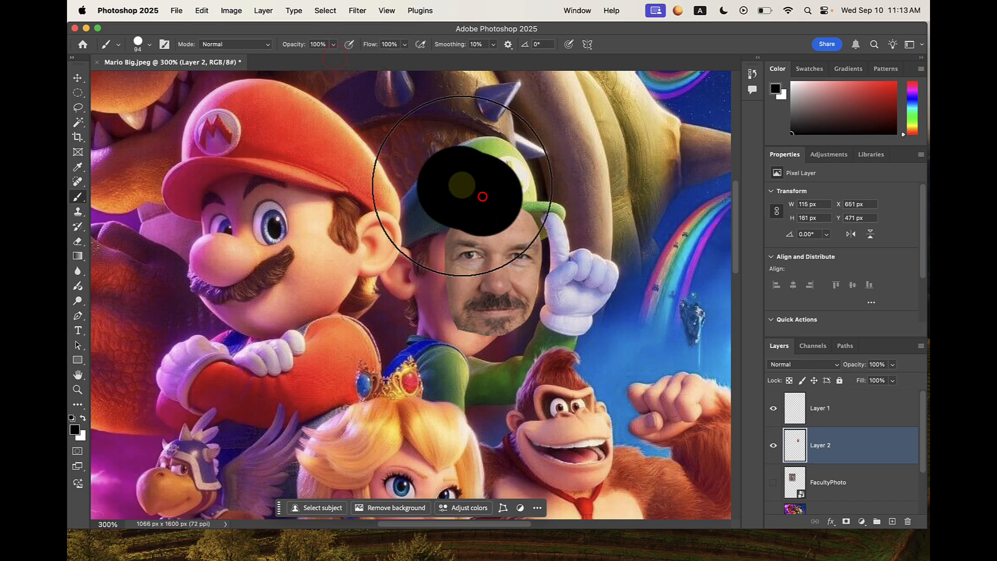
left_click(150, 46)
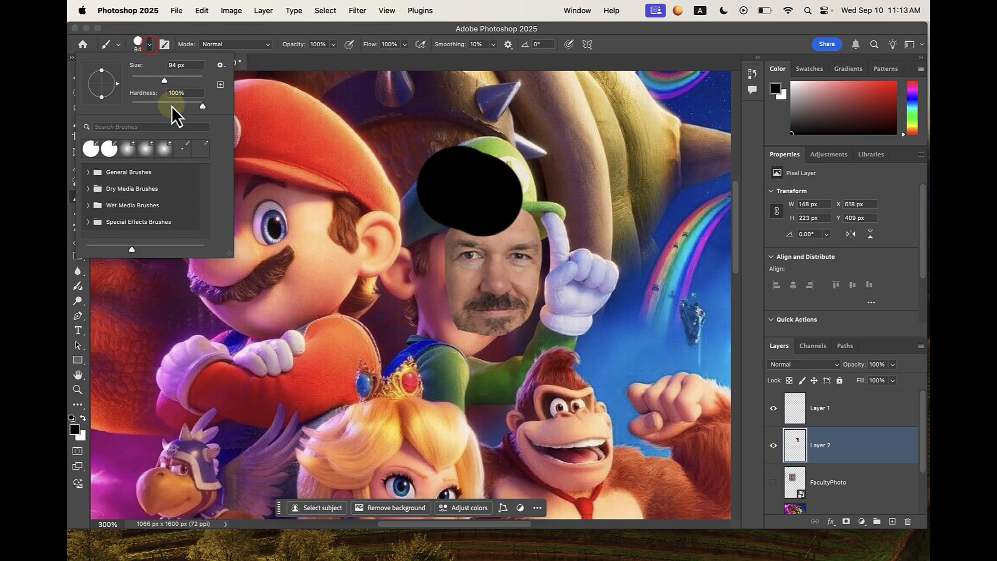
mouse_move(558, 227)
left_mouse_down()
mouse_move(597, 216)
mouse_move(608, 234)
left_mouse_up()
key("super+z")
key("super+z")
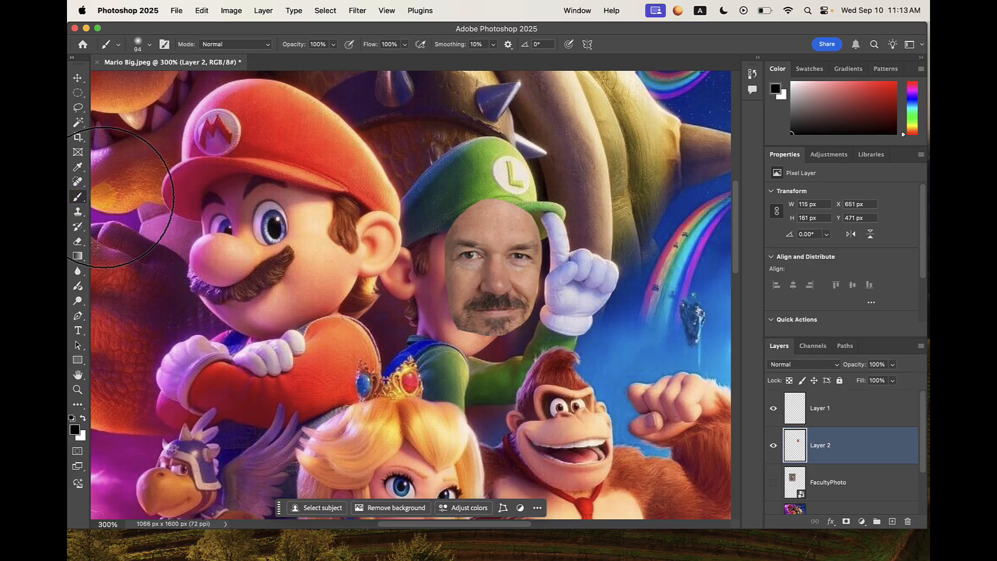
Activate the Eraser tool and reduce its brush size to 50 px over Luigi's cap.
left_click(80, 244)
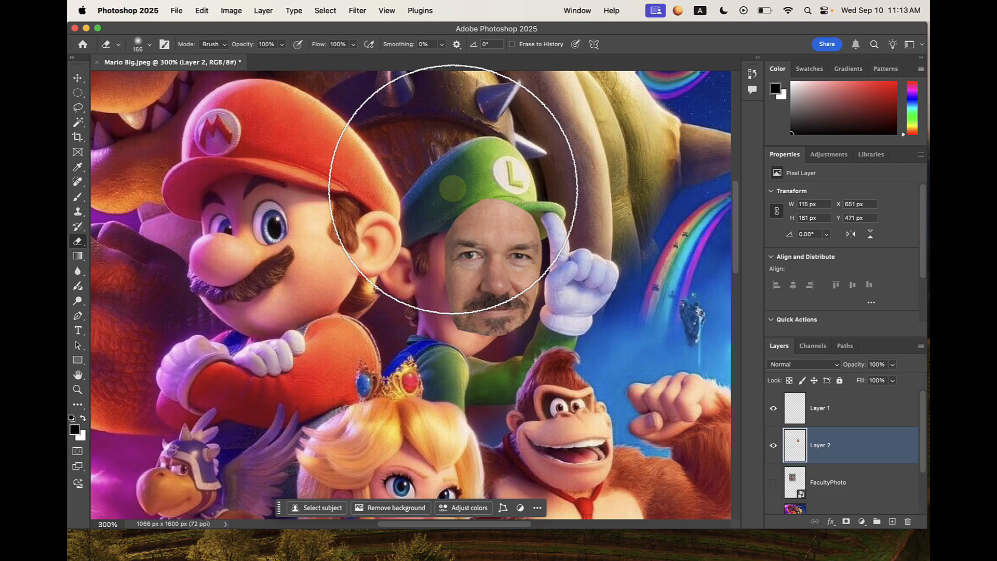
key("bracketleft")
key("bracketleft")
key("bracketleft")
key("bracketleft")
key("bracketleft")
key("bracketleft")
key("bracketleft")
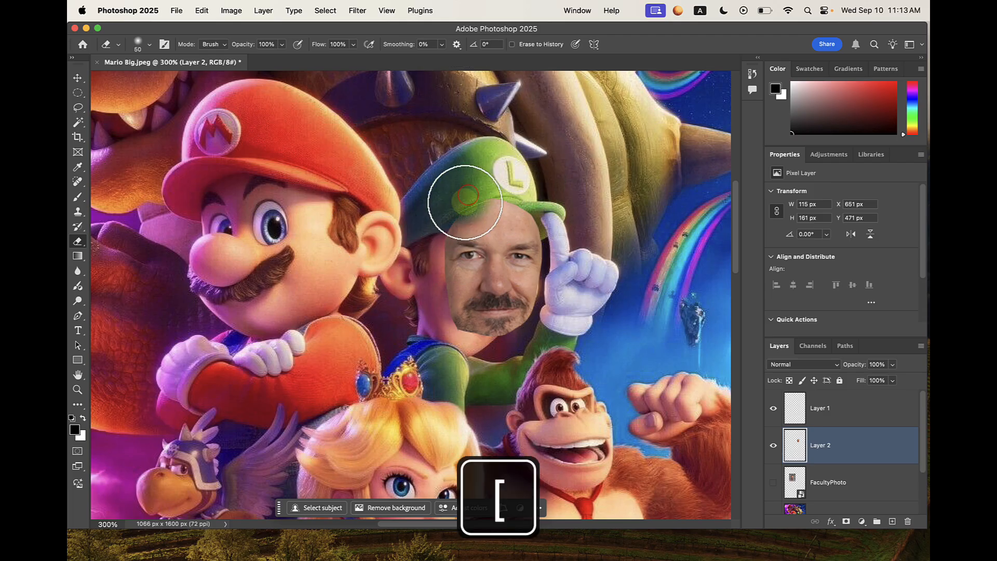
Enlarge the eraser's brush size to 125 px.
key("bracketright")
key("bracketright")
key("bracketright")
key("bracketright")
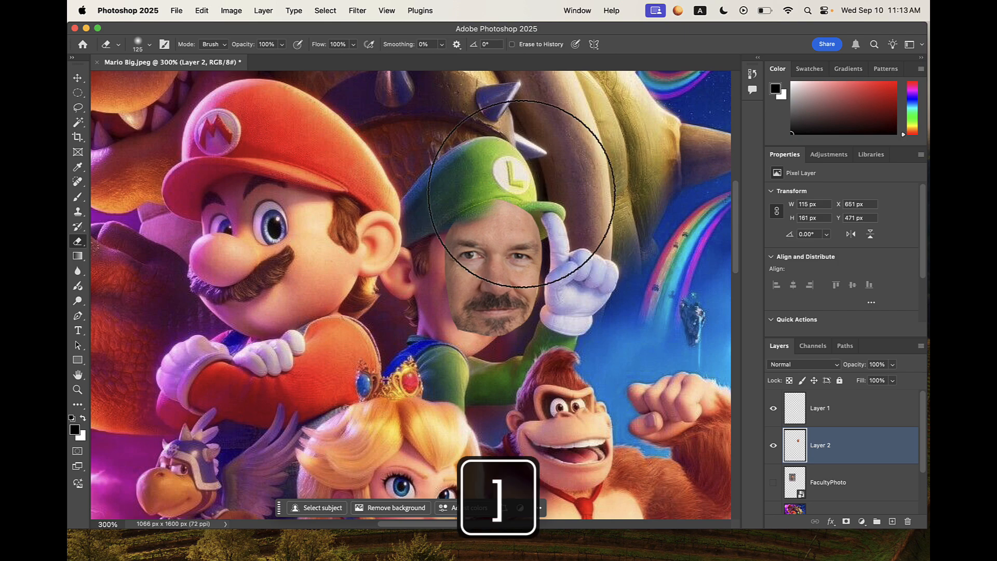
Reduce the eraser's brush size to 60 px and undo the test erasing on the copied face's forehead.
key("bracketleft")
key("bracketleft")
key("bracketleft")
key("bracketleft")
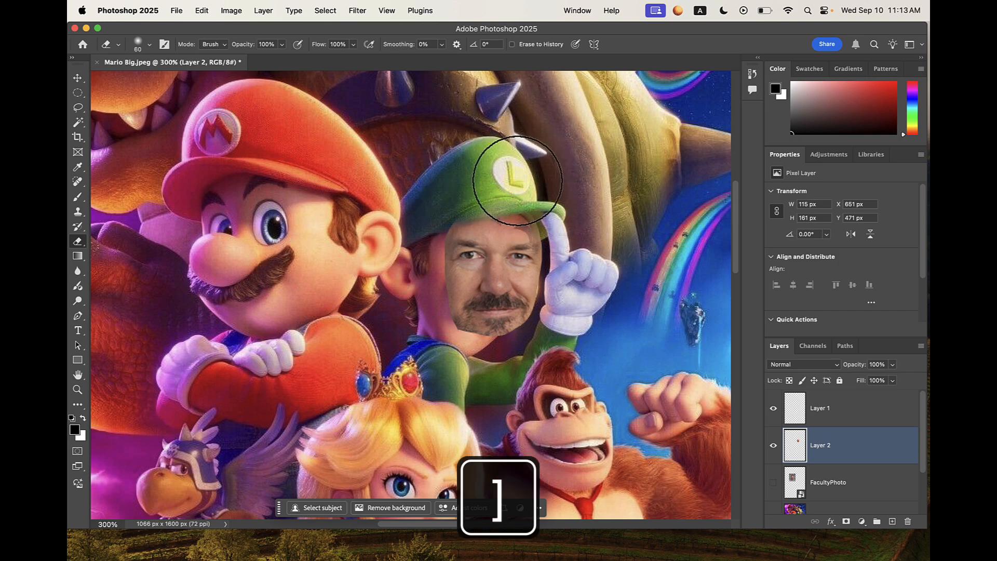
key("super+z")
key("super+z")
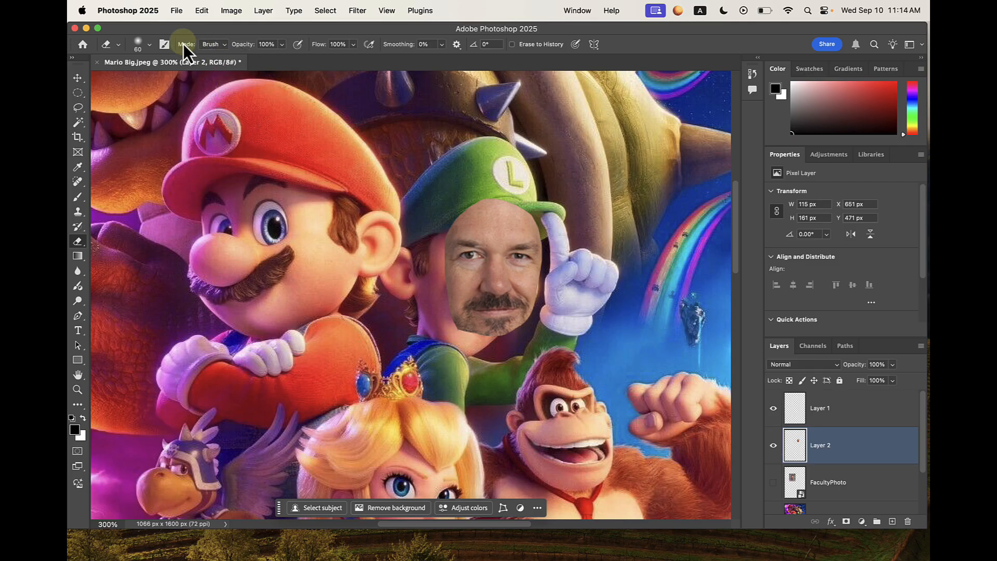
Set the eraser's hardness to 100% and erase the top of the copied face along Luigi's cap brim.
left_click(149, 45)
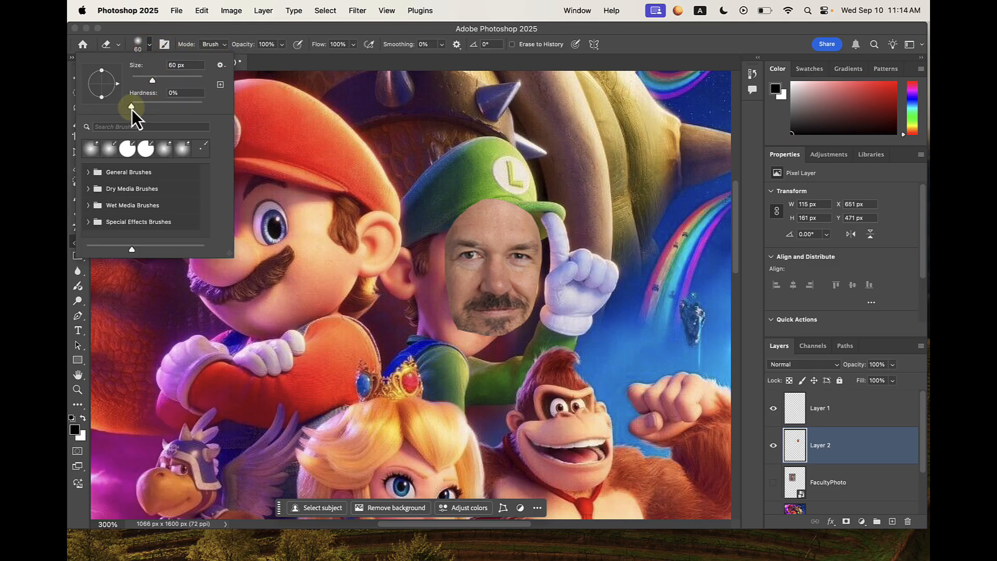
left_click_drag(131, 107, 216, 105)
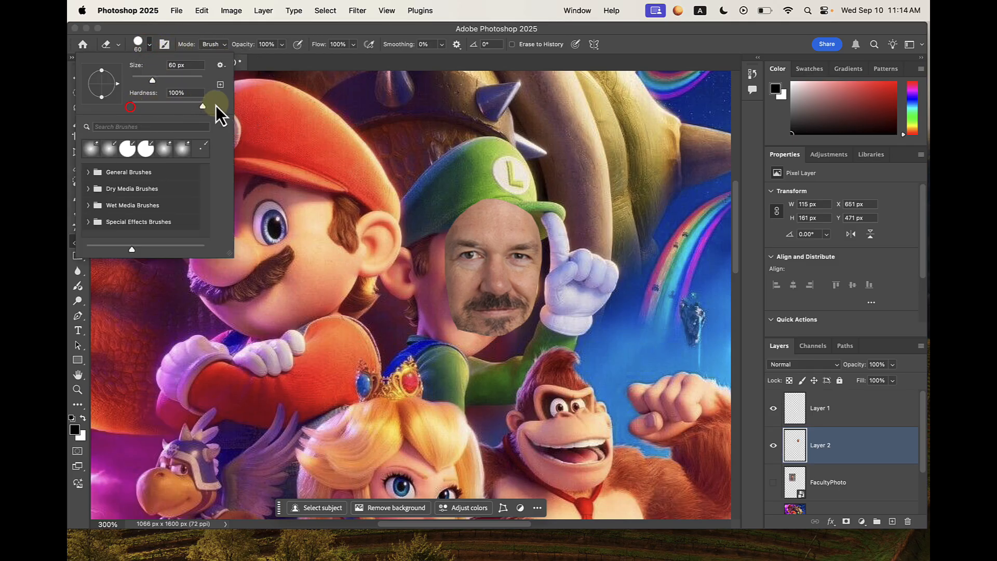
left_click(150, 48)
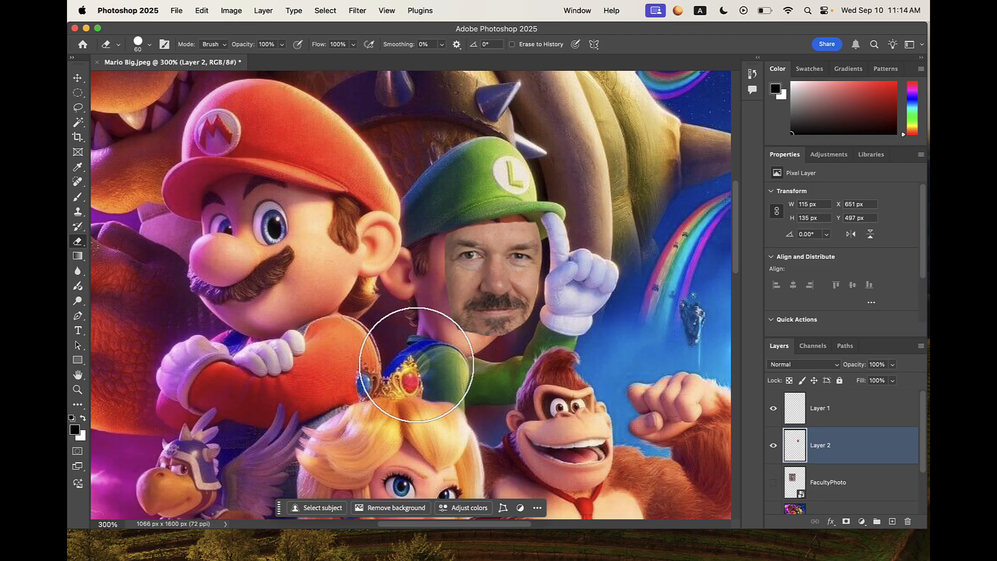
Move the copied face slightly left under Luigi's cap, to X 645 px, and select the poster layer.
key("v")
left_click_drag(502, 284, 499, 288)
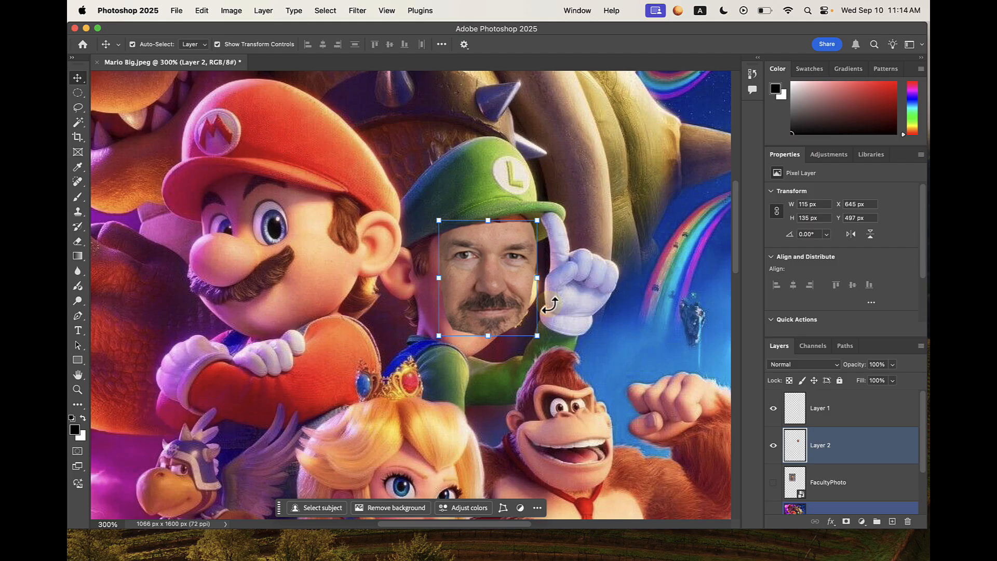
left_click(586, 224)
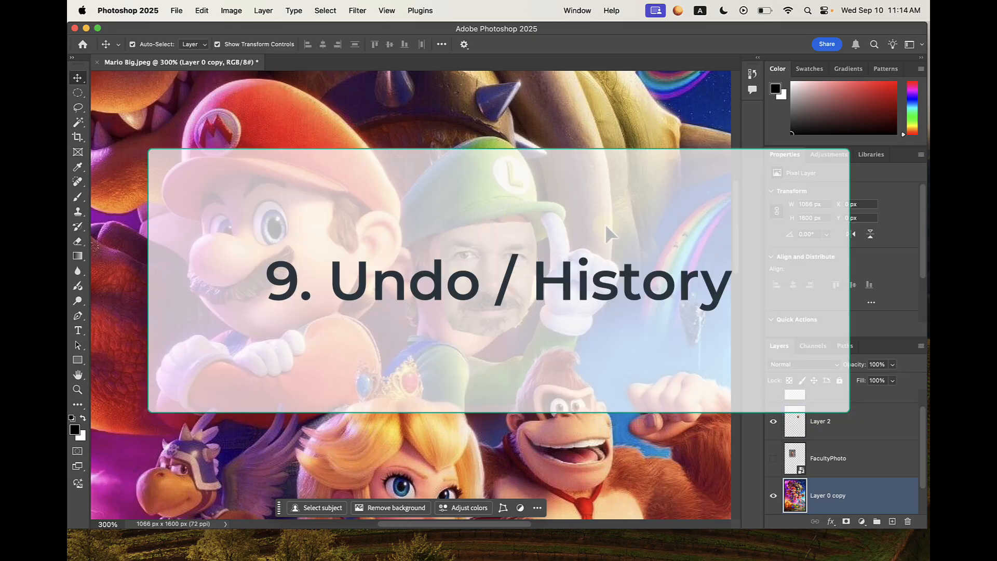
Undo the latest face edits and the FacultyPhoto layer's hiding, and hide the FacultyPhoto layer again.
key("super+z")
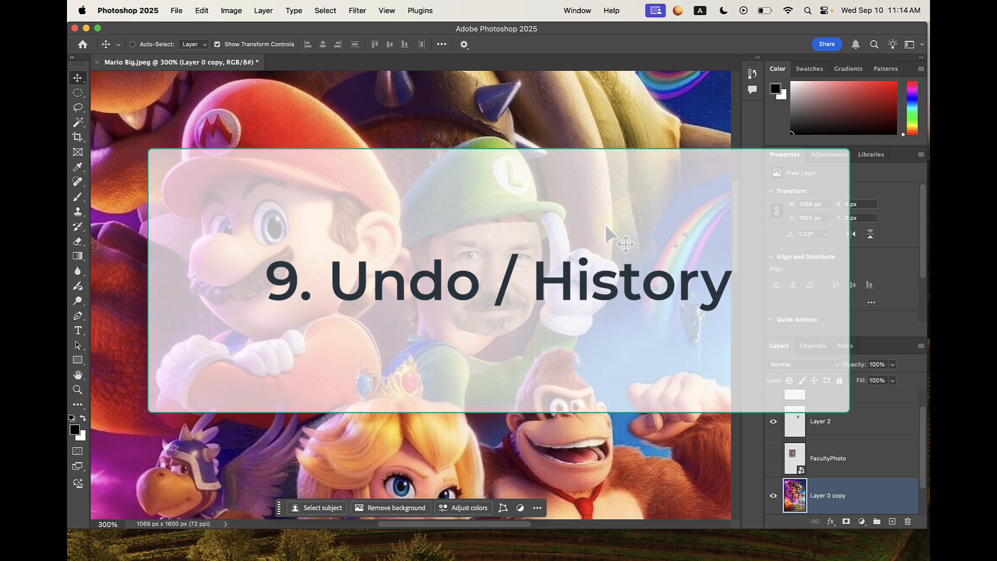
key("super+z")
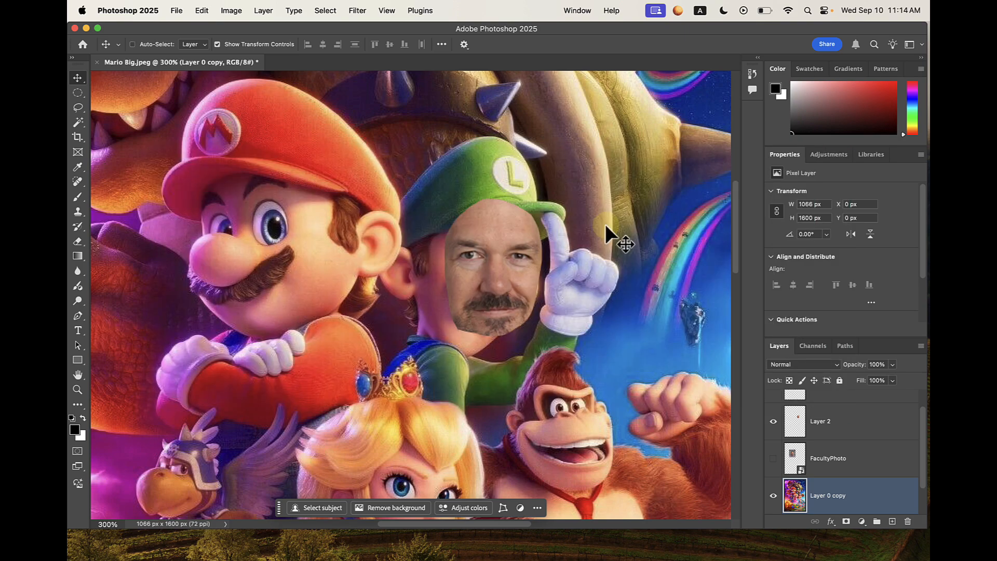
key("super+z")
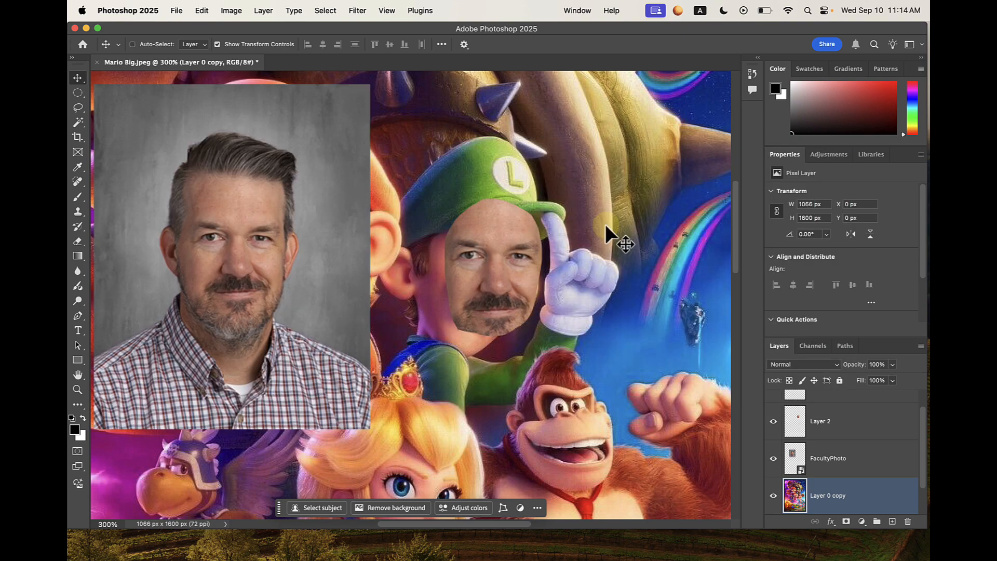
left_click(794, 457)
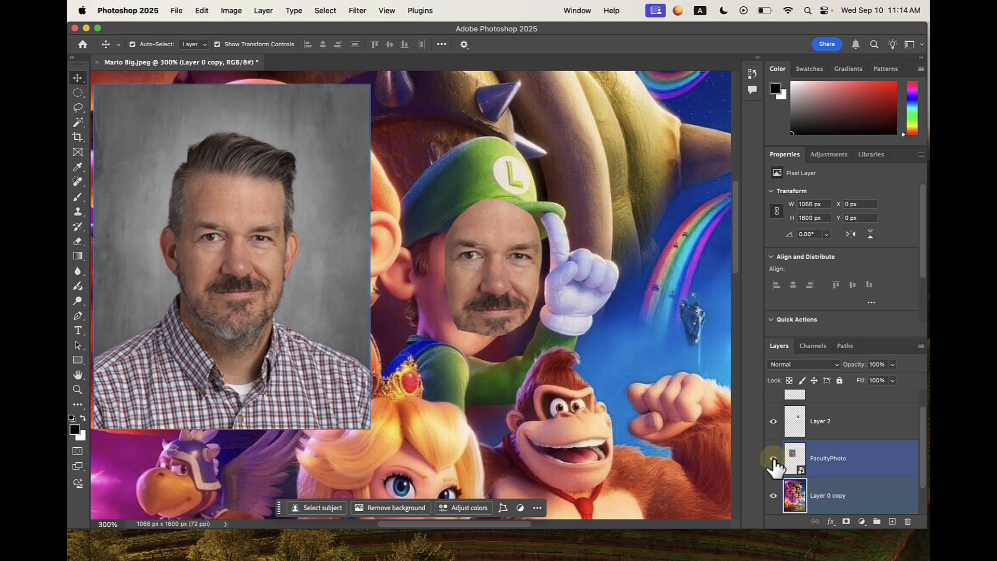
left_click(773, 458)
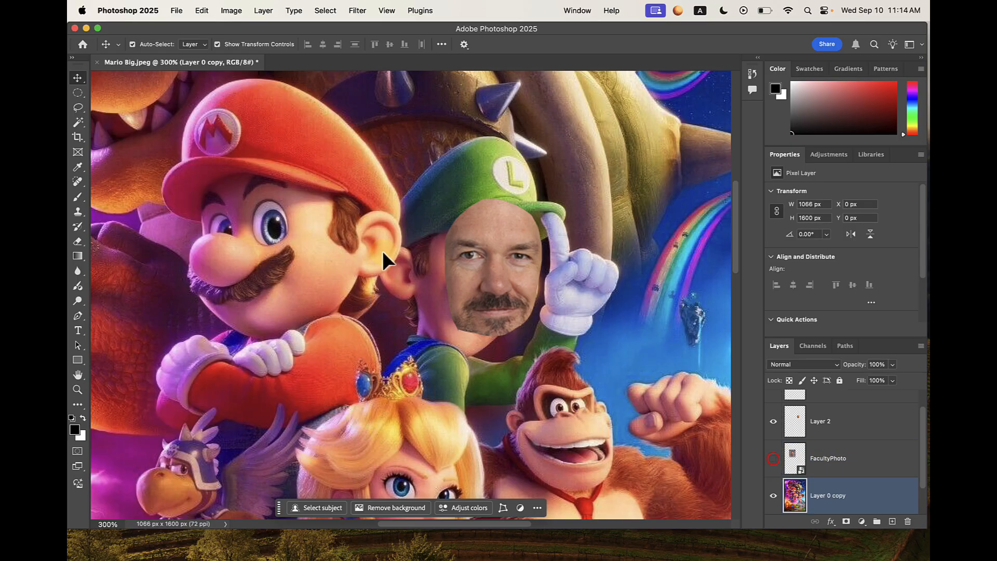
Open the document's history and look through the recorded states from the earliest to the most recent.
left_click(754, 74)
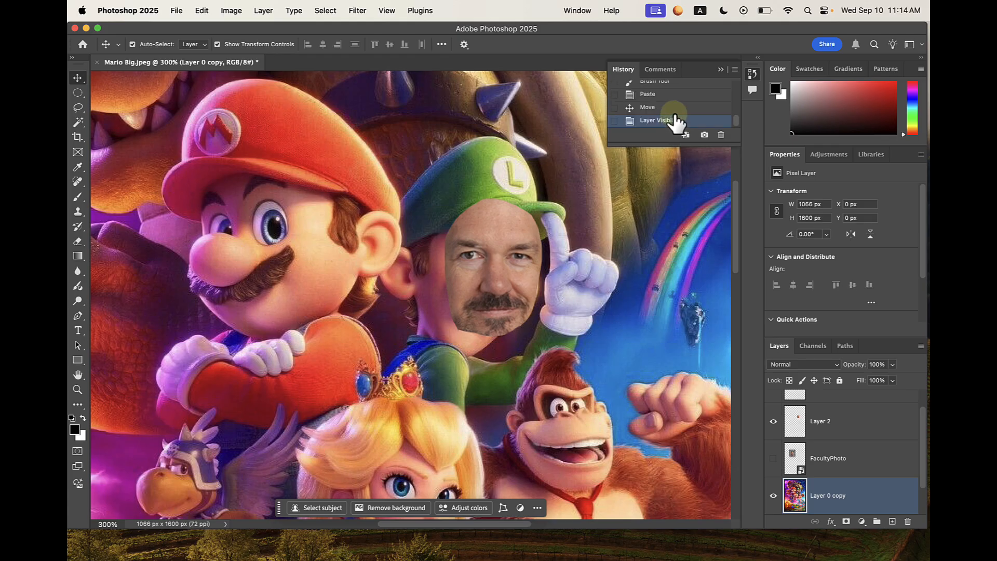
scroll(675, 111, "up", 3)
scroll(680, 109, "up", 5)
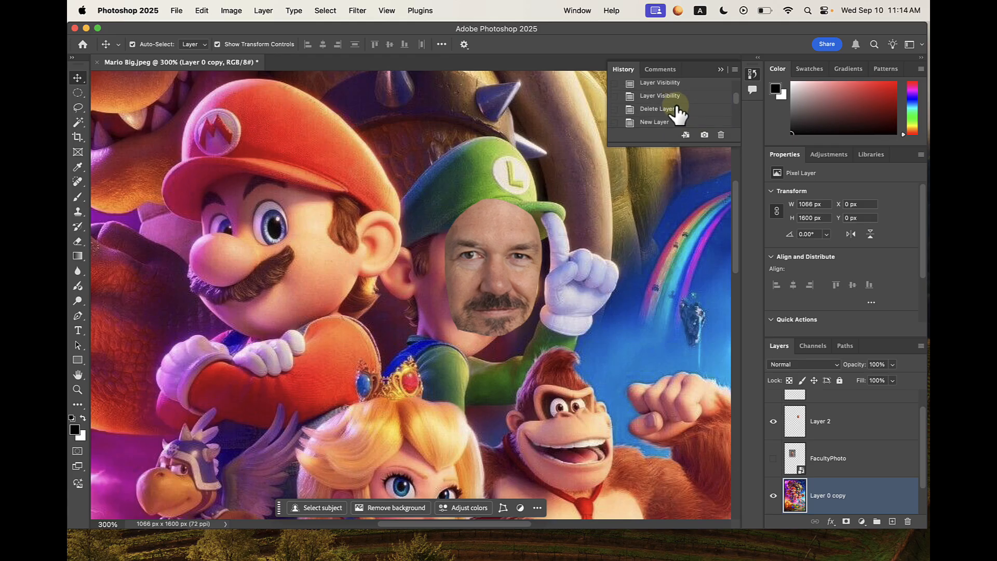
scroll(667, 109, "down", 5)
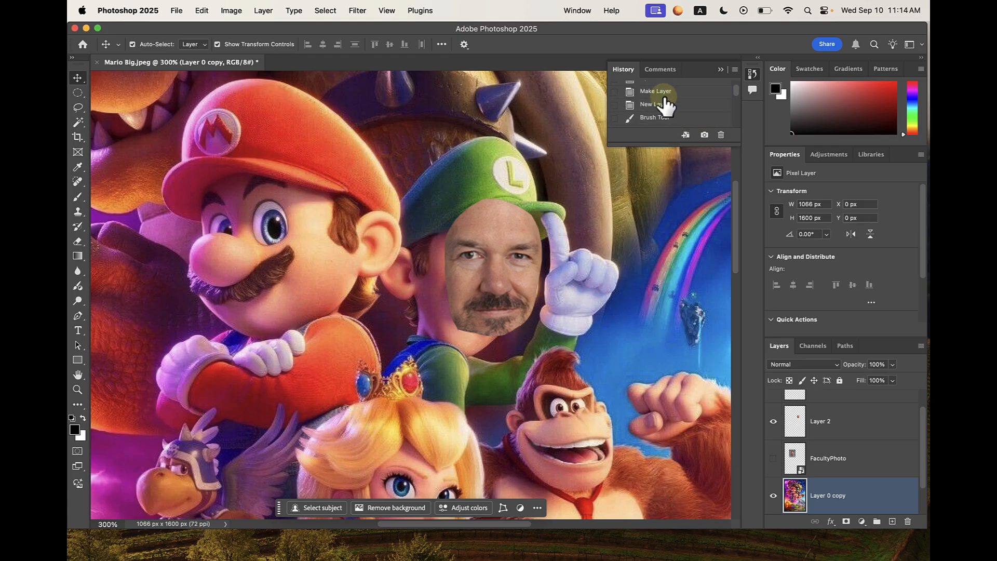
scroll(677, 113, "down", 6)
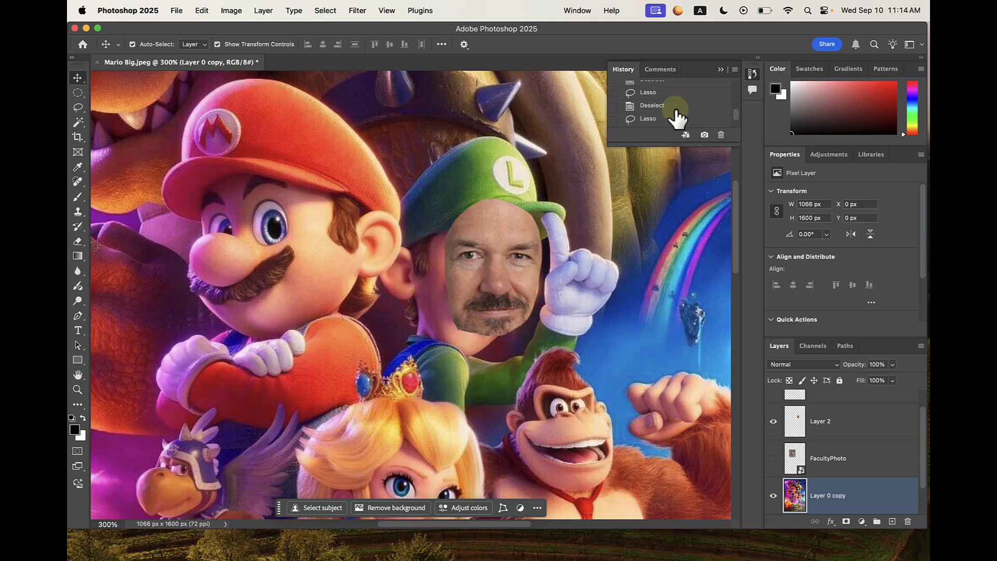
scroll(676, 114, "up", 3)
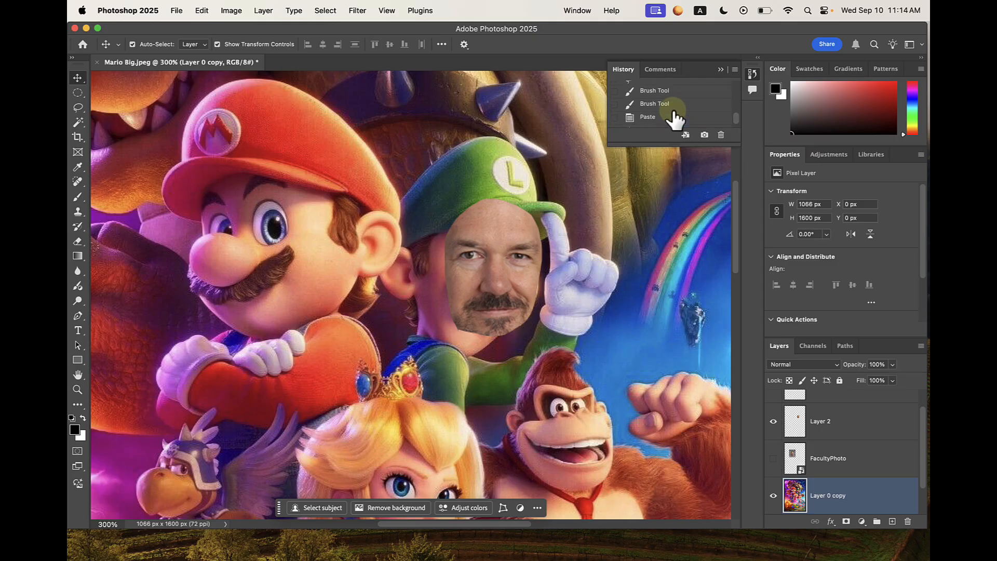
Step back in the history to a Brush Tool state and earlier Deselect states, and return to the final Layer Visibility state.
left_click(674, 109)
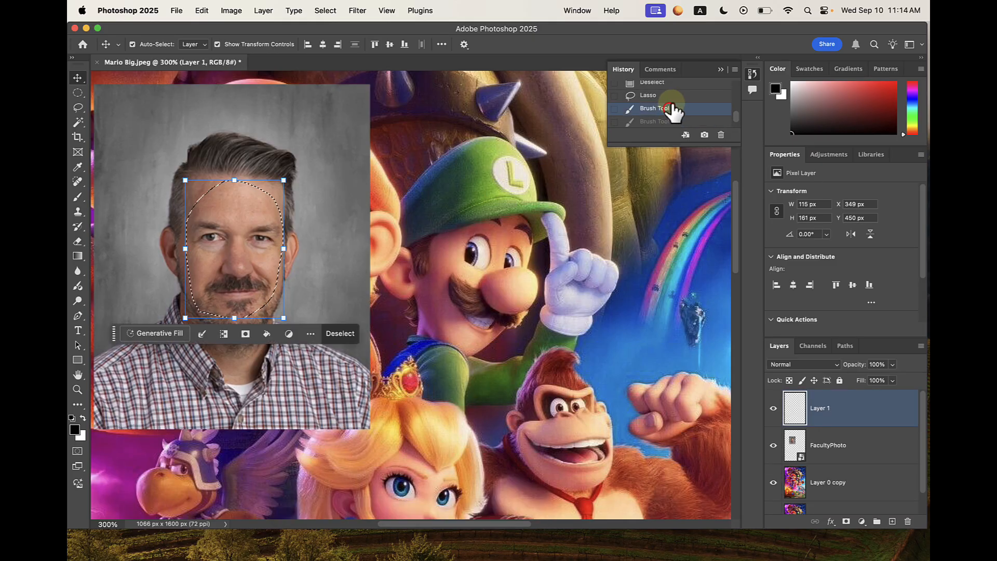
left_click(664, 84)
scroll(664, 106, "down", 1)
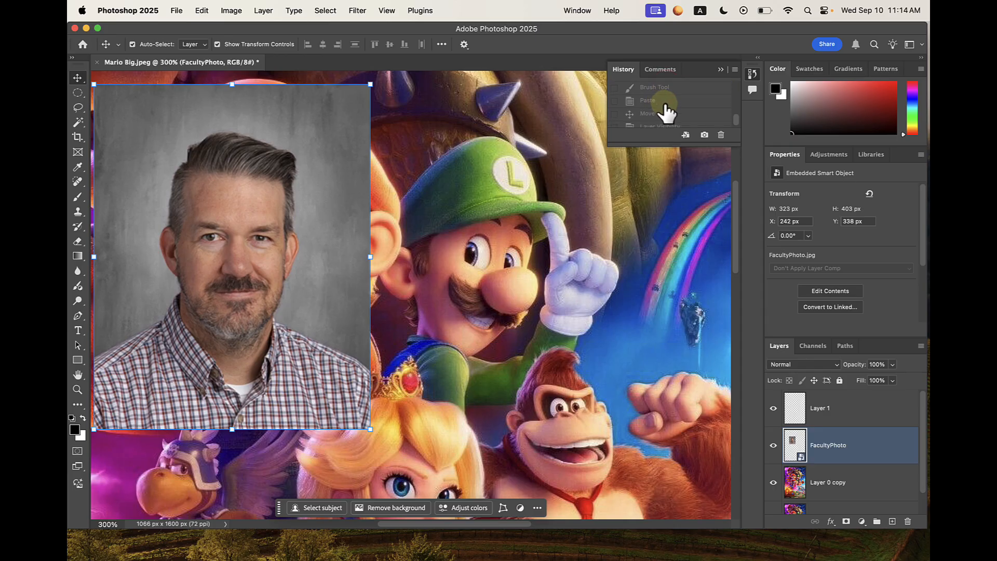
scroll(667, 109, "up", 3)
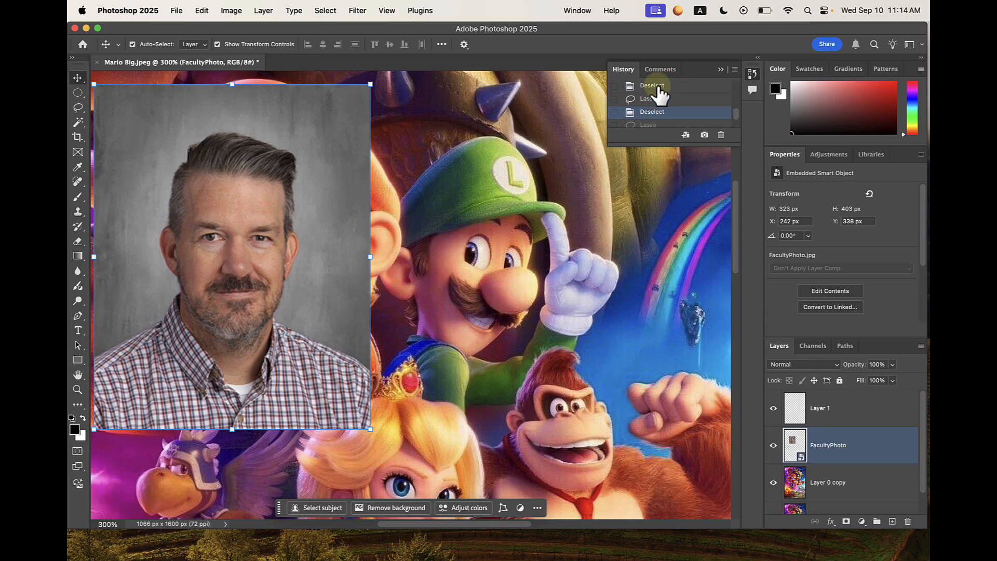
left_click(655, 86)
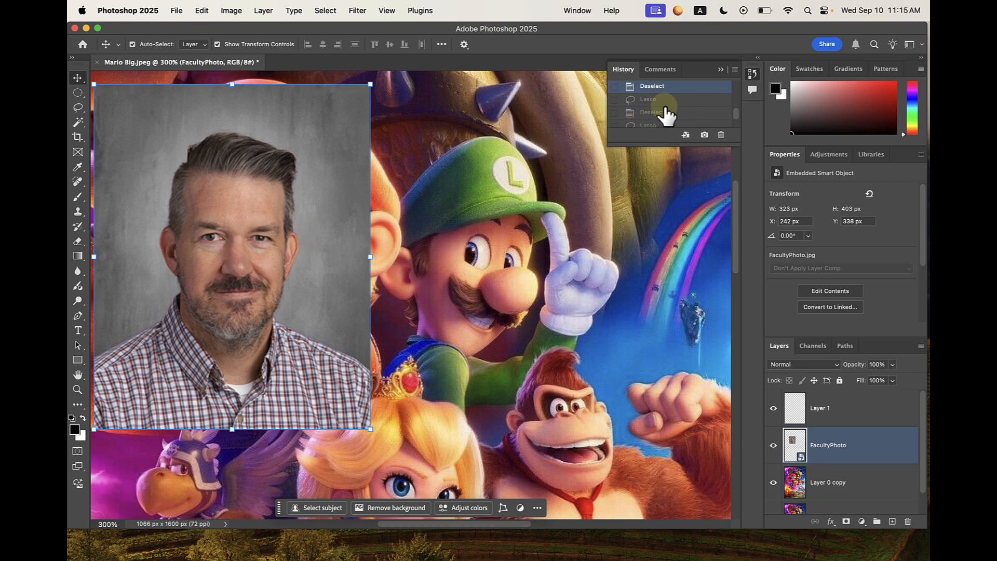
scroll(668, 109, "down", 1)
scroll(664, 112, "down", 3)
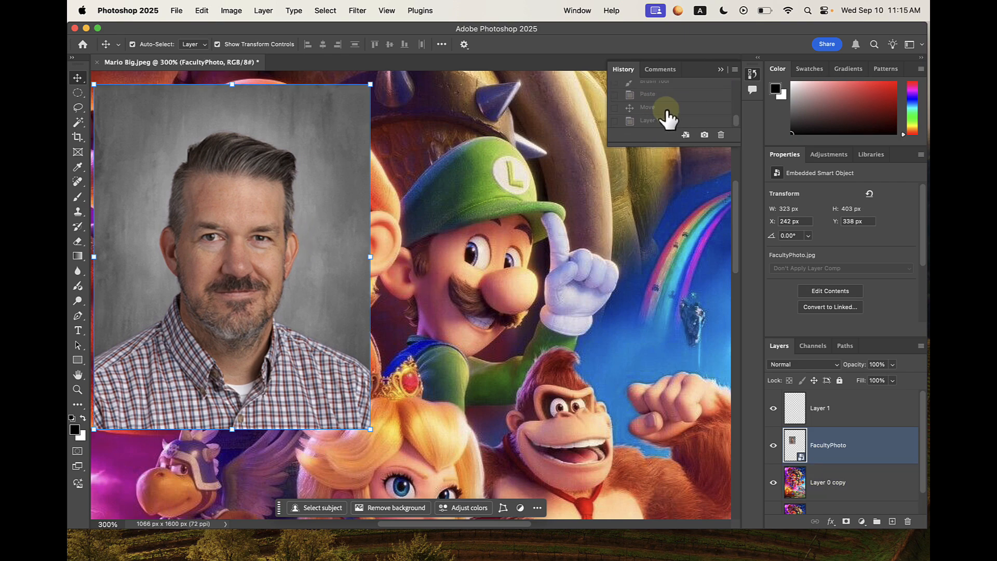
left_click(662, 120)
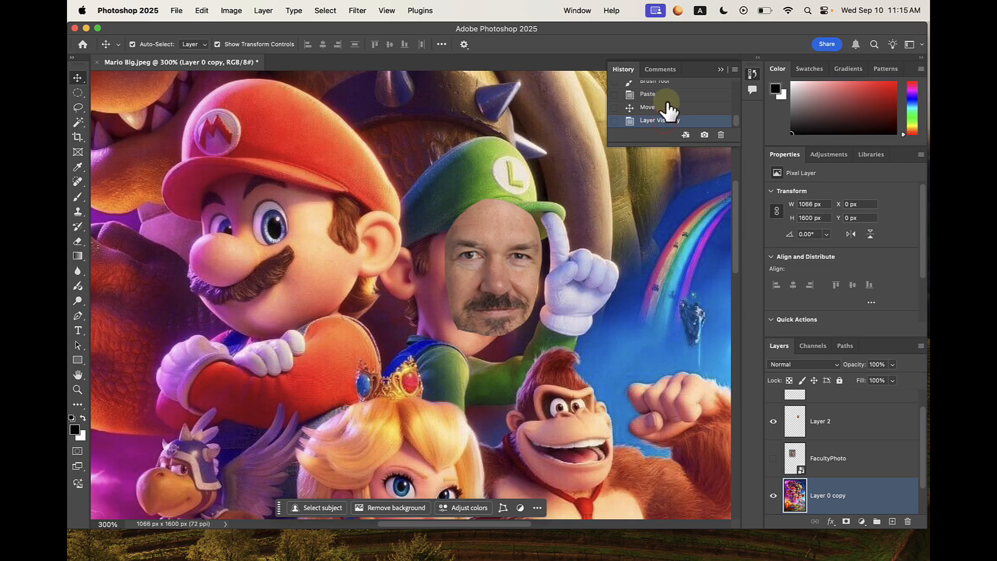
Scroll through the most recent history states and close the document's history.
scroll(663, 110, "up", 2)
scroll(663, 109, "down", 2)
scroll(662, 112, "down", 1)
left_click(745, 74)
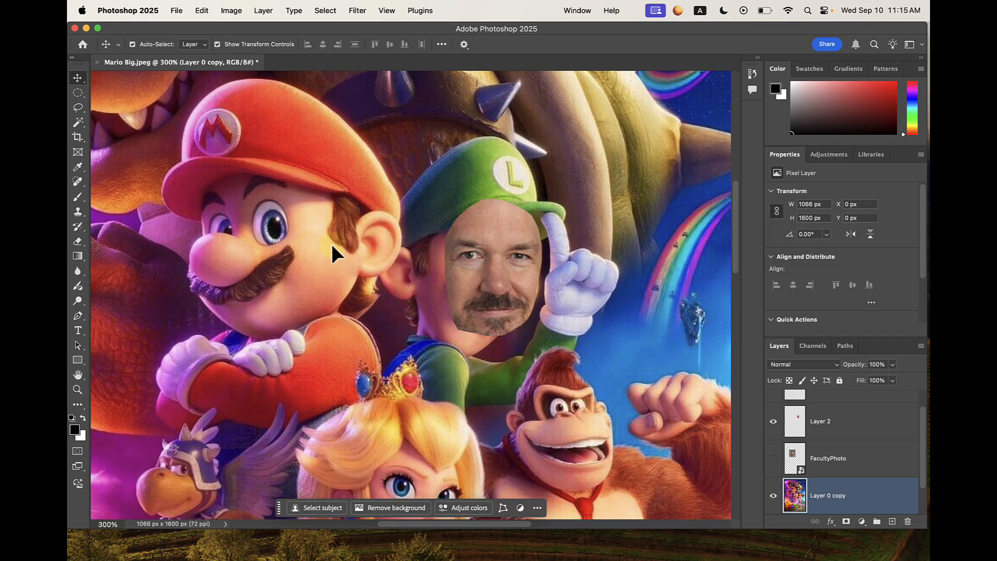
Save the edited poster as a layered Photoshop file named Mario Poster1.psd.
left_click(177, 10)
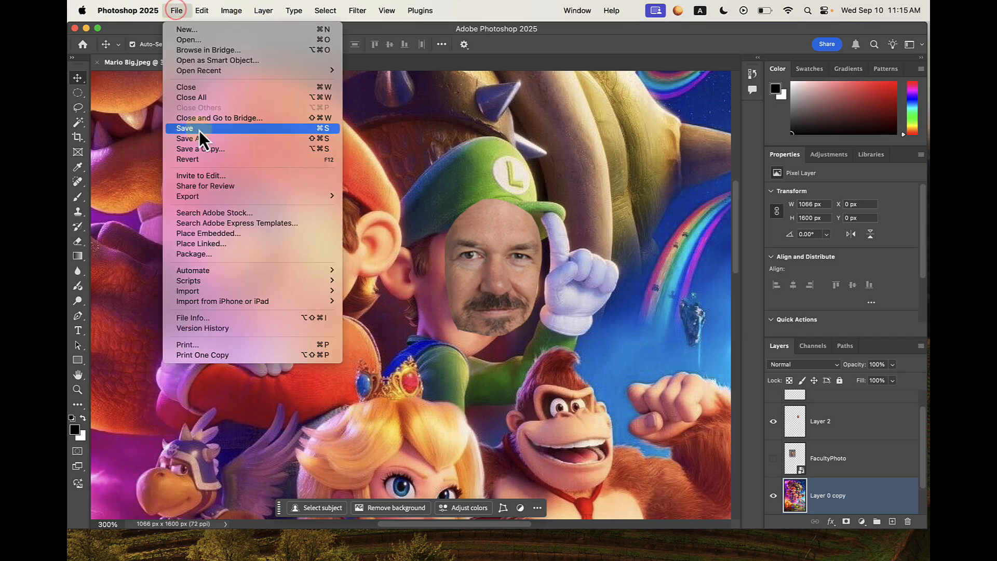
mouse_move(145, 10)
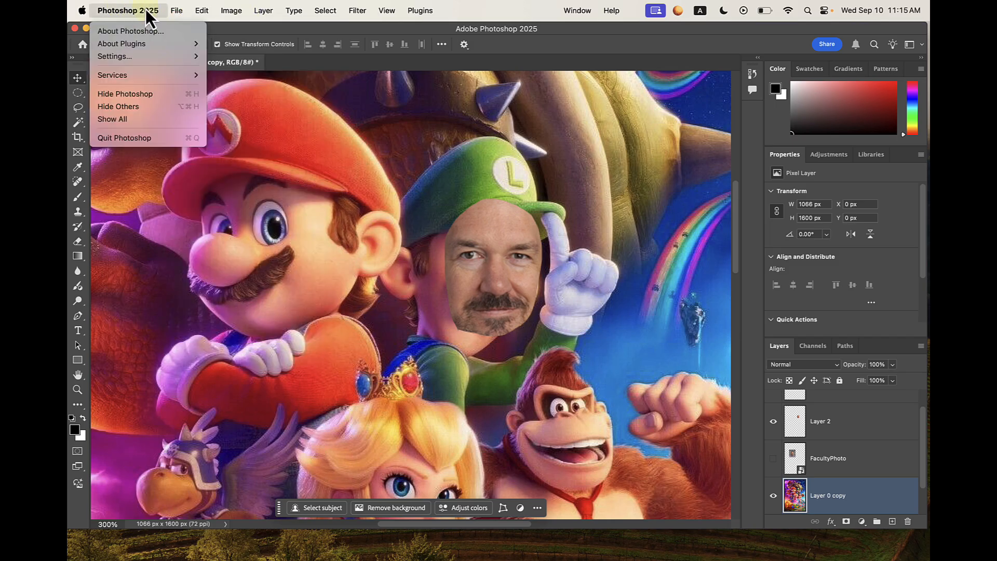
mouse_move(176, 10)
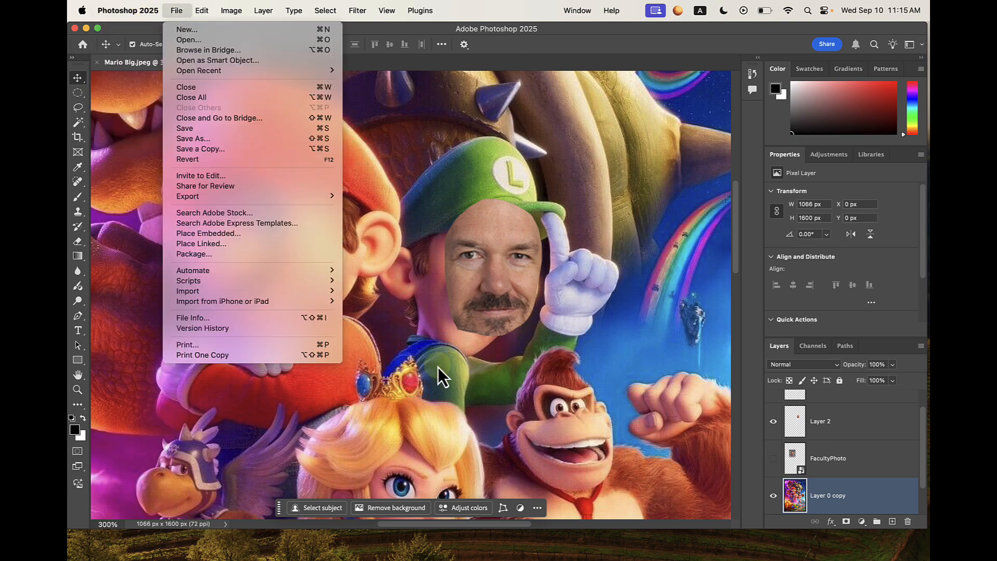
left_click(293, 130)
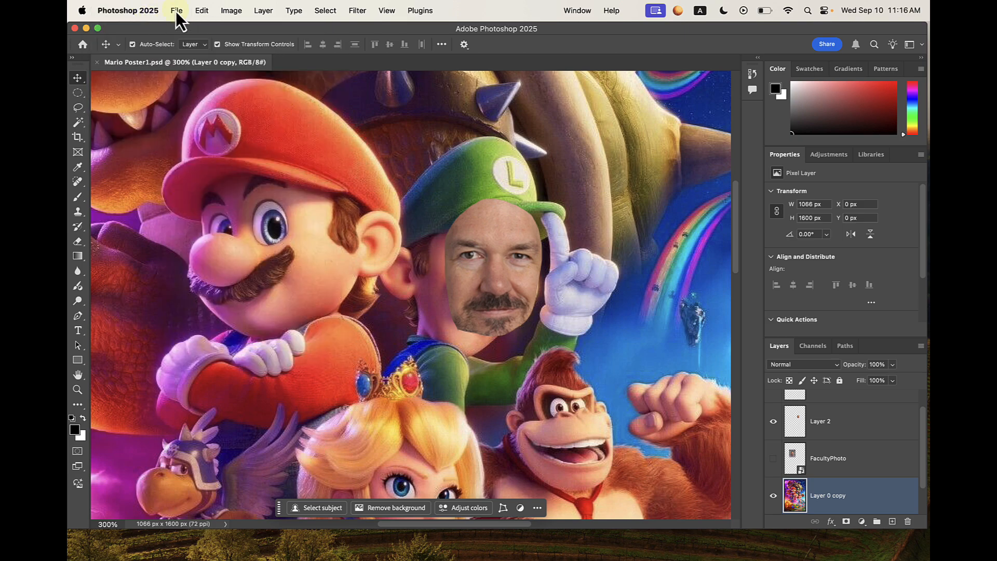
Save a second version as Mario Poster2.psd in Photoshop format in the Photoshop Tutorial folder, with Maximize Compatibility on.
left_click(177, 10)
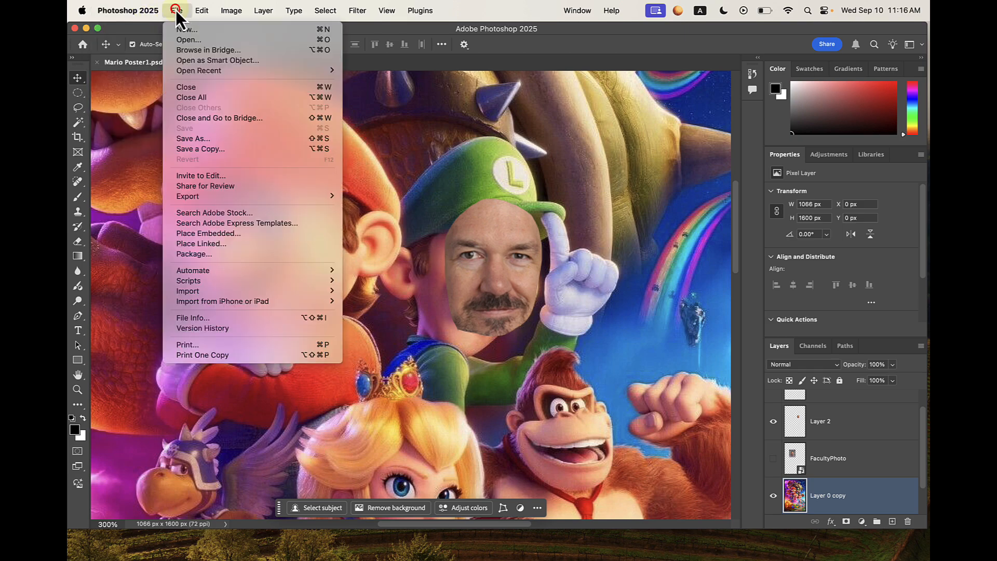
left_click(198, 139)
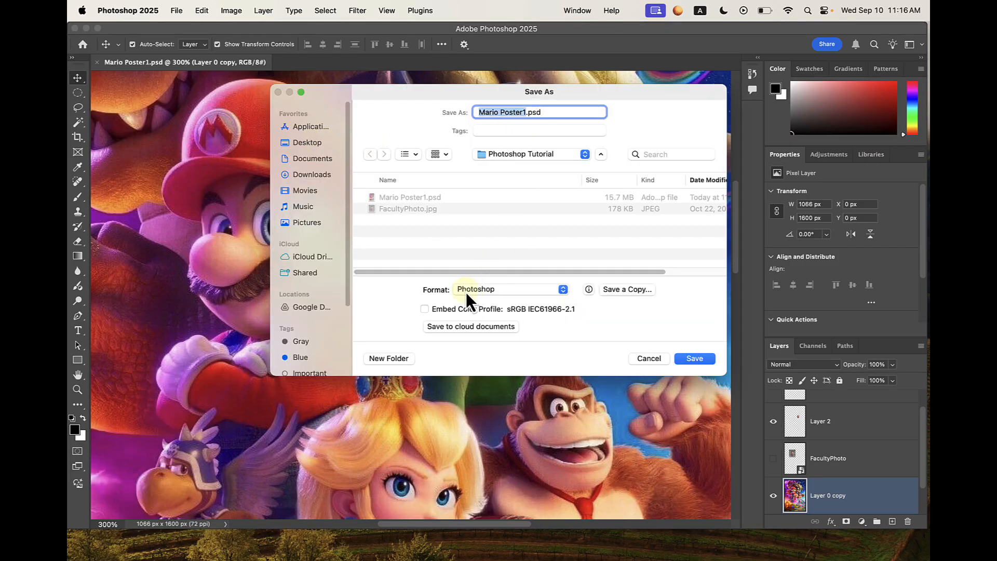
left_click(504, 293)
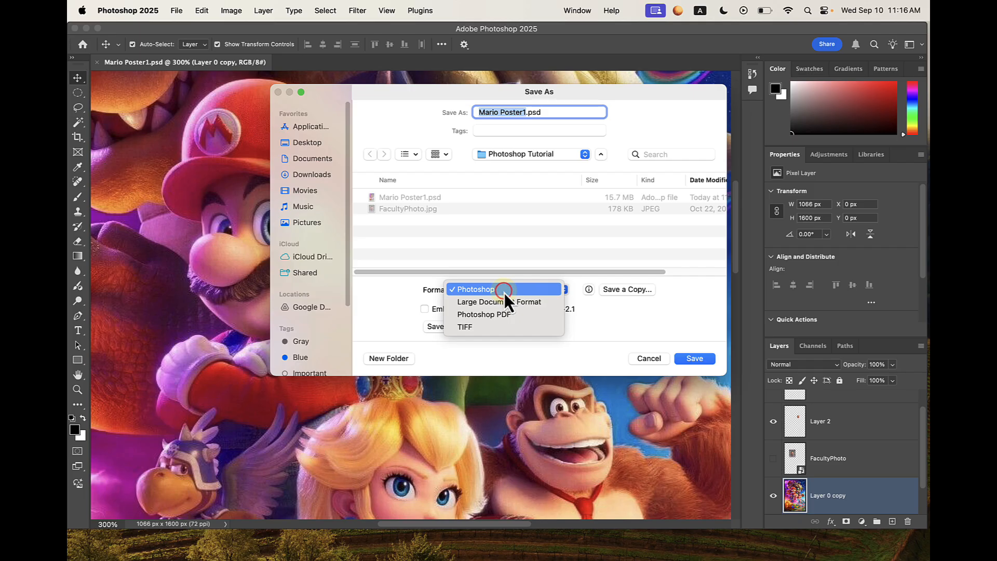
left_click(410, 289)
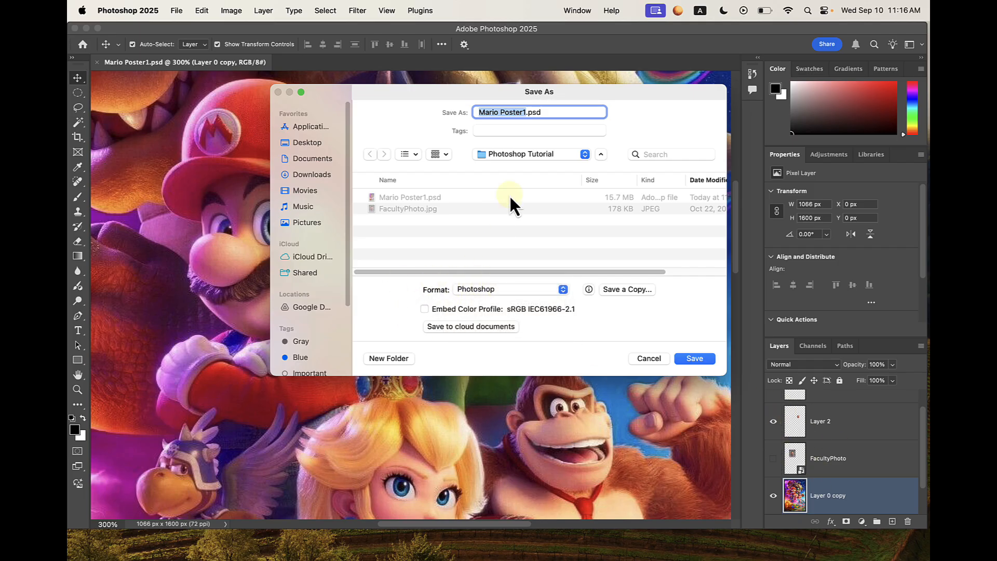
left_click(525, 113)
key("BackSpace")
type("2")
left_click(691, 359)
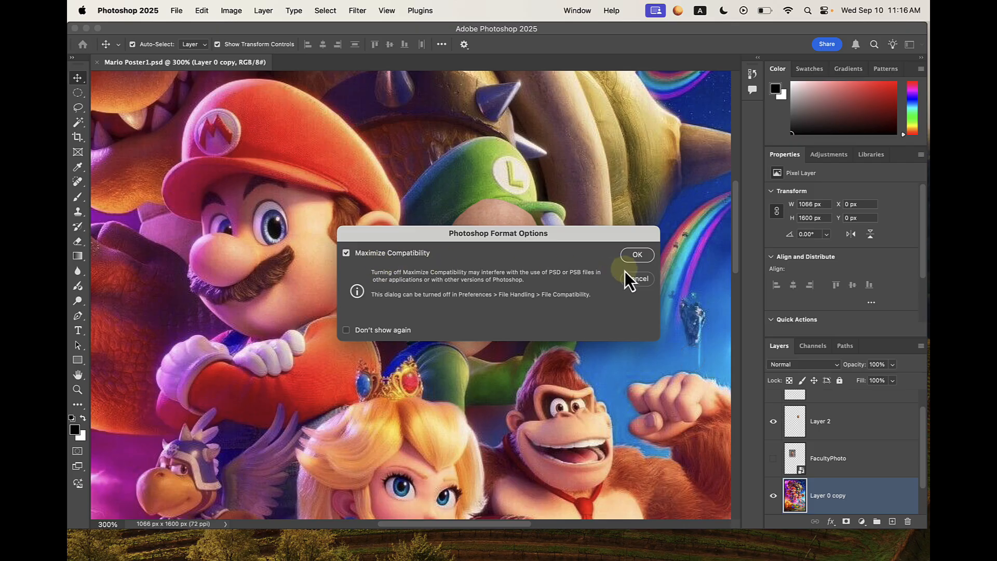
left_click(636, 254)
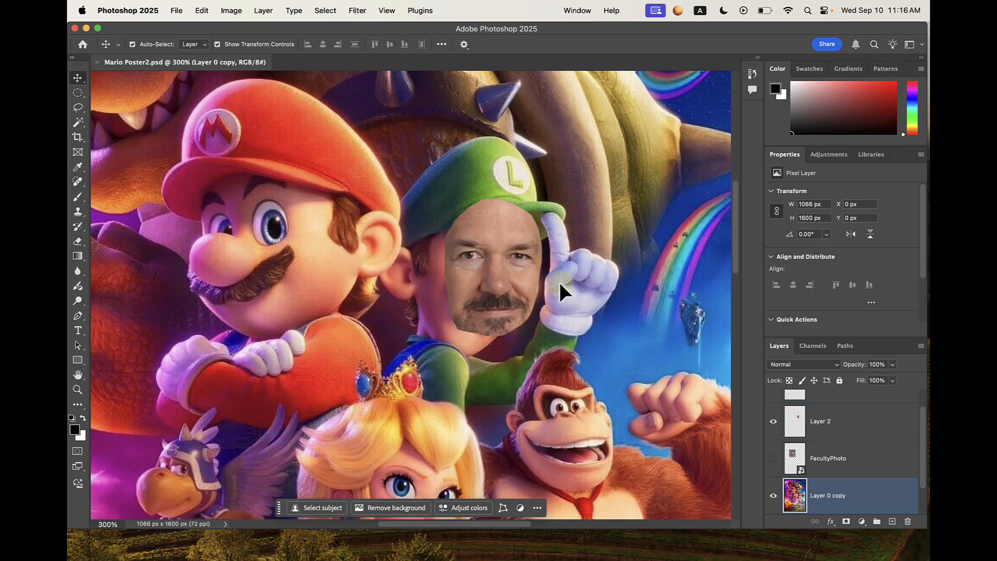
left_click(528, 264)
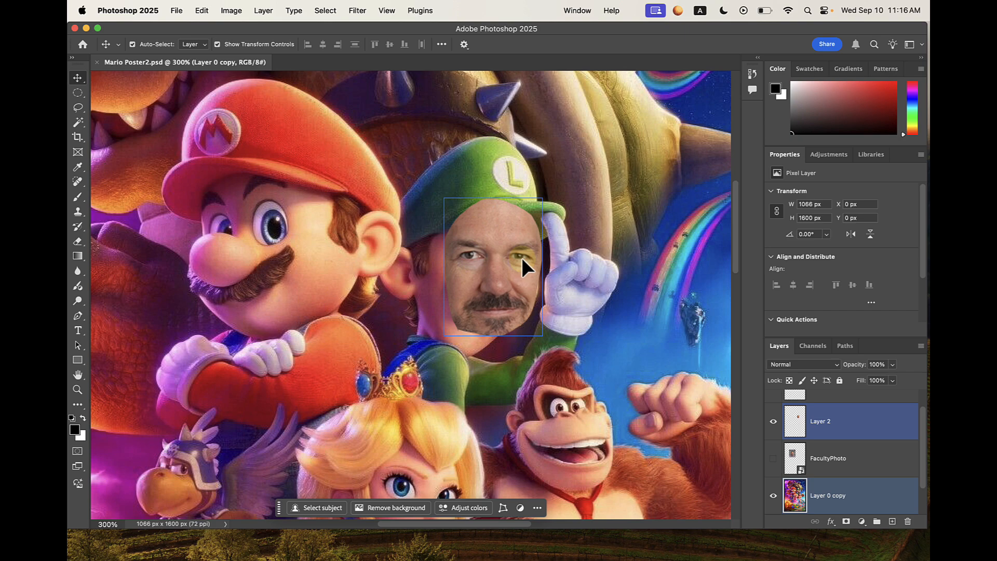
left_click(590, 242)
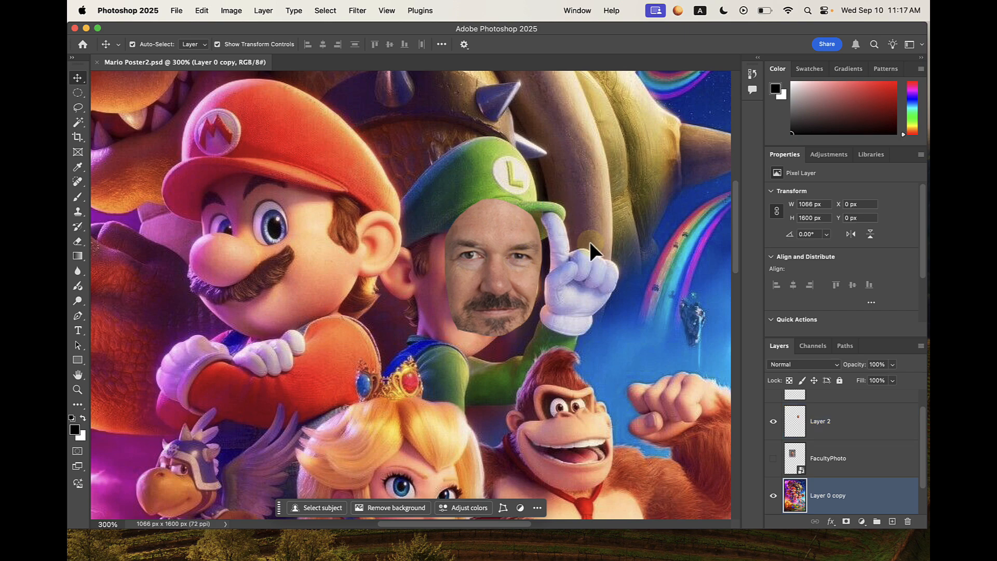
Save a PNG copy of the poster as Mario Poster2 copy.png in the Photoshop Tutorial folder, using the large file size option.
left_click(176, 11)
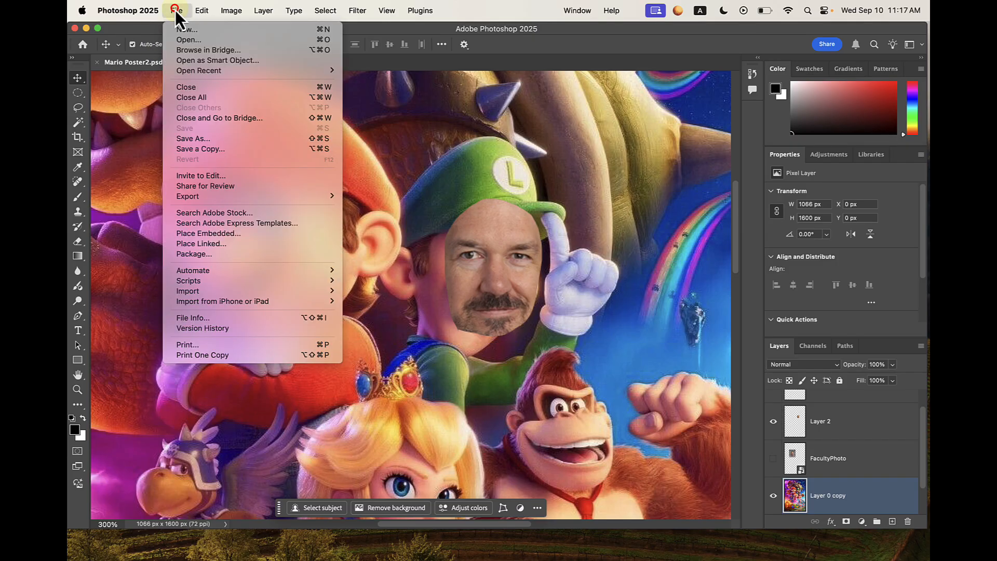
left_click(195, 139)
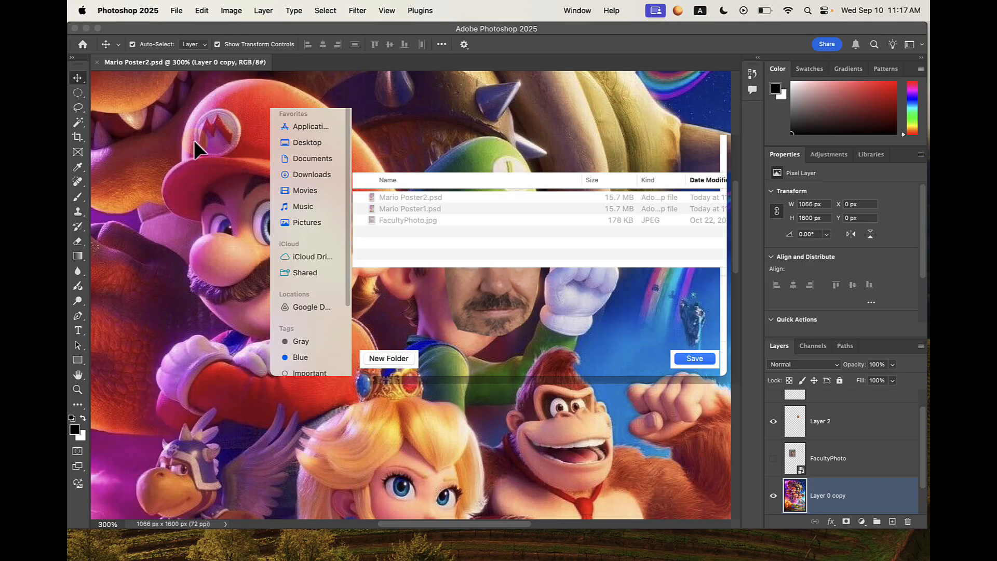
left_click(562, 290)
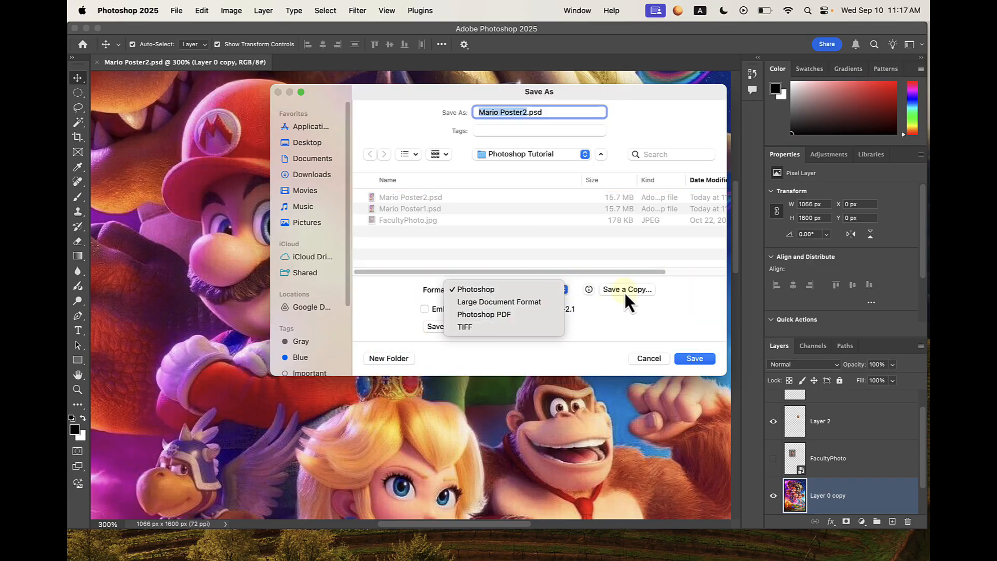
left_click(607, 310)
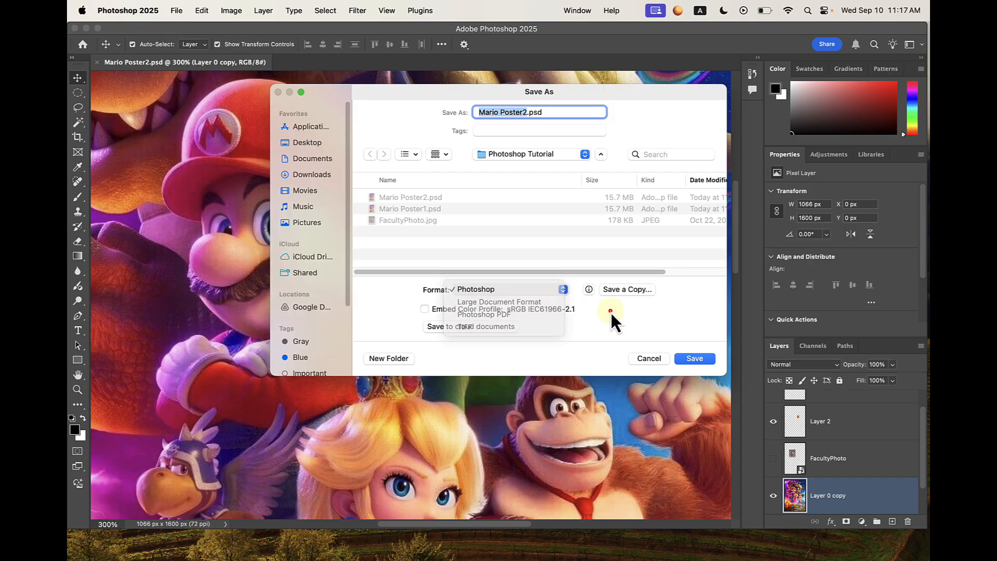
left_click(630, 288)
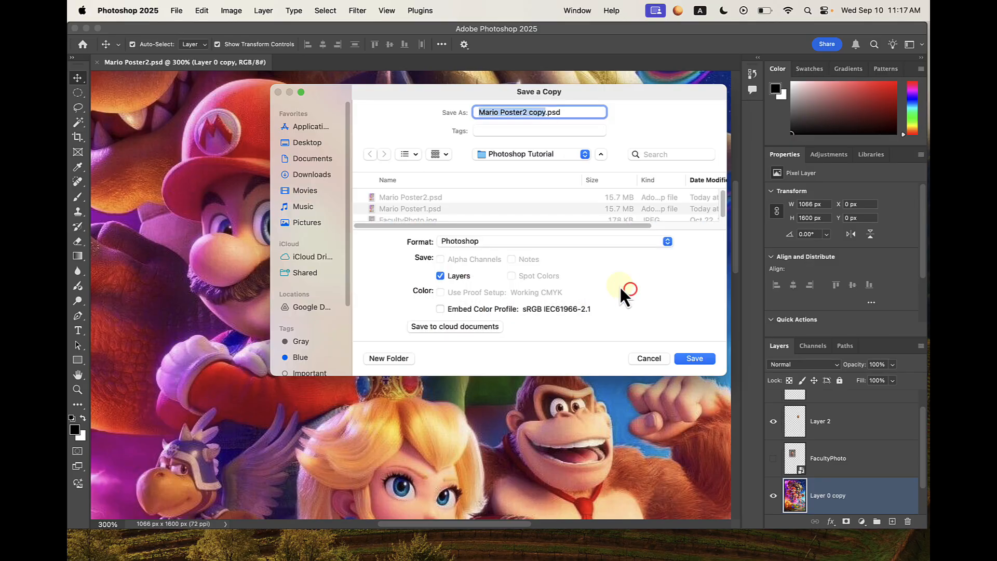
left_click(476, 244)
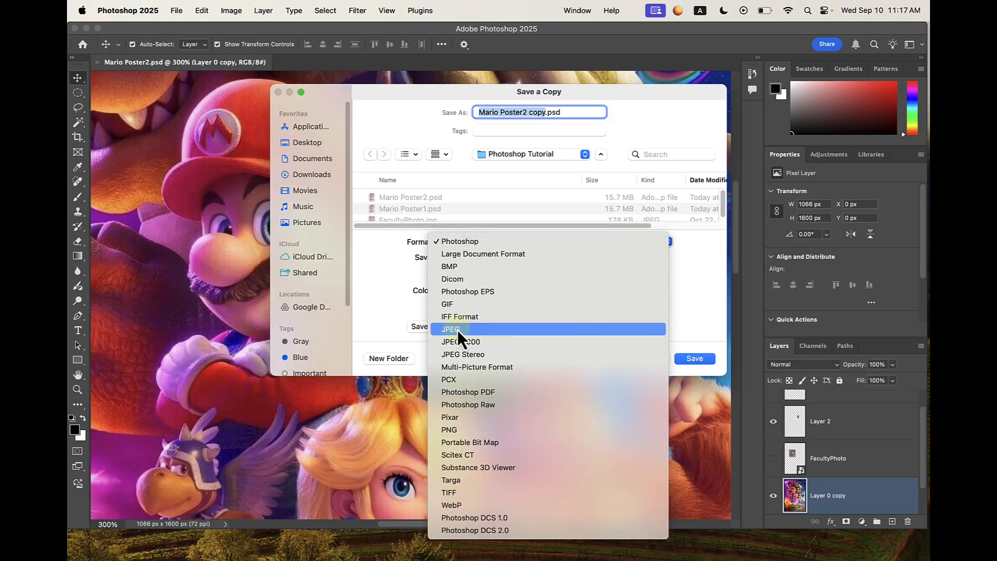
left_click(462, 431)
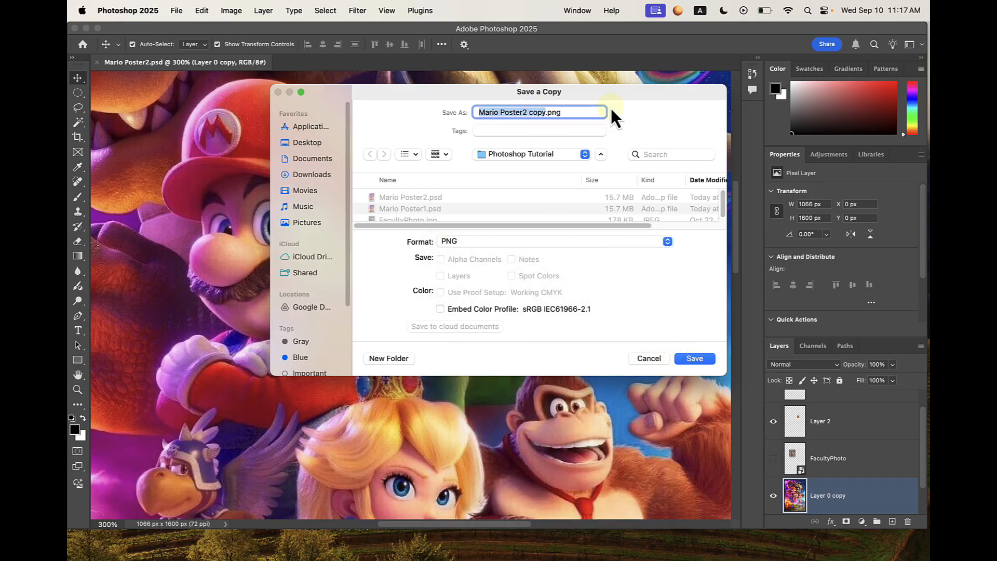
left_click(693, 359)
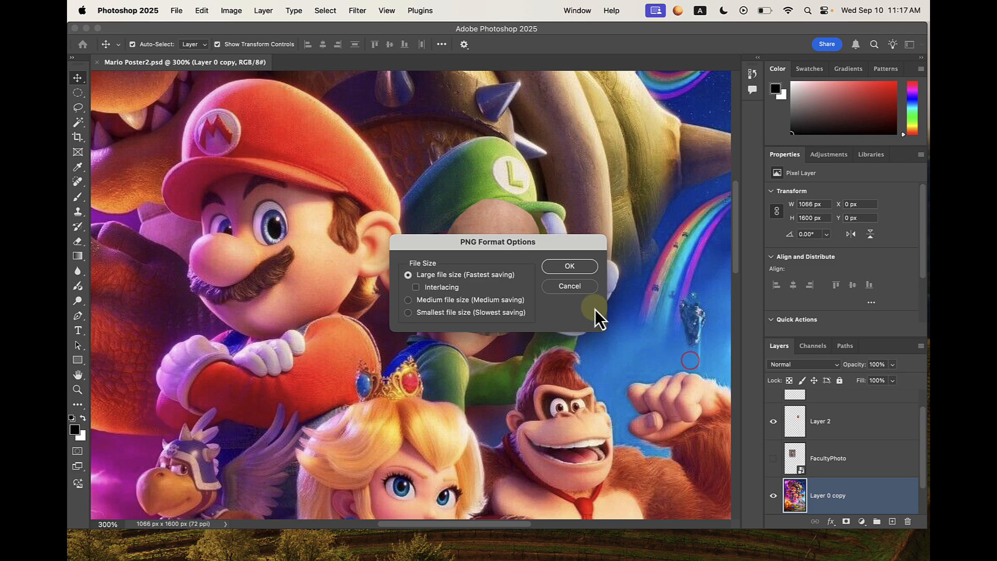
left_click(563, 269)
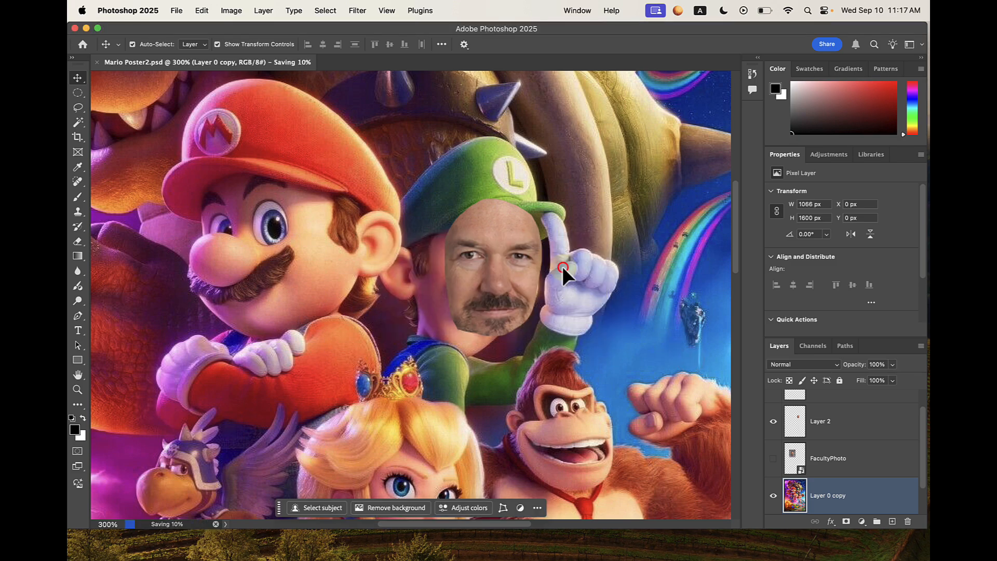
Quick-export the poster as a PNG named Mario Poster2 to the Photoshop Tutorial folder.
left_click(176, 11)
mouse_move(281, 197)
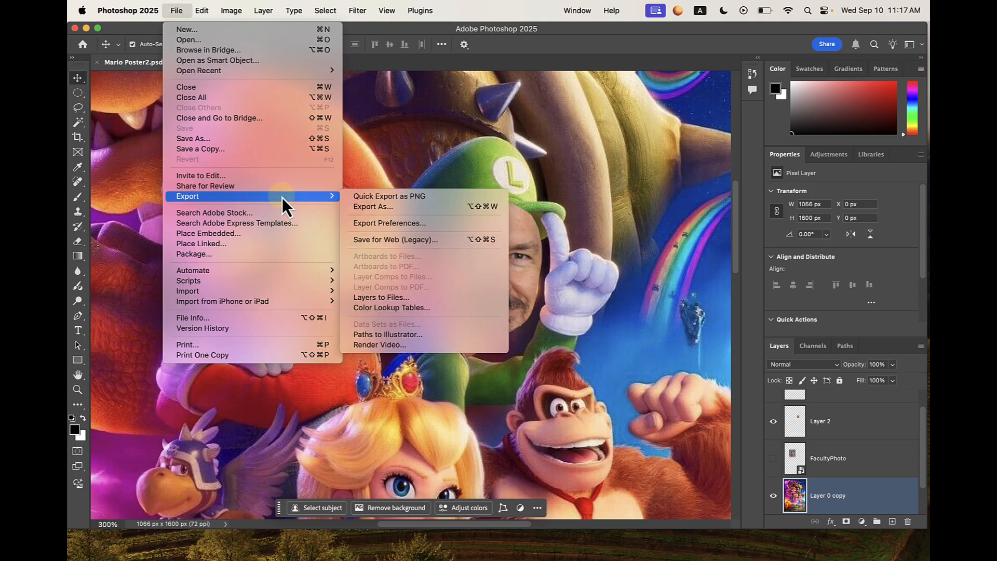
left_click(421, 201)
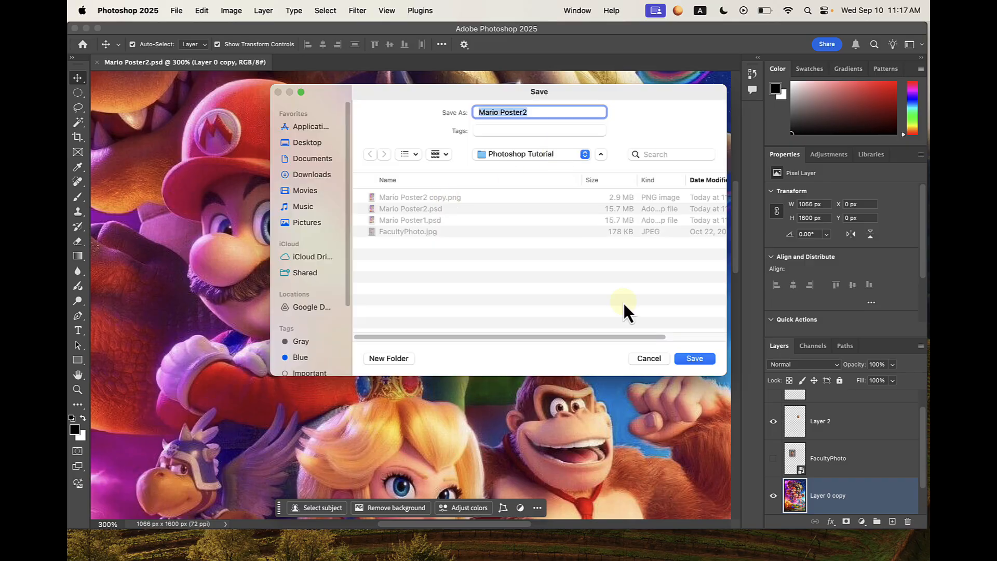
left_click(690, 359)
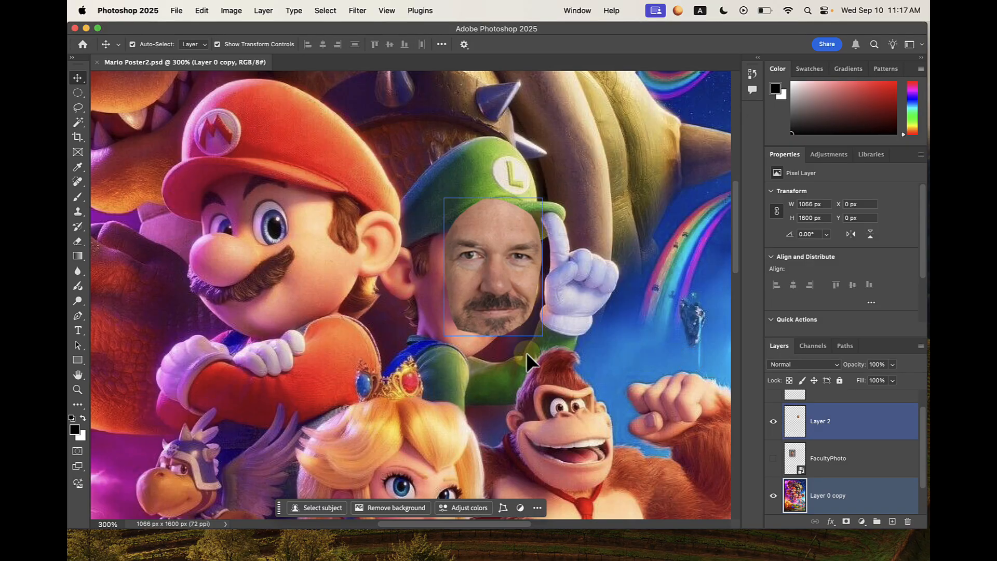